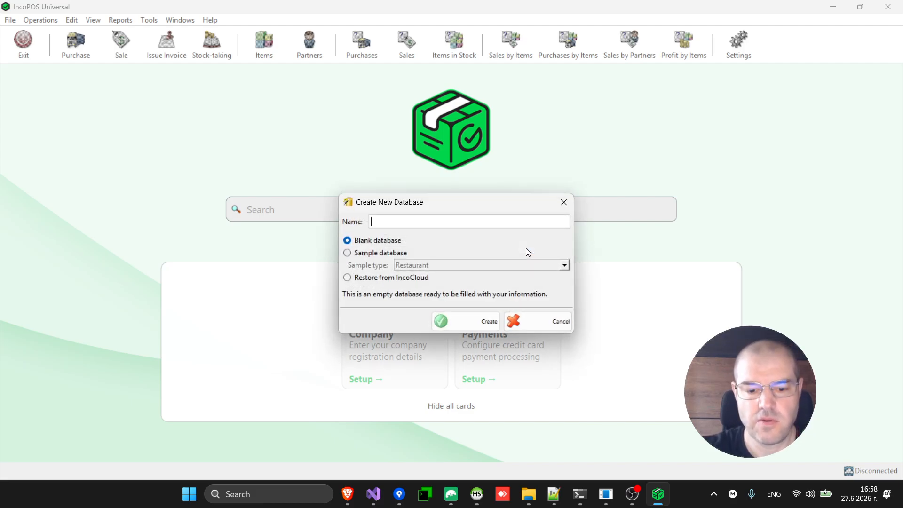
Create a new blank database named fastfood1
type("fastf")
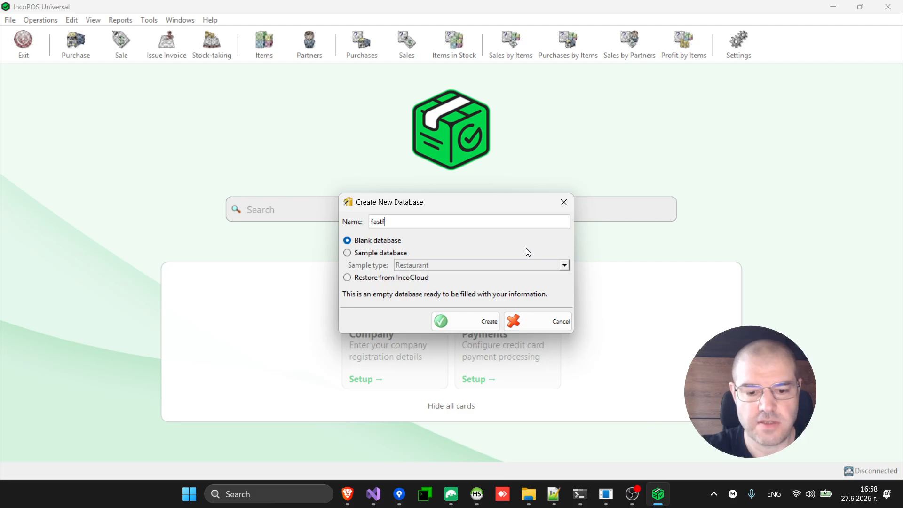
type("ood1")
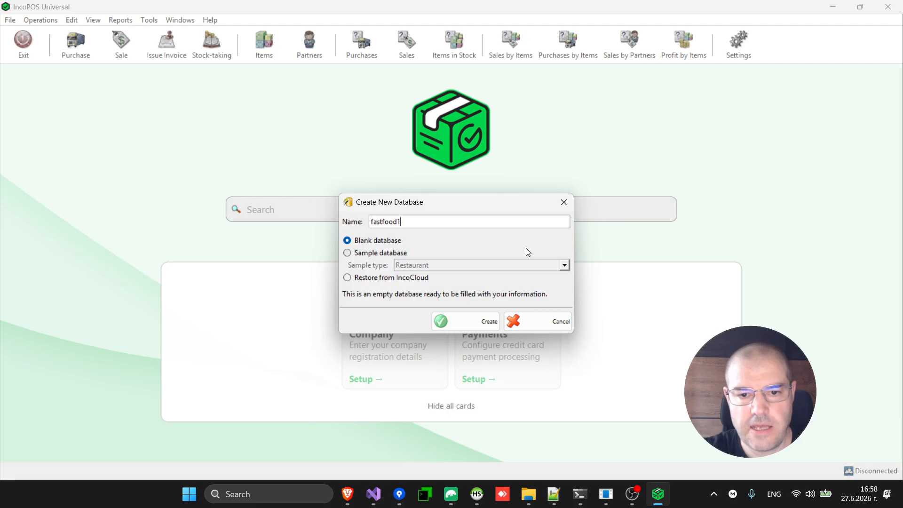
left_click(468, 322)
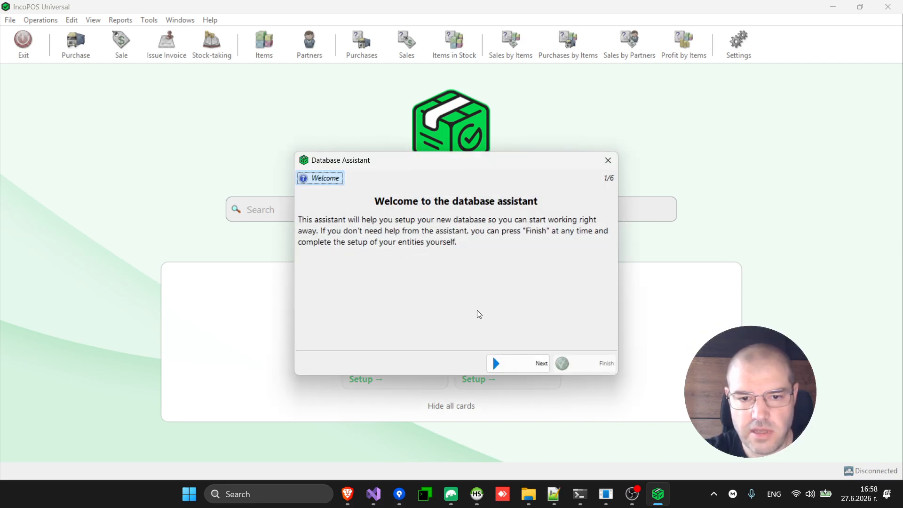
Start the database assistant, choose Retail Shop as the business type and accept Other as the country
left_click(520, 370)
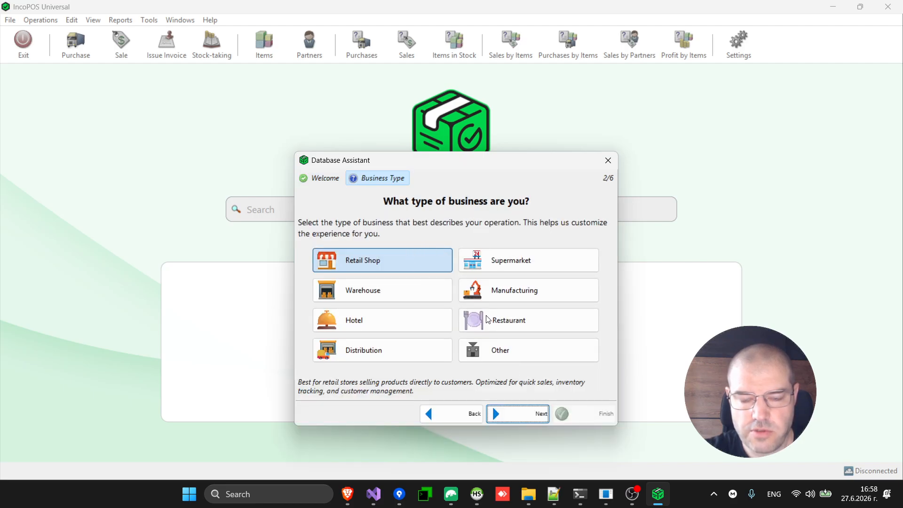
left_click(394, 266)
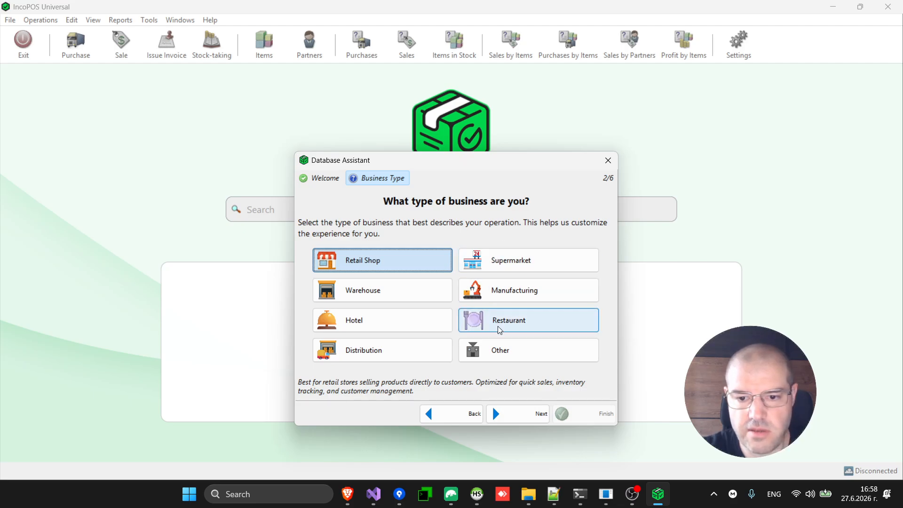
left_click(531, 415)
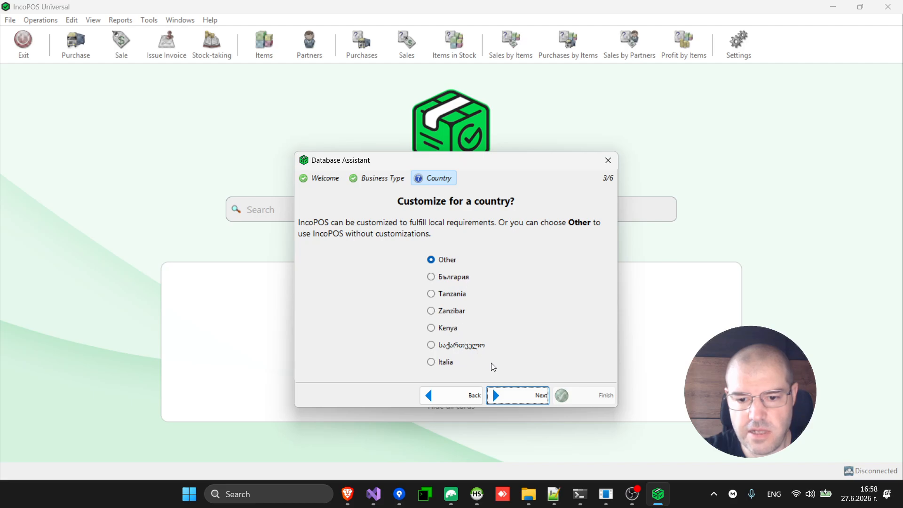
left_click(518, 398)
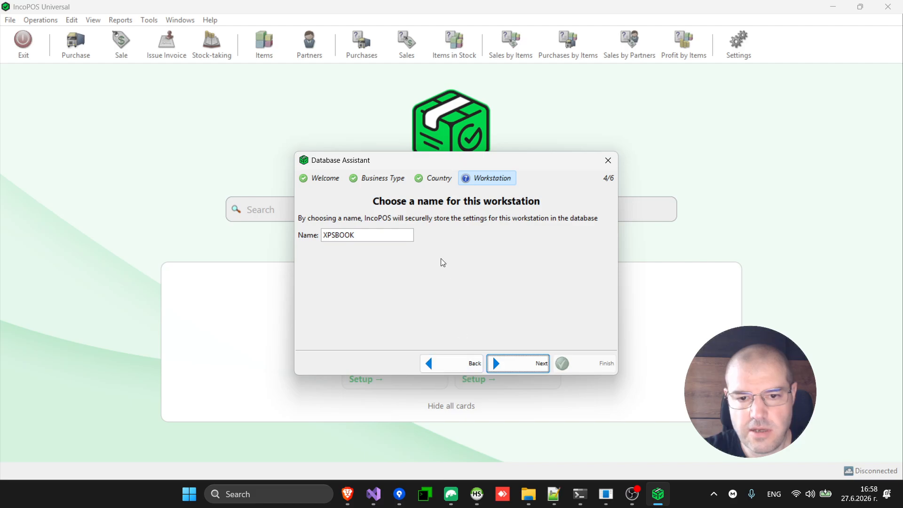
Accept workstation name XPSBOOK, VAT registered, a 20% default rate and prices with VAT, and finish the database assistant
left_click(362, 237)
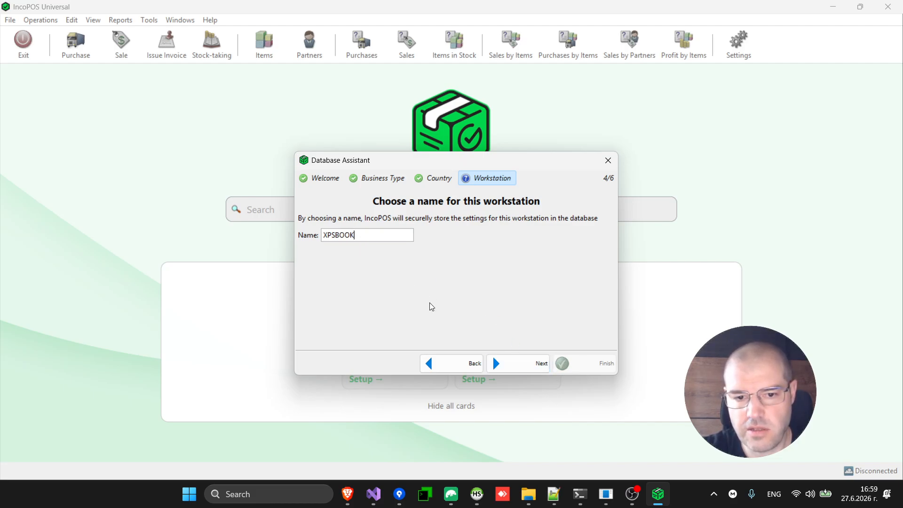
left_click(533, 371)
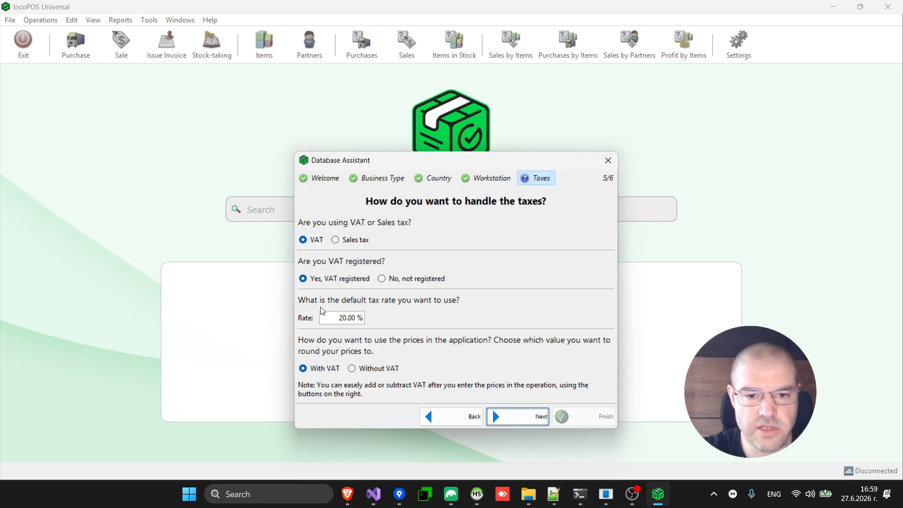
left_click(339, 319)
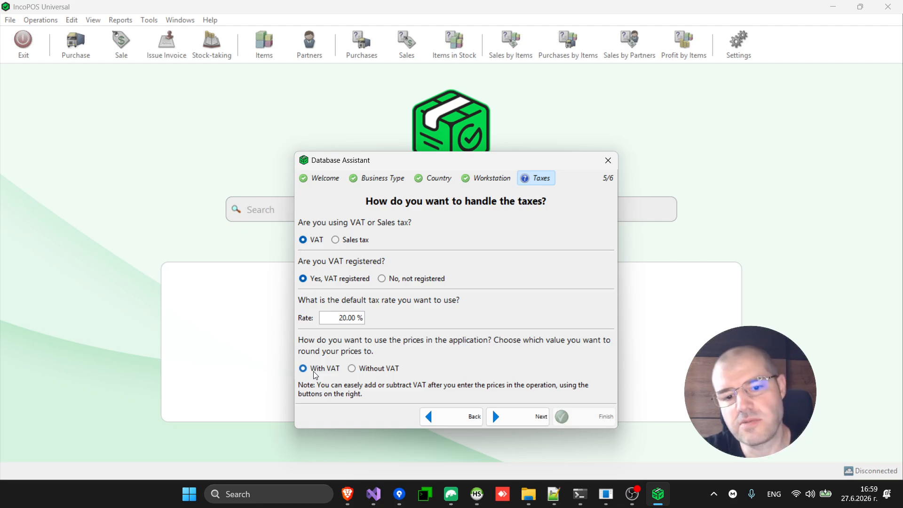
left_click(519, 418)
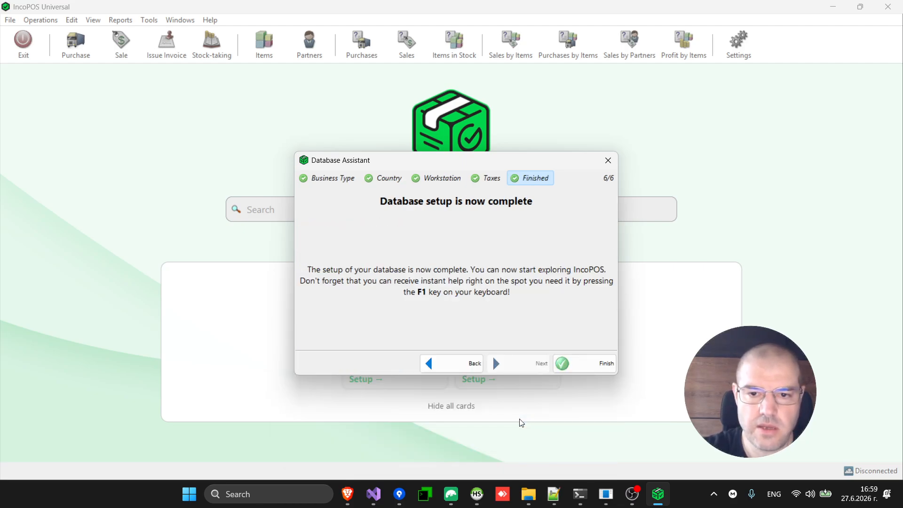
left_click(594, 363)
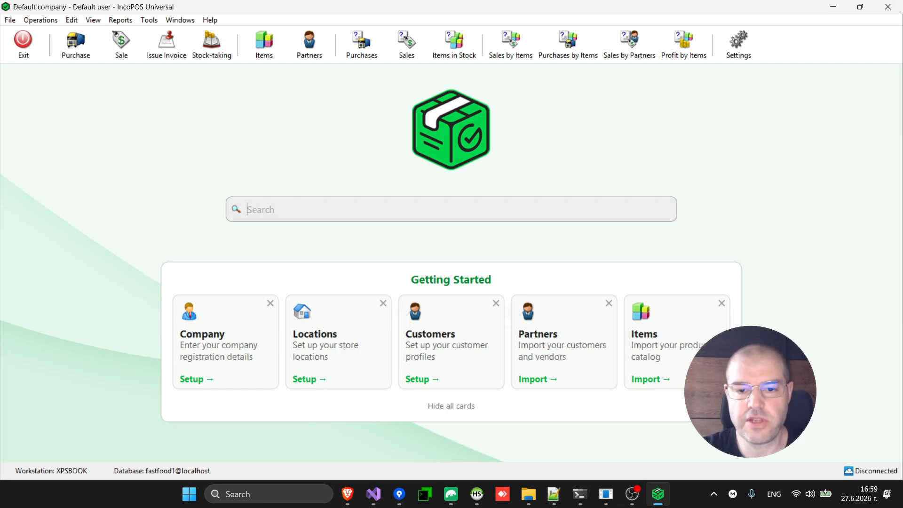
Set up the locations as a single store named Store
left_click(317, 348)
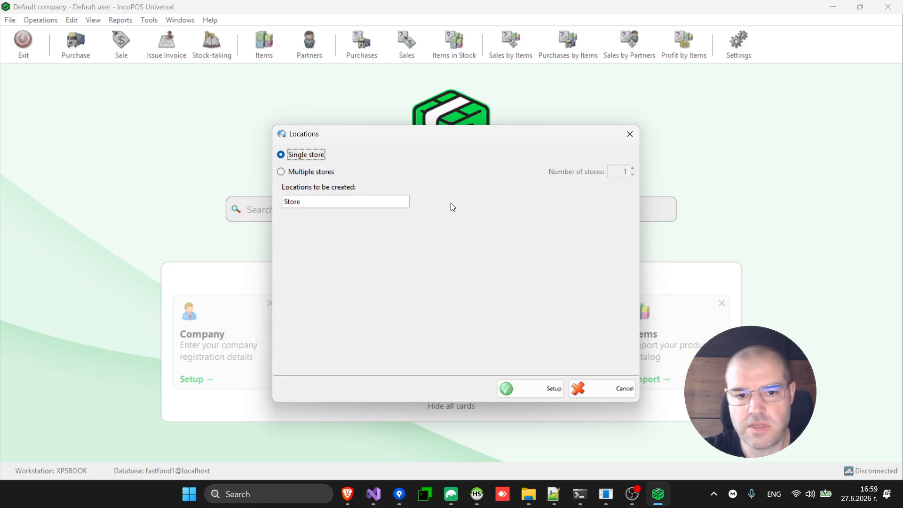
left_click(300, 203)
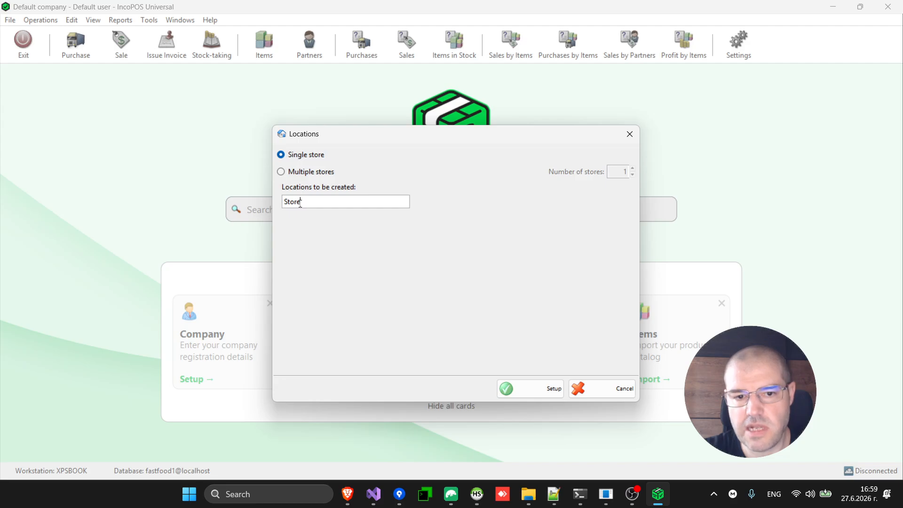
left_click(544, 394)
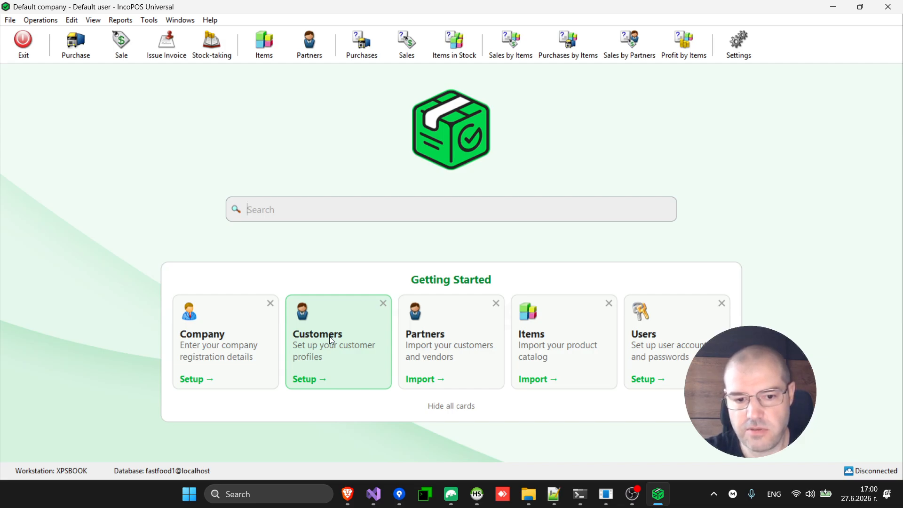
Create three customer profiles named Default customer, Customer 2 and Customer 3, and dismiss the Items import card
left_click(338, 357)
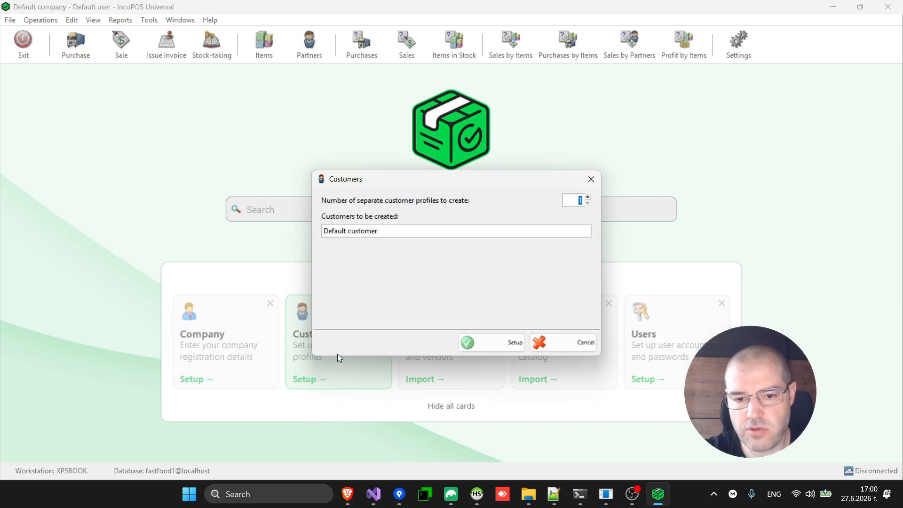
left_click(587, 198)
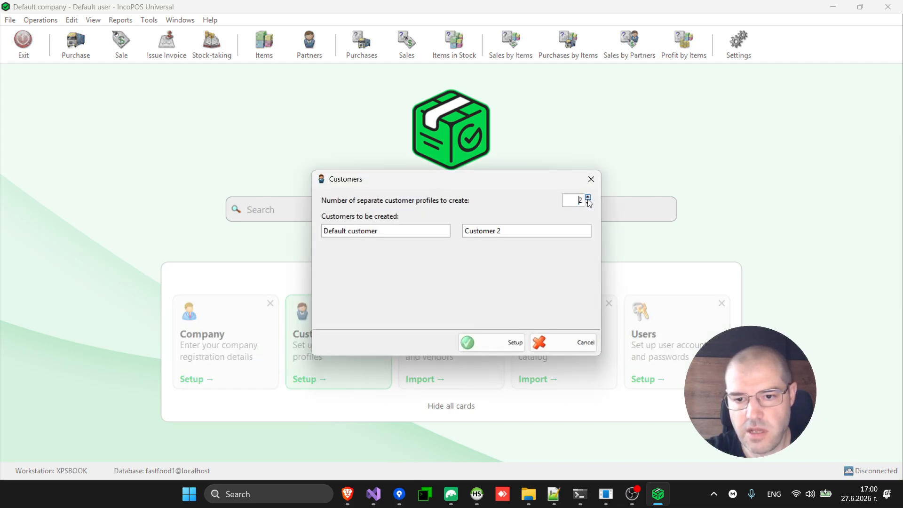
left_click(588, 198)
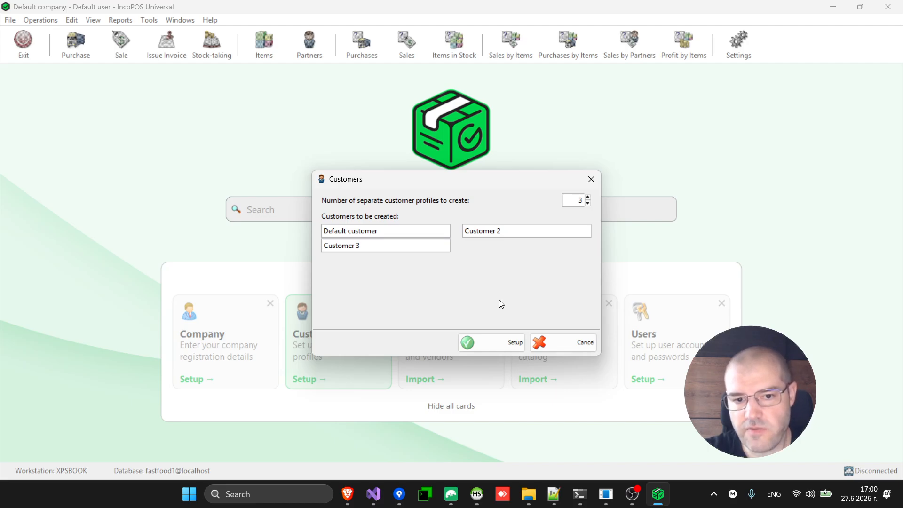
left_click(491, 342)
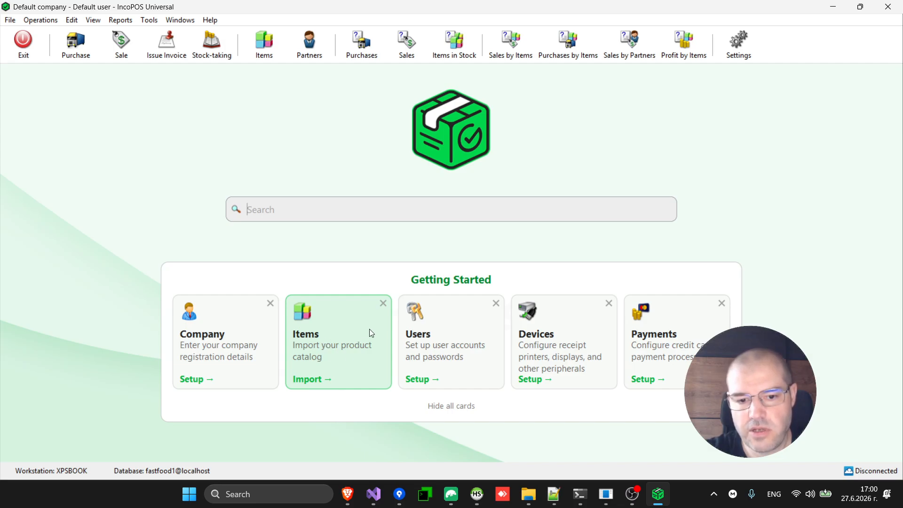
left_click(383, 303)
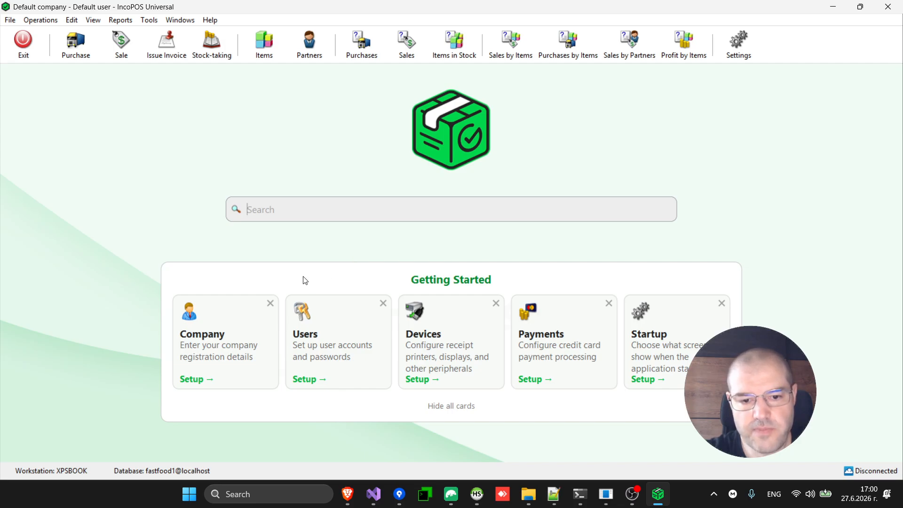
Add a user named Owner with the Owner access level and an empty password from the Users setup card
left_click(321, 339)
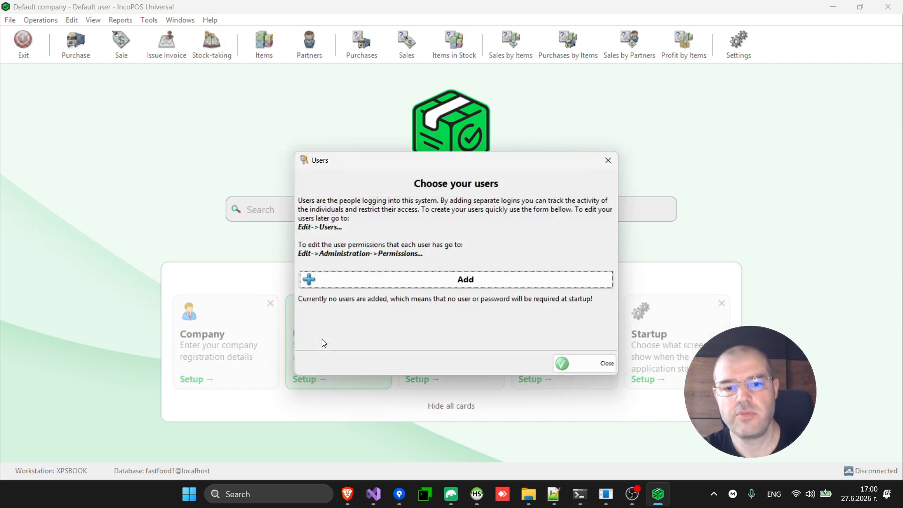
left_click(519, 286)
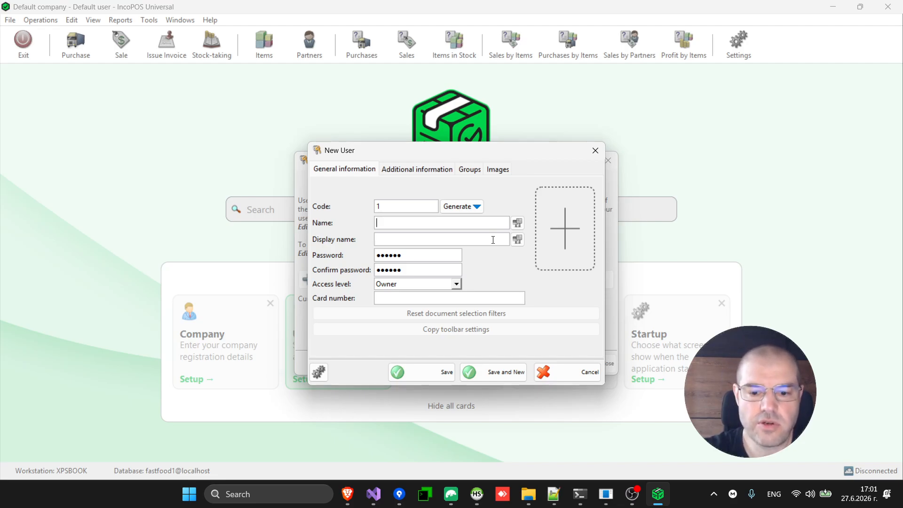
type("O")
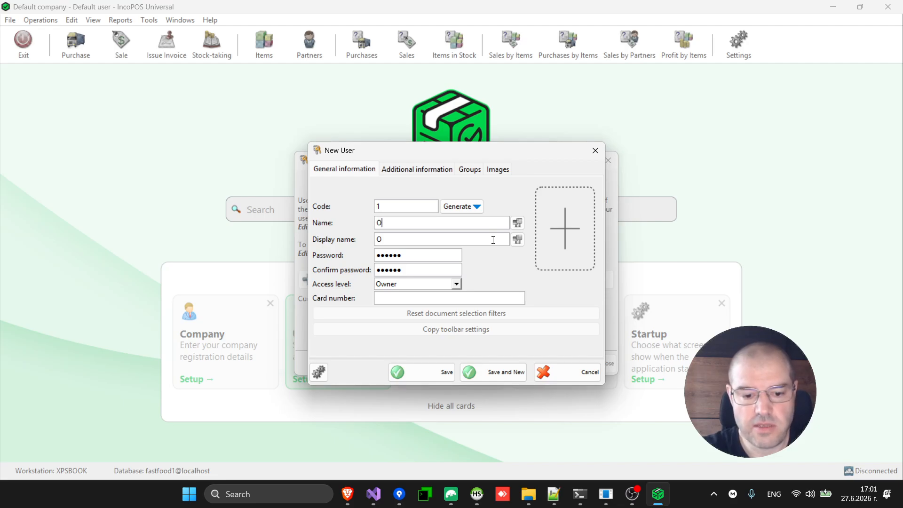
type("wner")
key("Tab")
key("Tab")
key("Tab")
key("Tab")
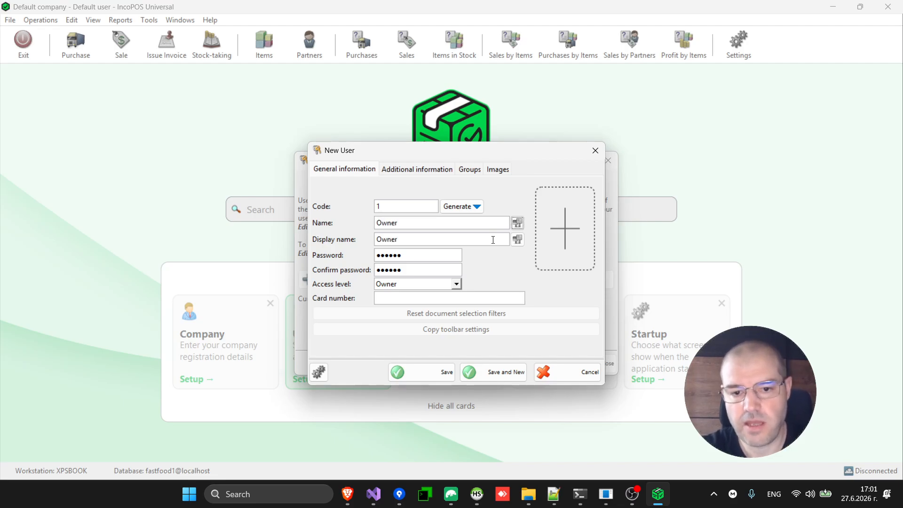
key("BackSpace")
key("Tab")
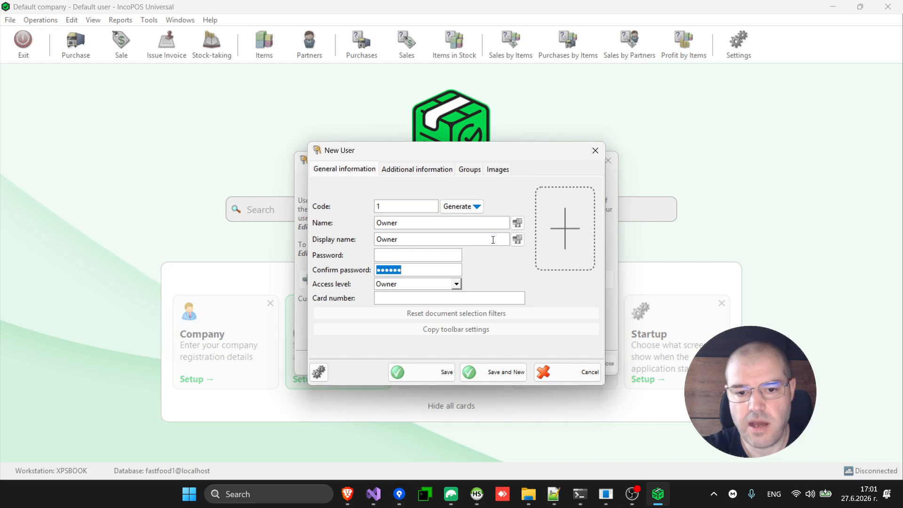
key("BackSpace")
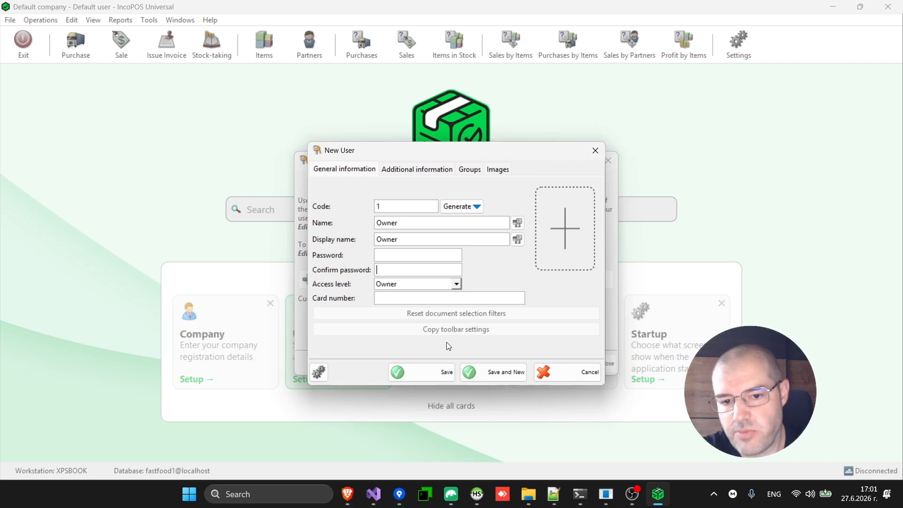
left_click(428, 375)
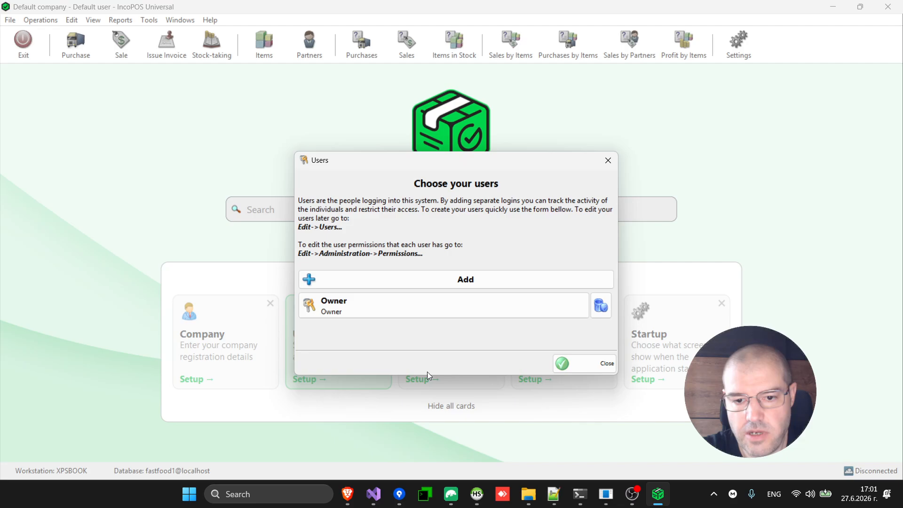
Add a second user named Operator with the Operator access level and an empty password, and close the users setup
left_click(504, 280)
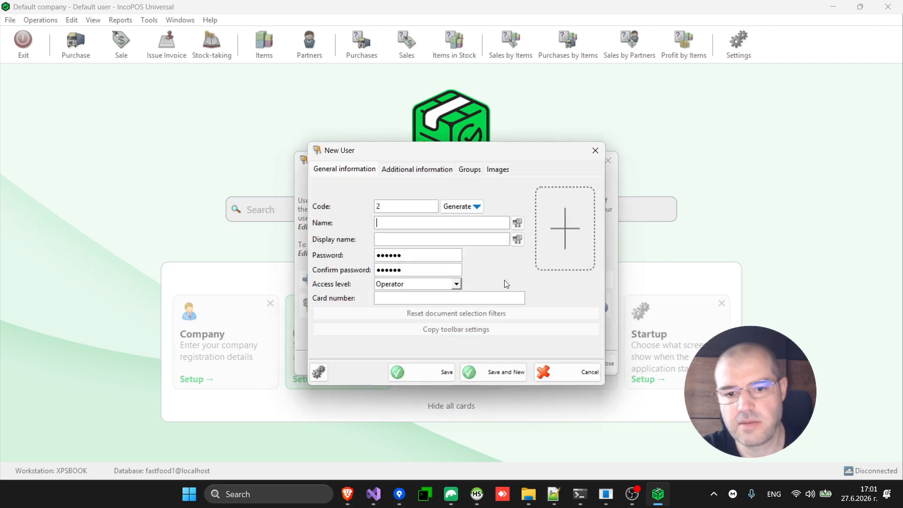
type("Operator")
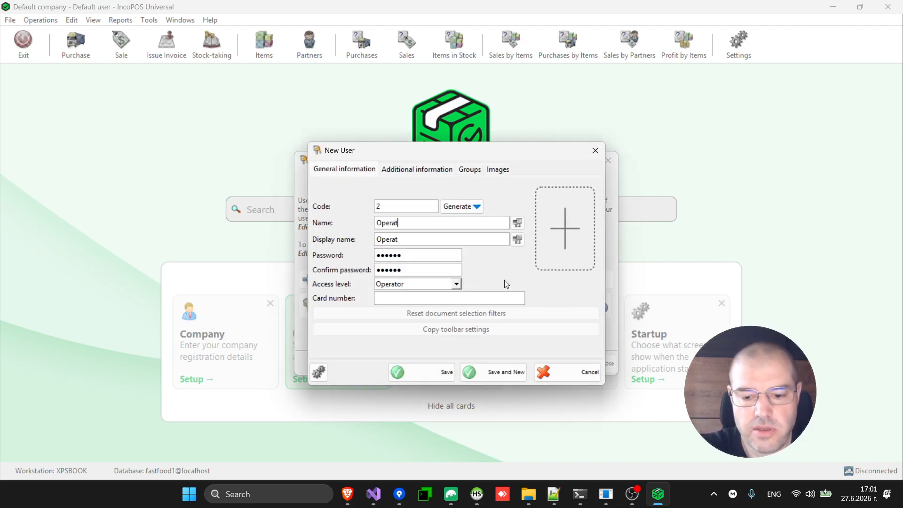
key("Tab")
key("Tab")
key("Tab")
key("Tab")
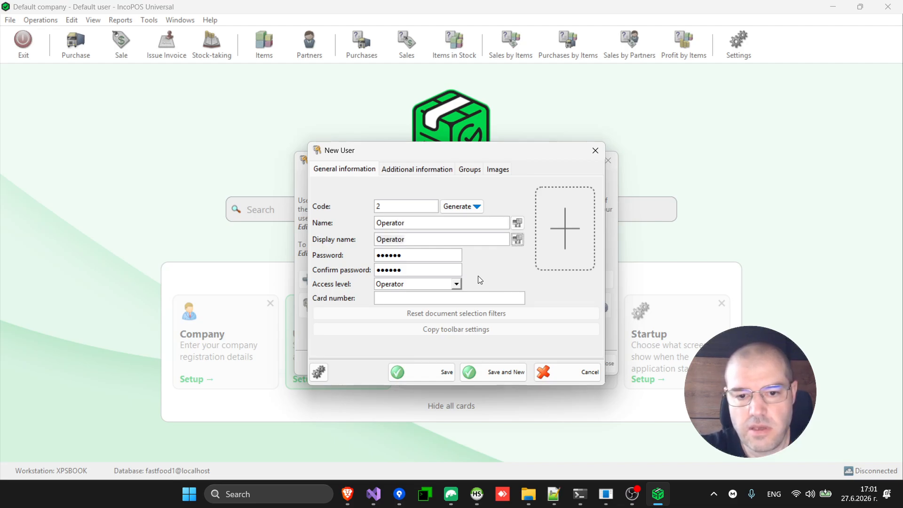
key("Delete")
key("Tab")
key("Delete")
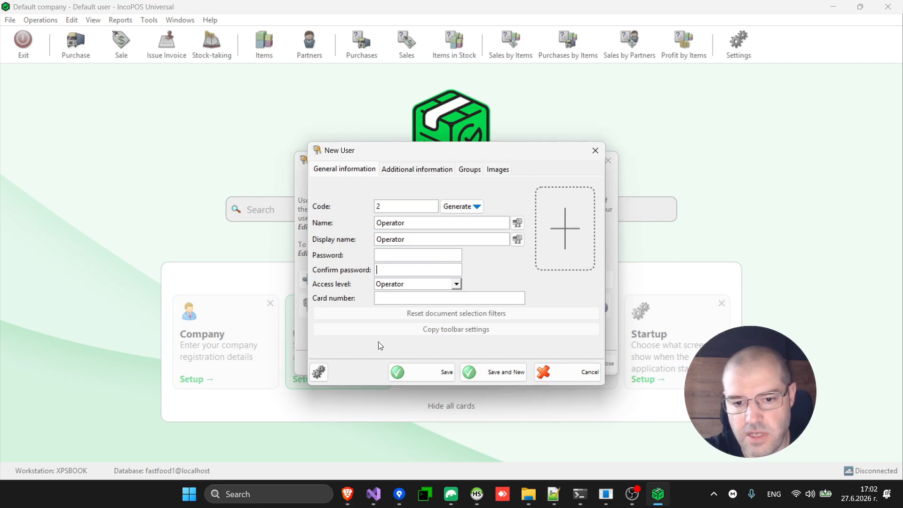
left_click(426, 372)
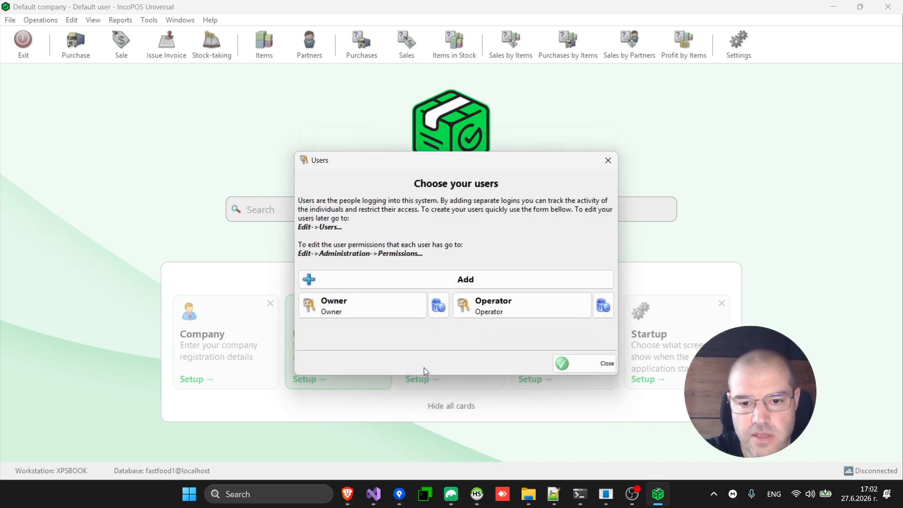
left_click(588, 365)
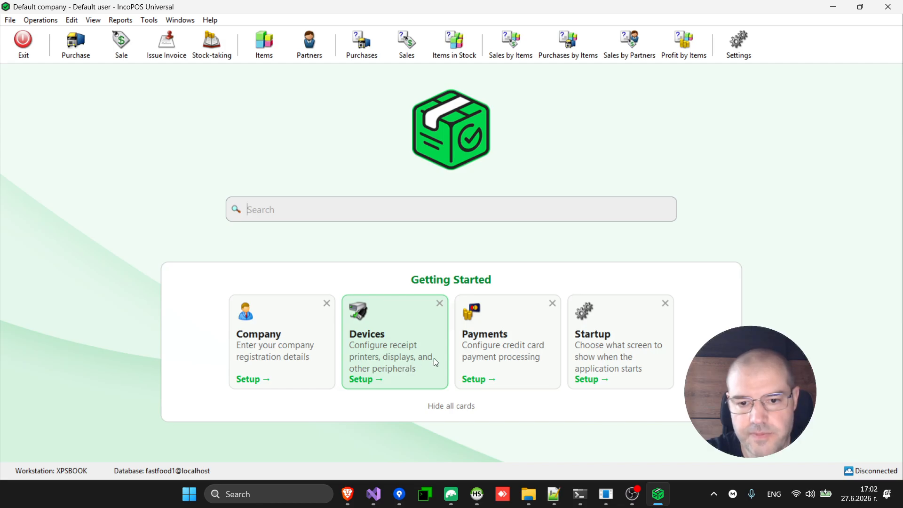
Log out of the current user session to bring up the login prompt
left_click(10, 19)
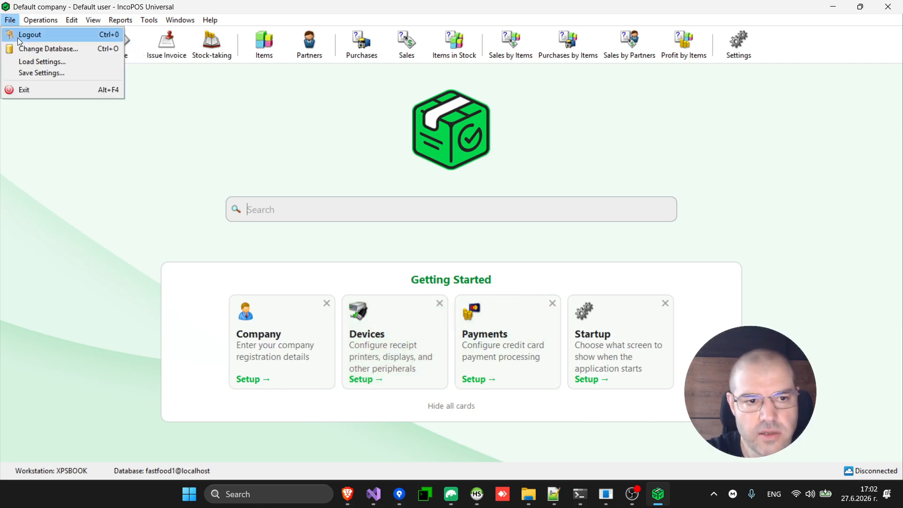
left_click(47, 35)
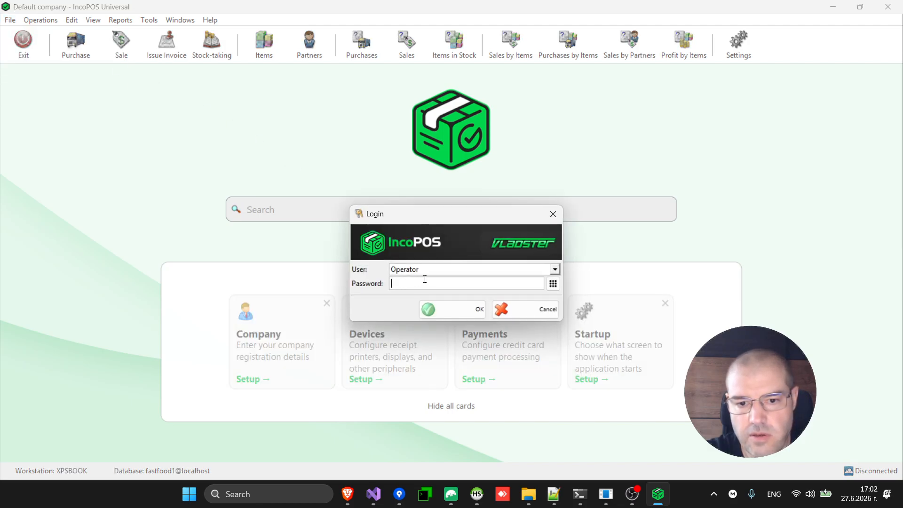
Log in as the Owner user with an empty password
left_click(442, 272)
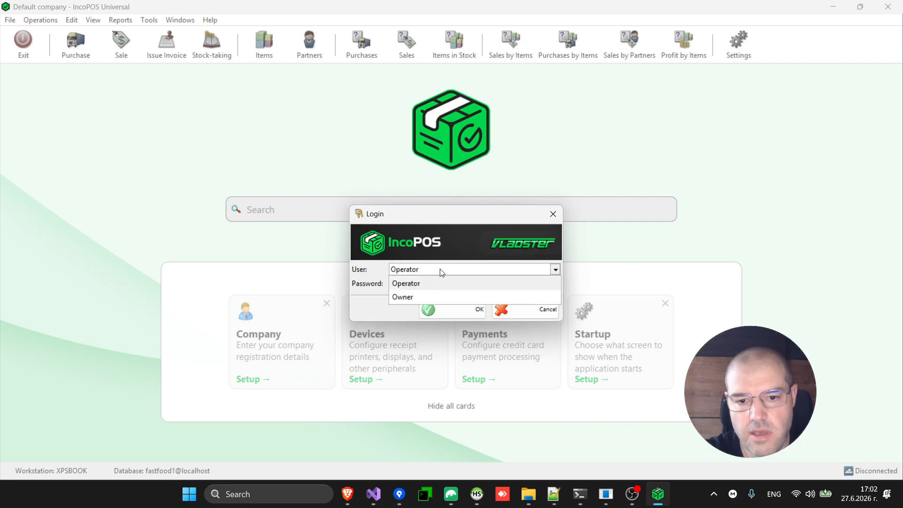
left_click(432, 296)
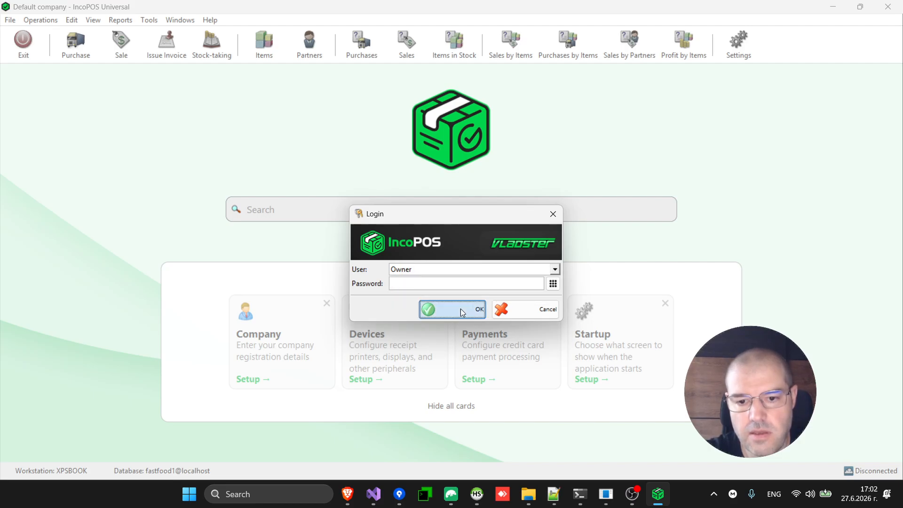
left_click(462, 312)
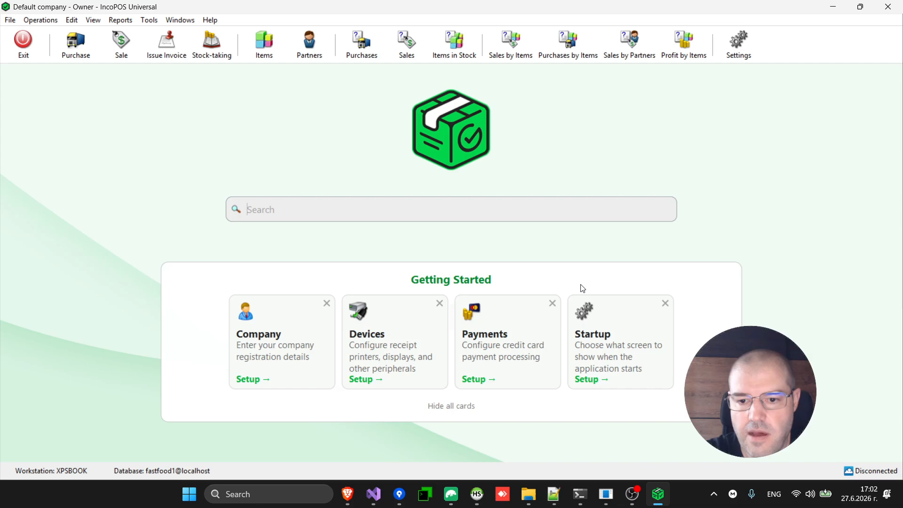
Set the workstation's main purpose to Front Office - Touch screen sales from the Startup setup card
left_click(599, 348)
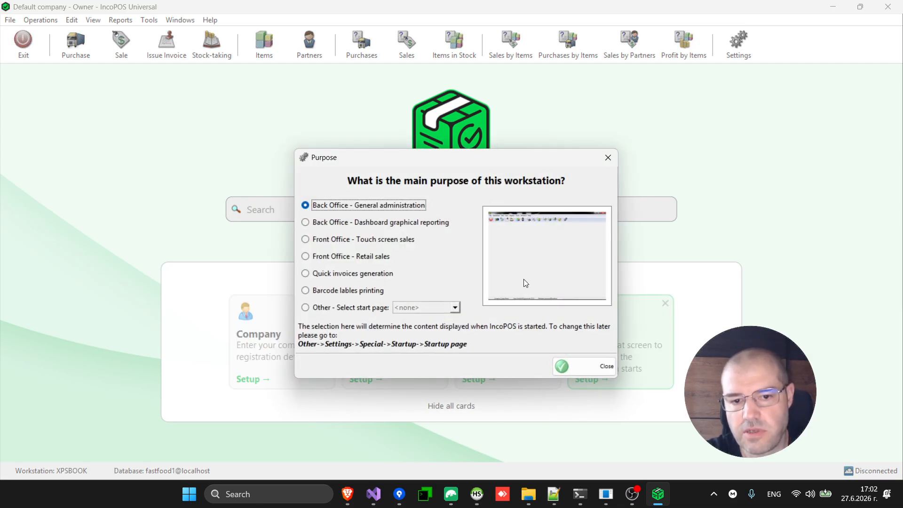
left_click(396, 241)
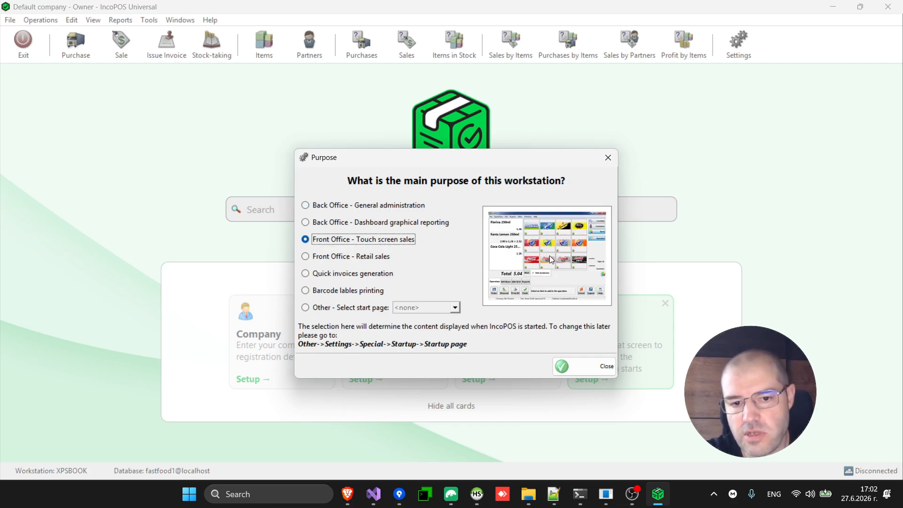
left_click(586, 366)
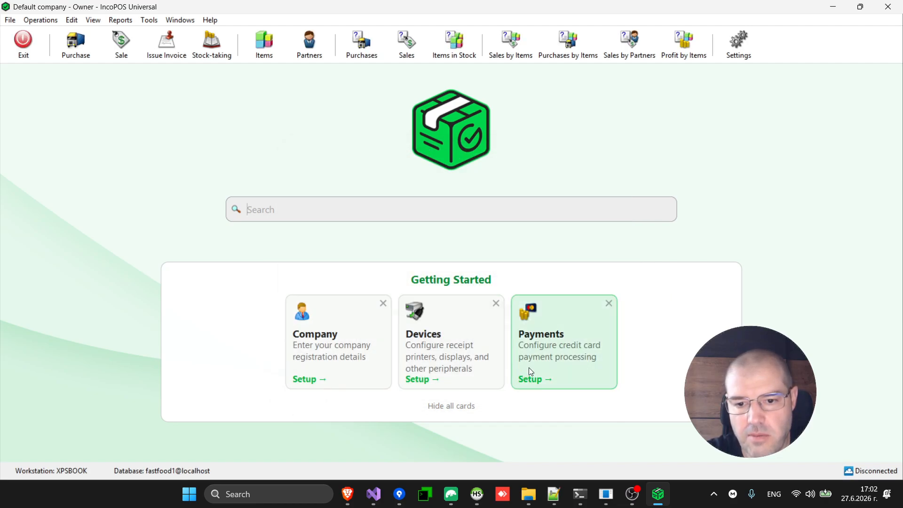
Start adding a cash receipt printer from the Devices setup card, choosing make Datecs and model DP-150MX (УНП)
left_click(450, 349)
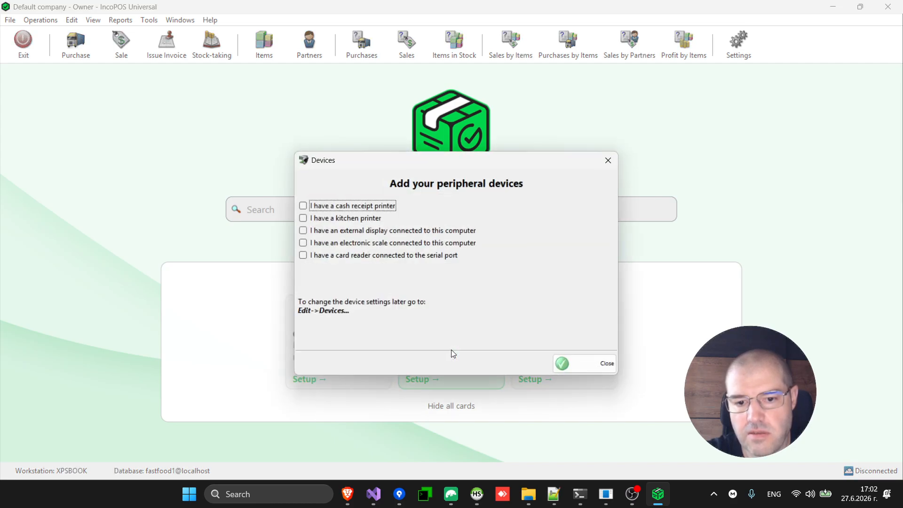
left_click(327, 211)
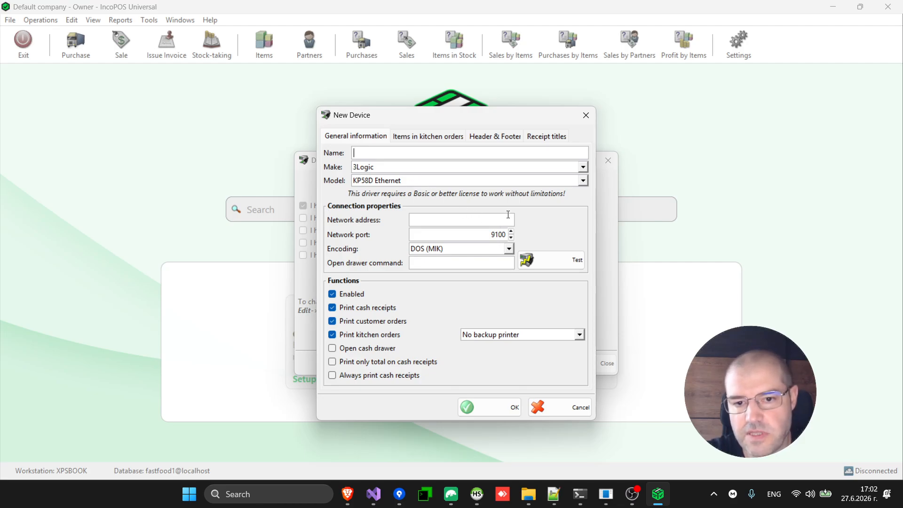
left_click(550, 168)
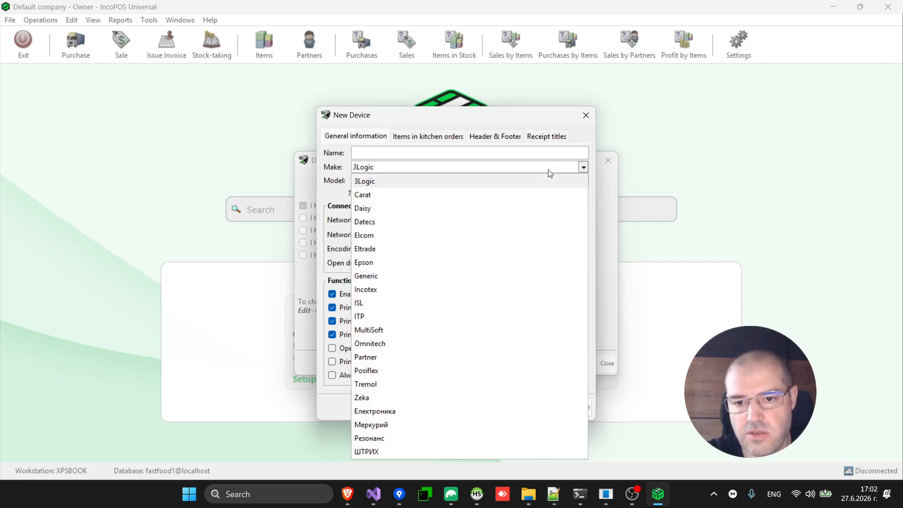
left_click(517, 225)
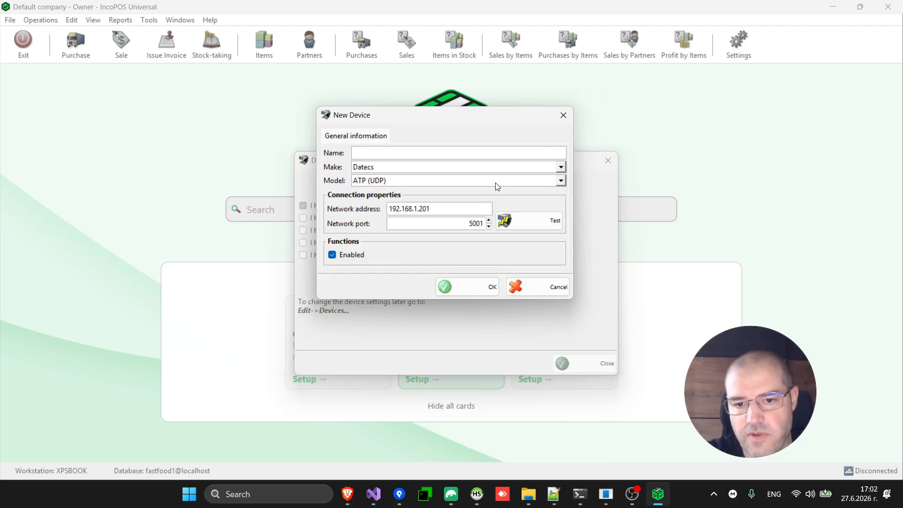
left_click(501, 167)
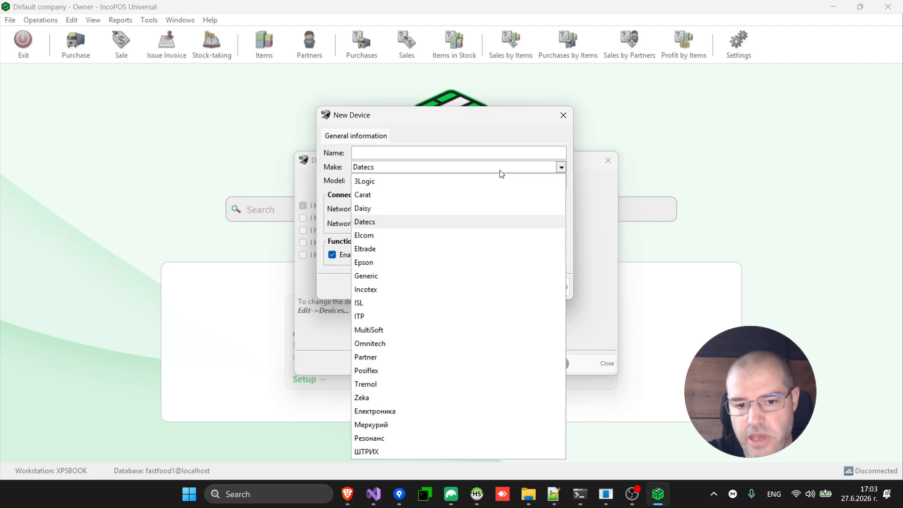
left_click(502, 174)
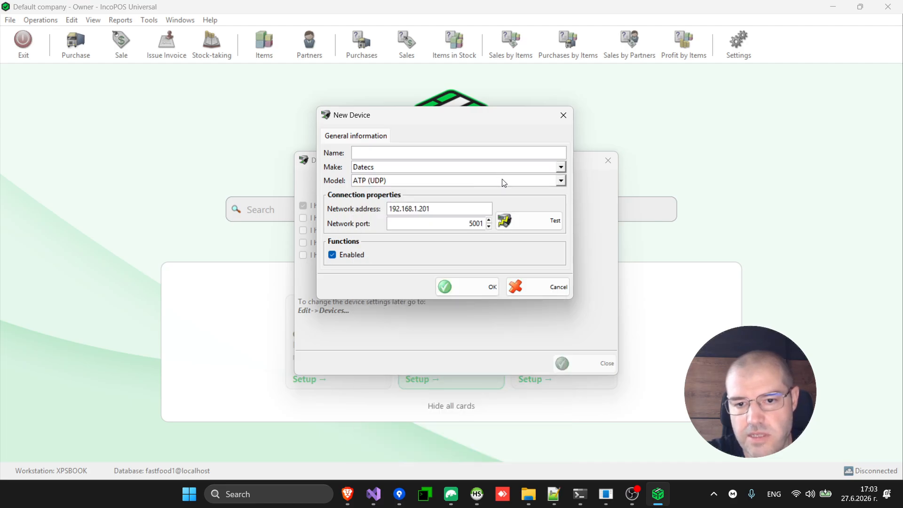
left_click(502, 181)
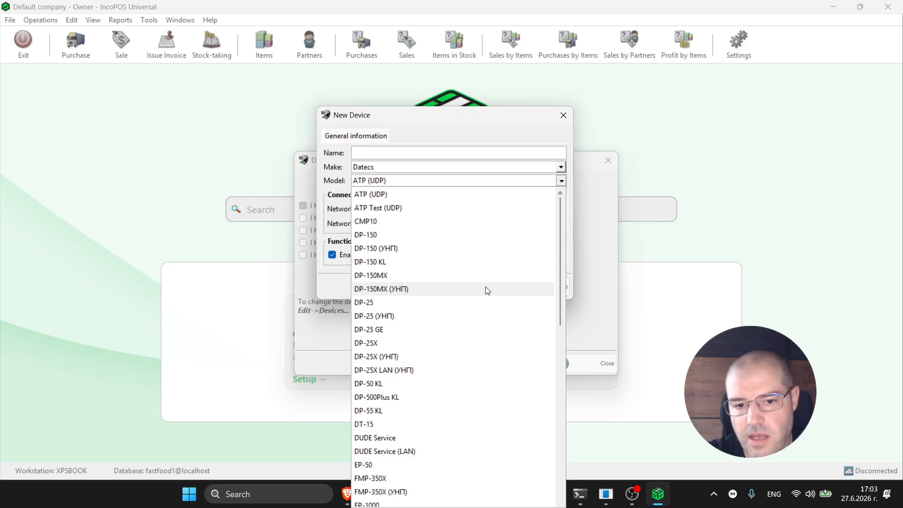
left_click(485, 288)
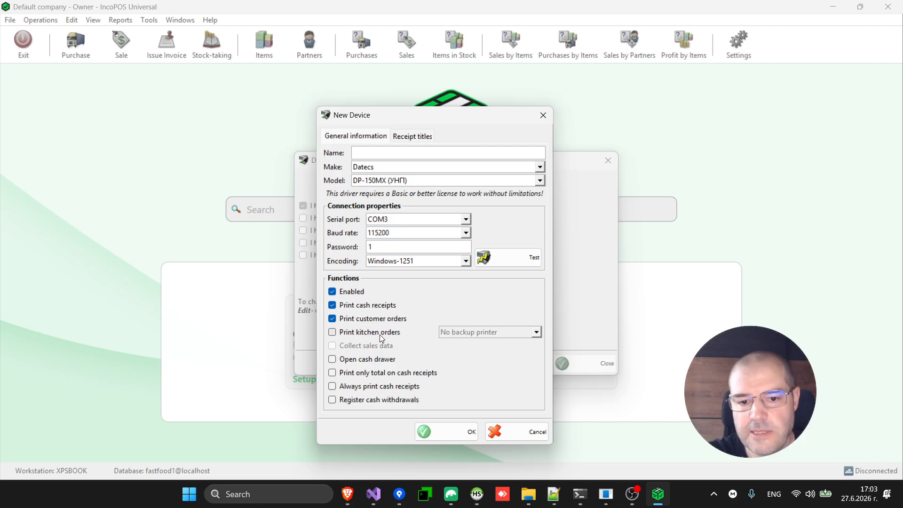
Try kitchen order printing on the new printer, review its Items in kitchen orders options, disable it again and cancel the device
left_click(379, 334)
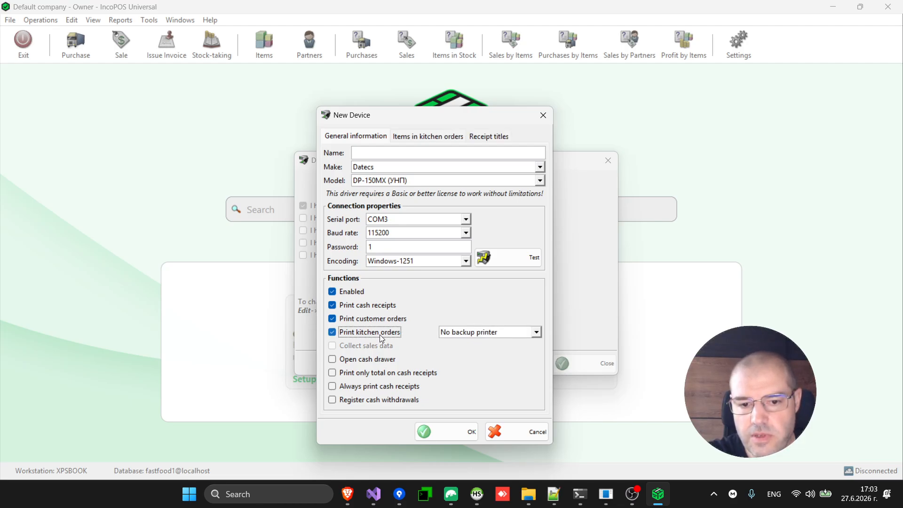
left_click(379, 335)
left_click(379, 335)
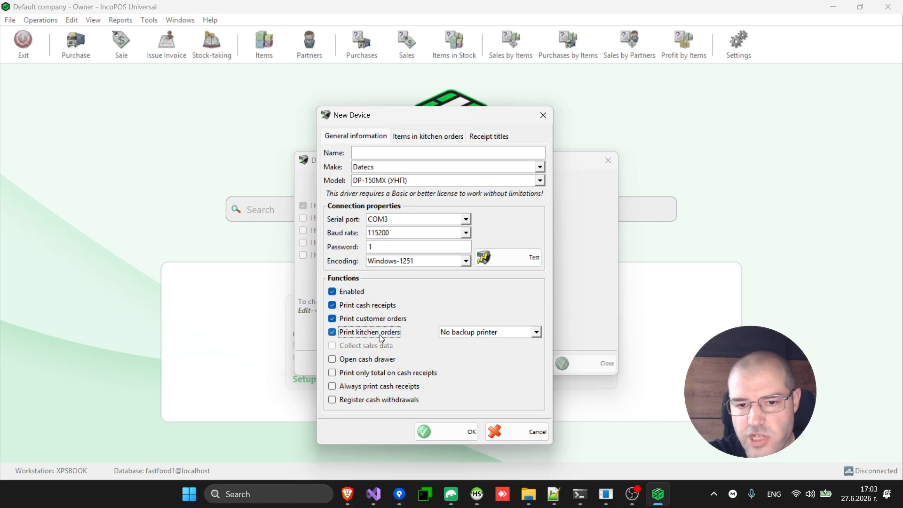
left_click(427, 135)
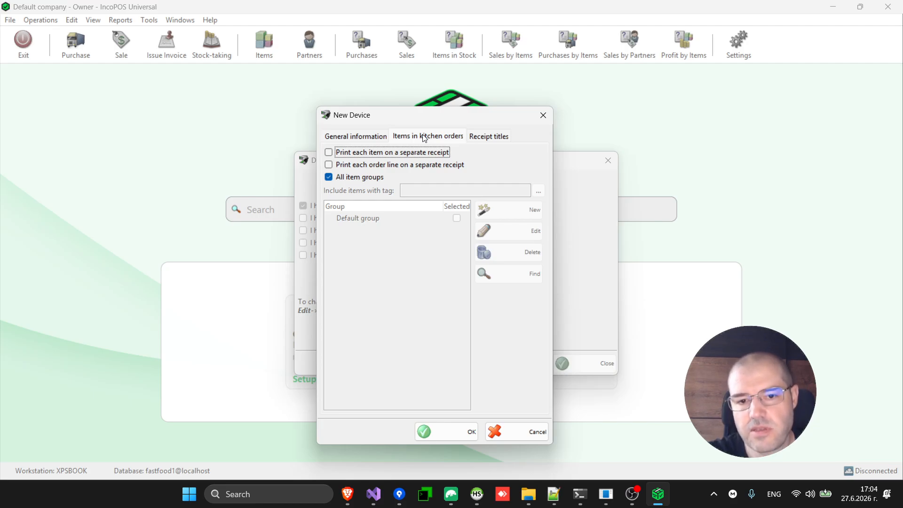
left_click(375, 138)
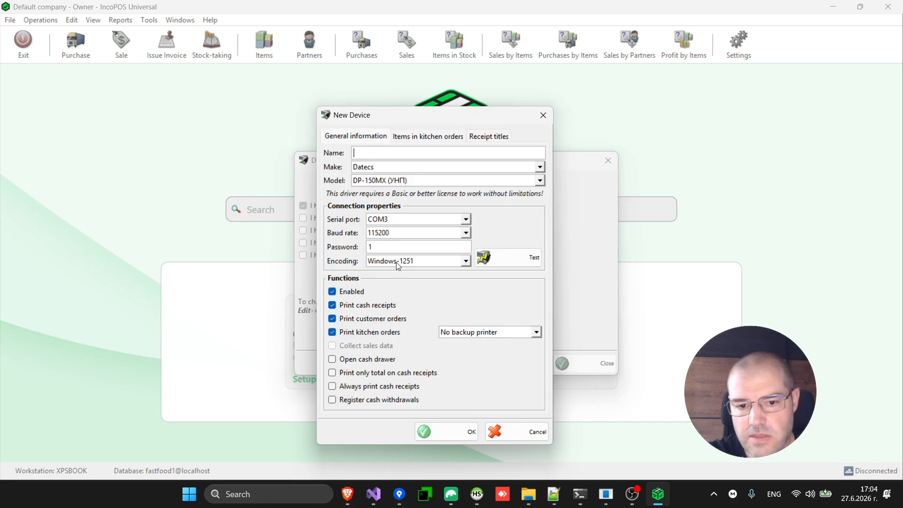
left_click(425, 139)
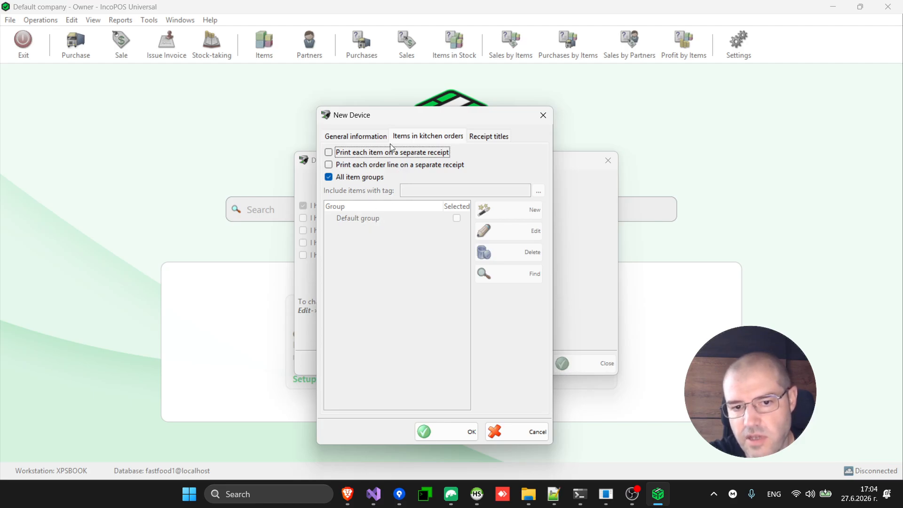
left_click(367, 138)
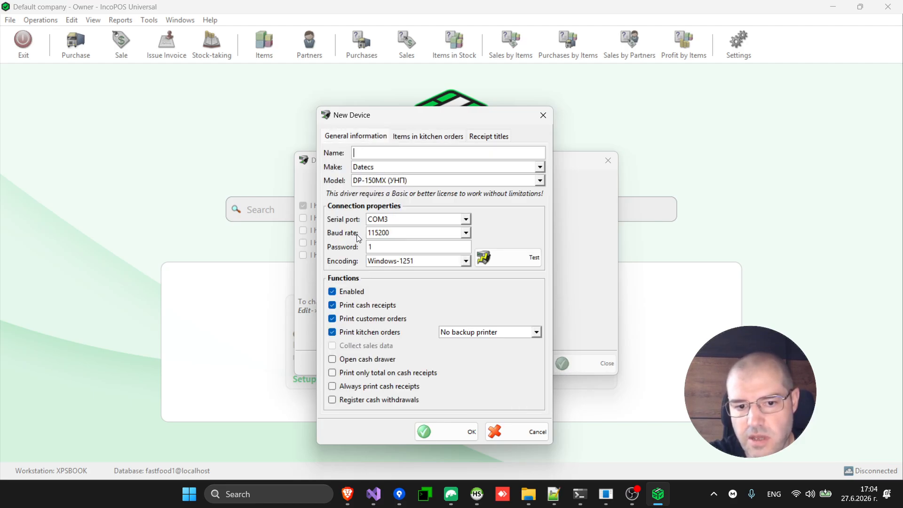
left_click(371, 335)
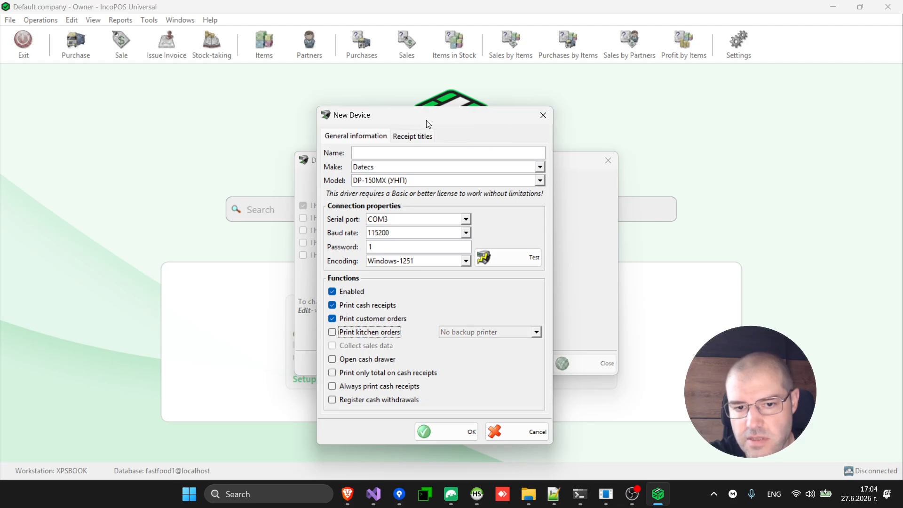
left_click(521, 436)
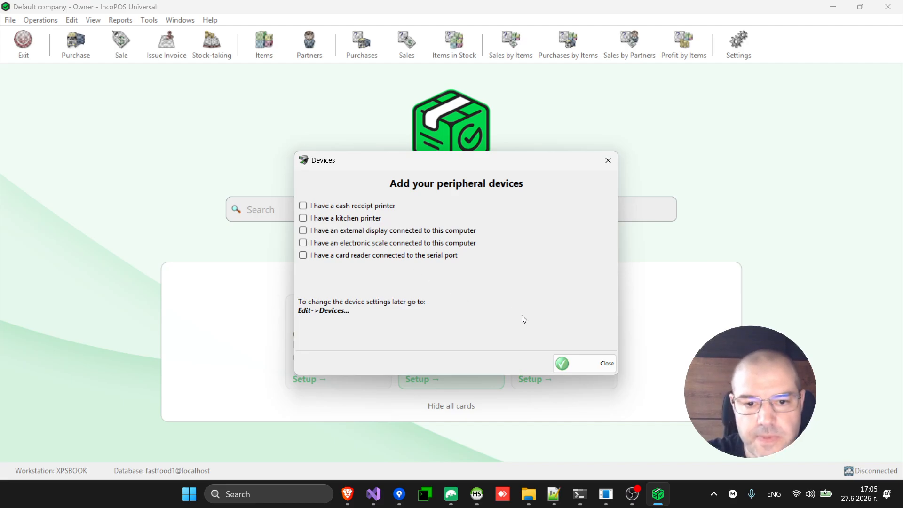
Close the peripheral devices setup without adding a device and dismiss the Devices card
left_click(589, 367)
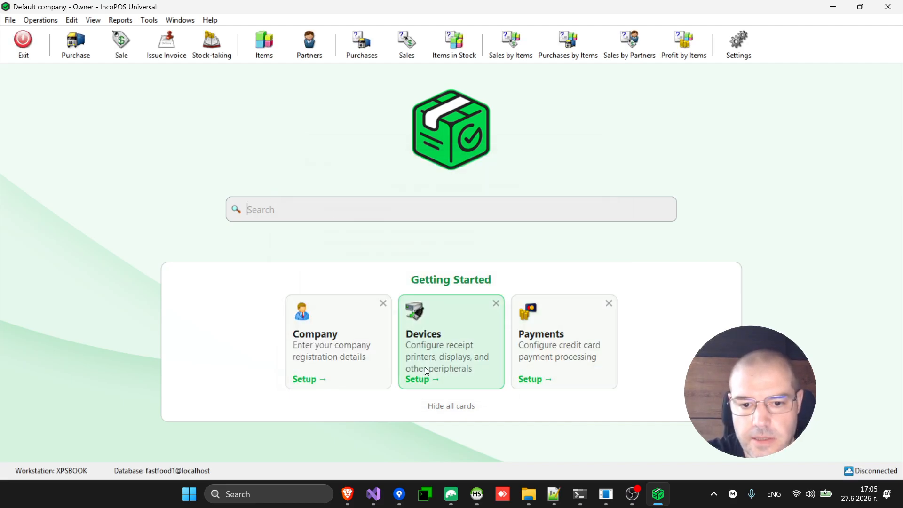
left_click(495, 304)
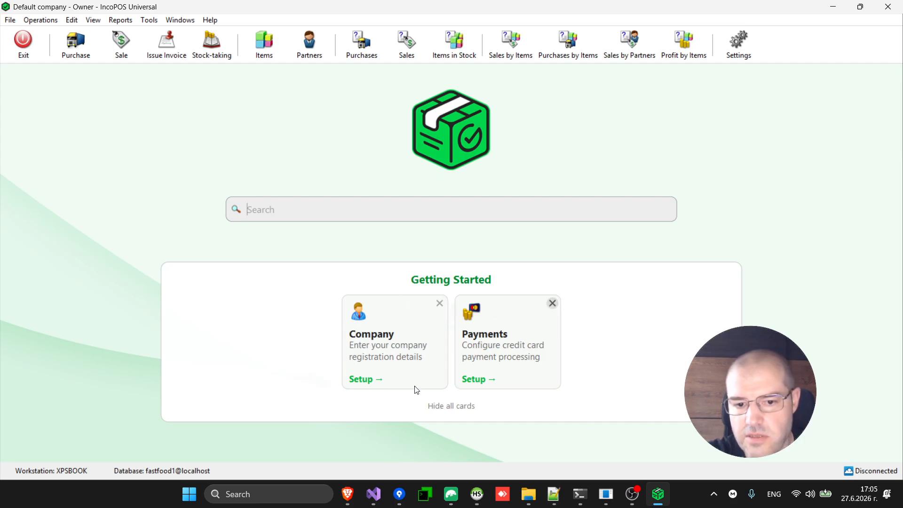
Try credit card processing with the Borica processor and the Card payment type, then disable it and close the Payments setup
left_click(507, 335)
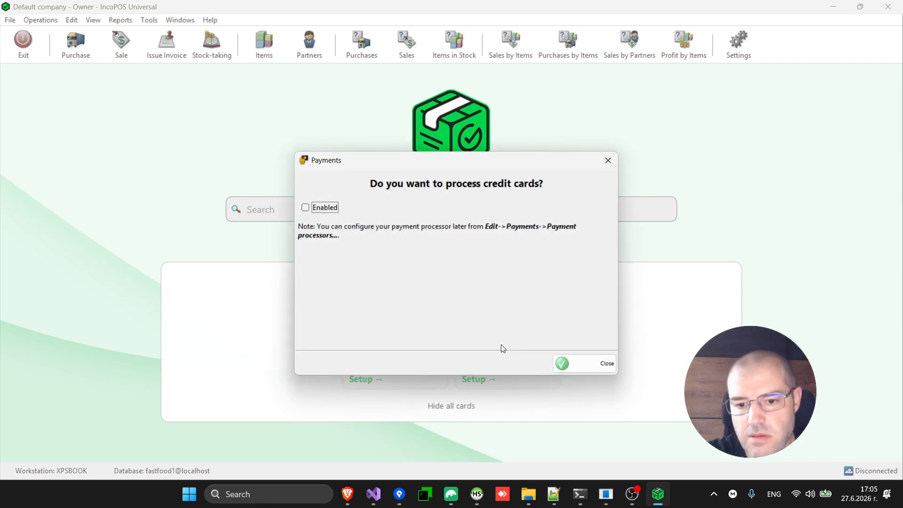
left_click(327, 208)
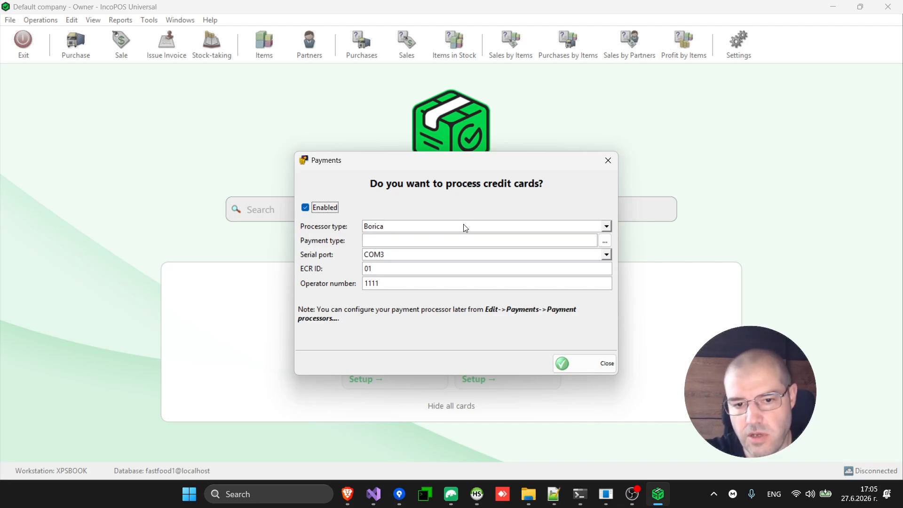
left_click(387, 228)
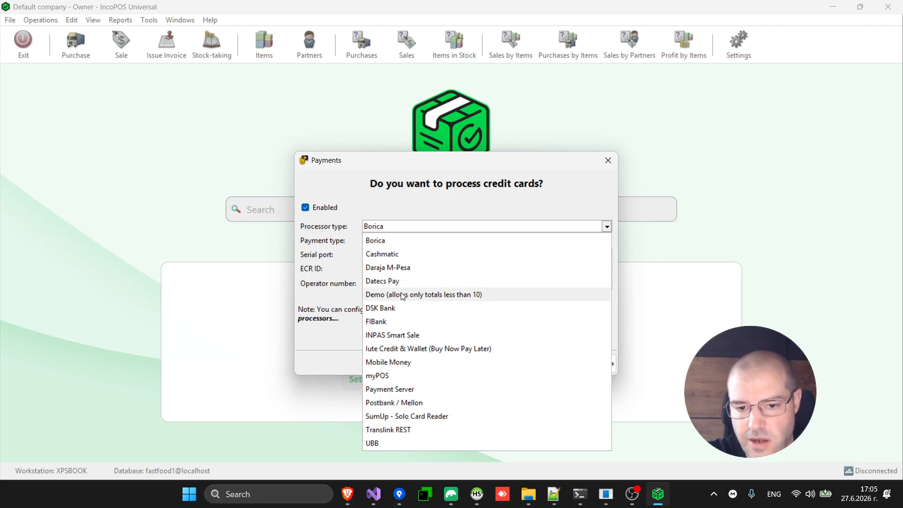
left_click(332, 230)
double_click(381, 242)
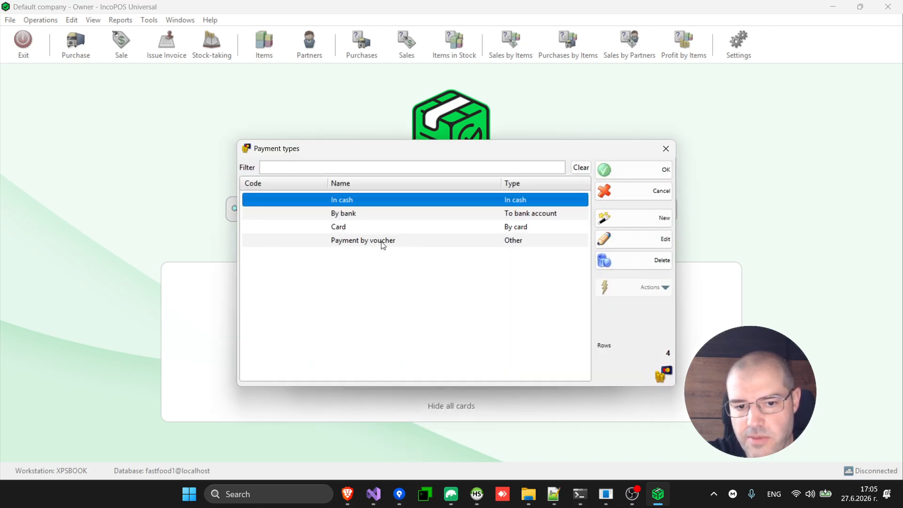
double_click(423, 230)
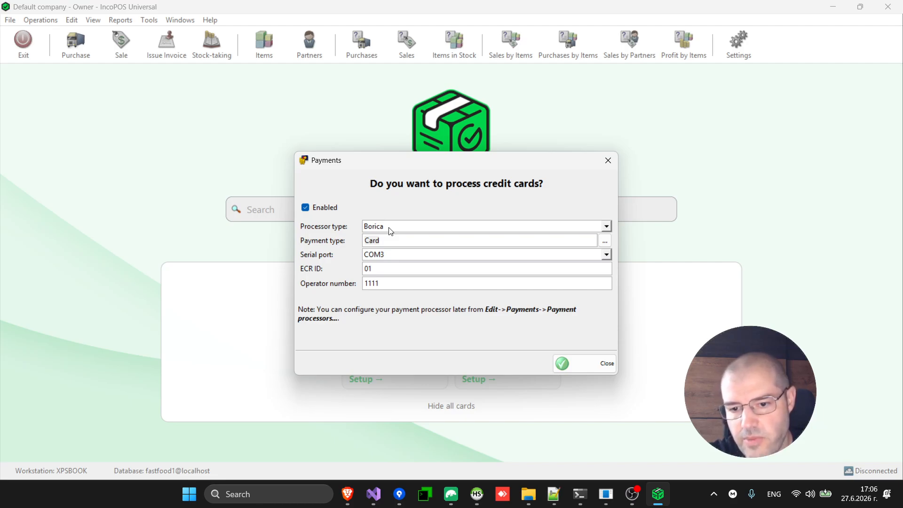
left_click(326, 209)
left_click(608, 160)
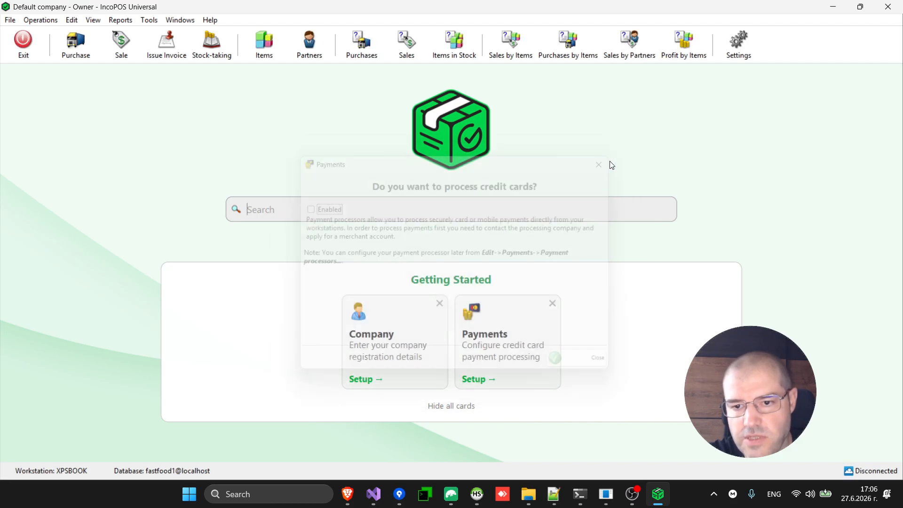
Dismiss the remaining Payments and Company cards from Getting Started
left_click(553, 303)
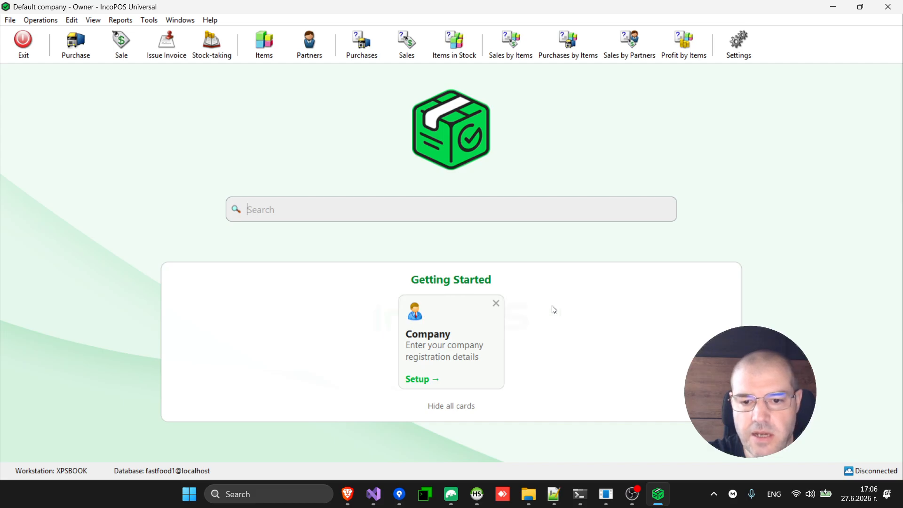
left_click(496, 304)
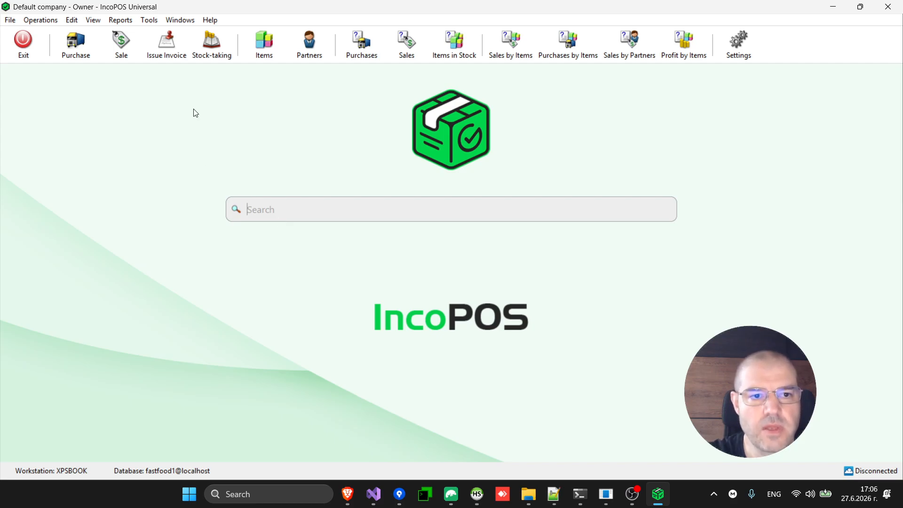
Open the Touch Screen sale and switch it to item editing mode
left_click(53, 21)
mouse_move(60, 33)
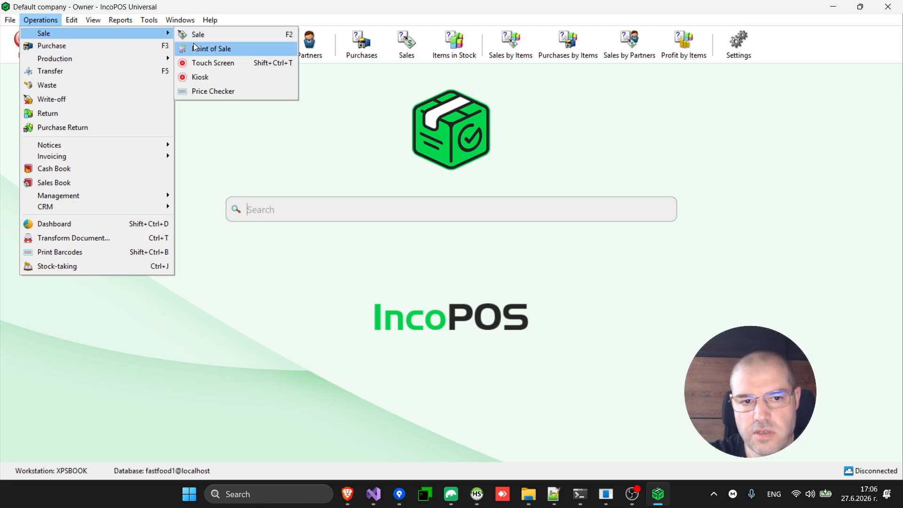
left_click(218, 63)
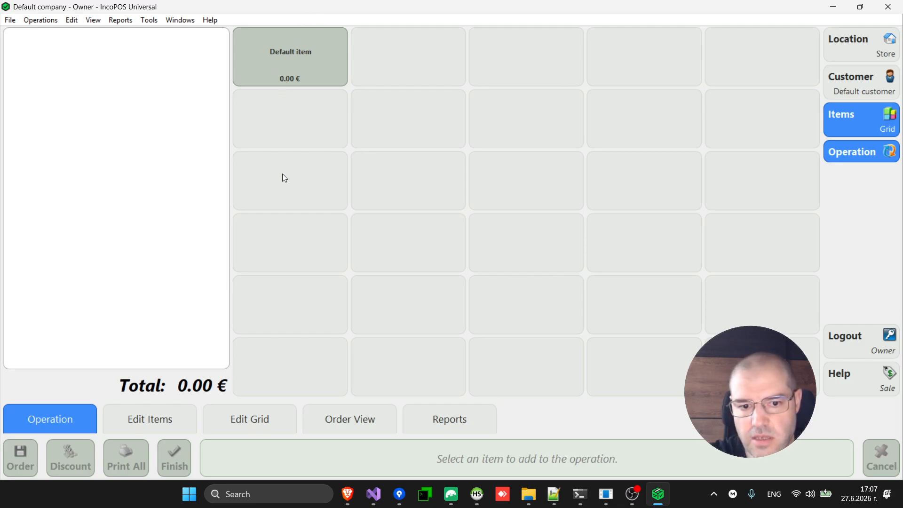
left_click(152, 424)
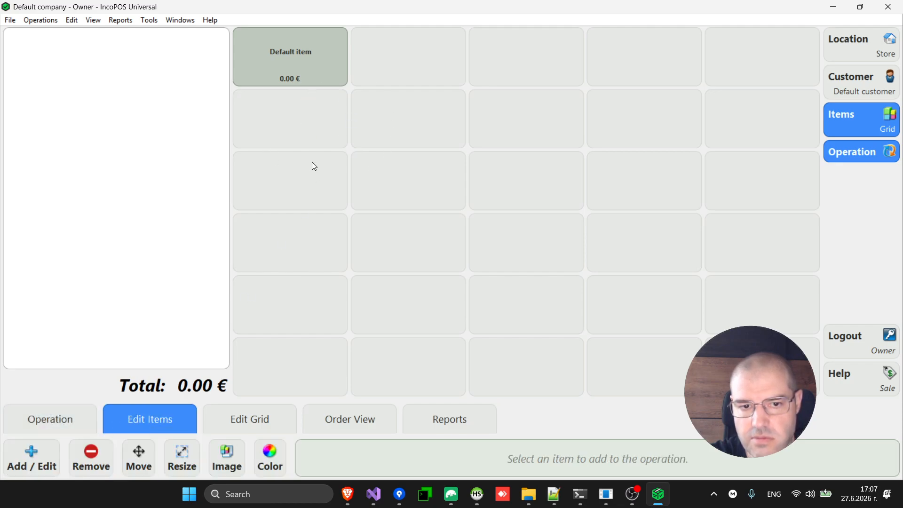
Create a new item named Burger with a retail price of 12.00 and place it in the grid cell below Default item
left_click(38, 451)
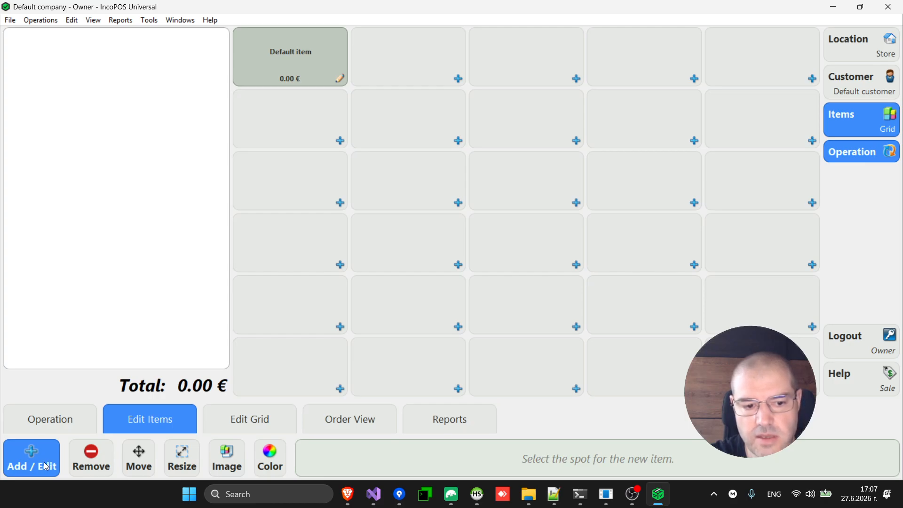
left_click(291, 134)
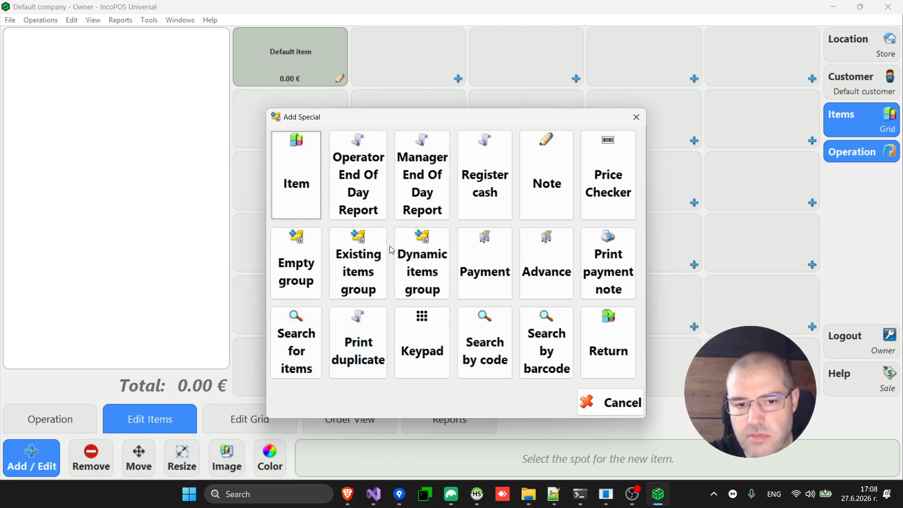
left_click(308, 196)
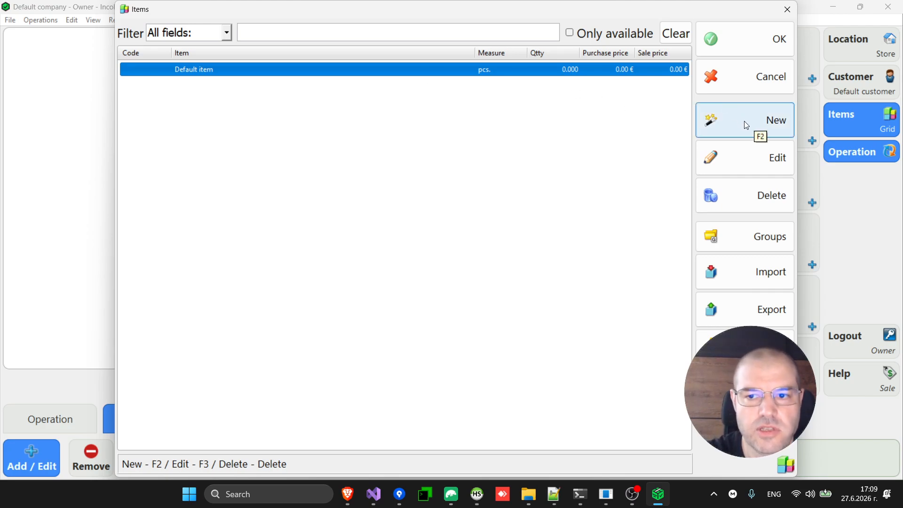
left_click(758, 128)
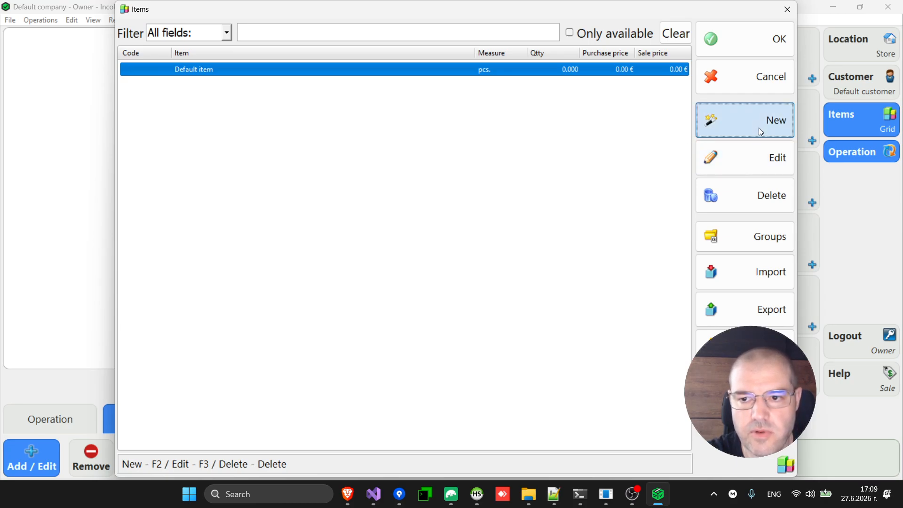
type("Burger")
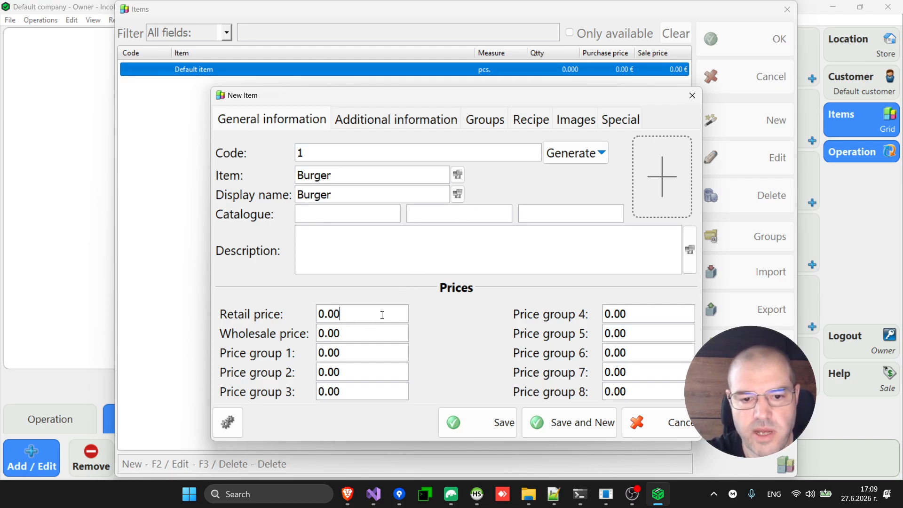
key("shift+Right")
type("12")
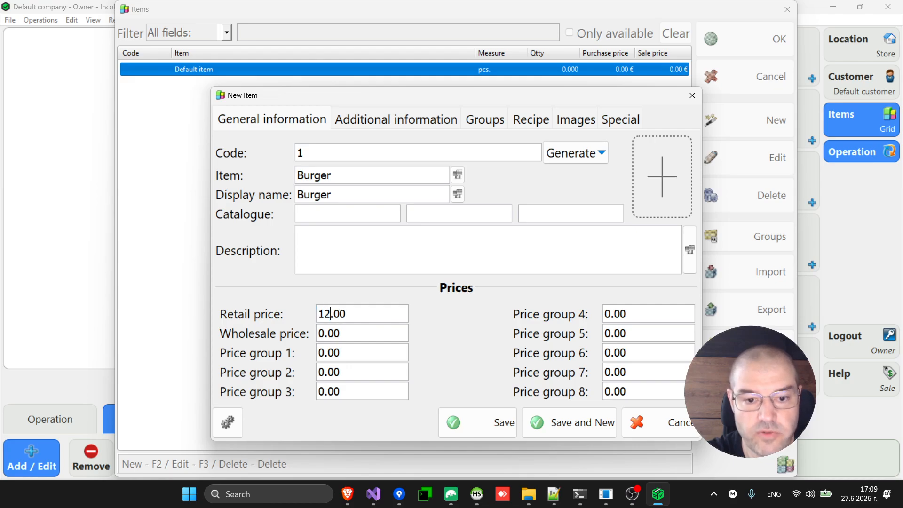
left_click(480, 428)
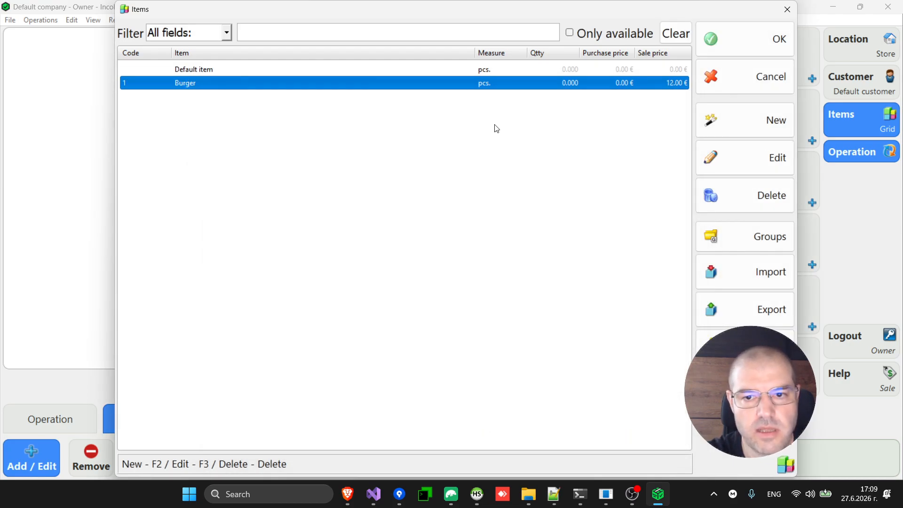
double_click(547, 84)
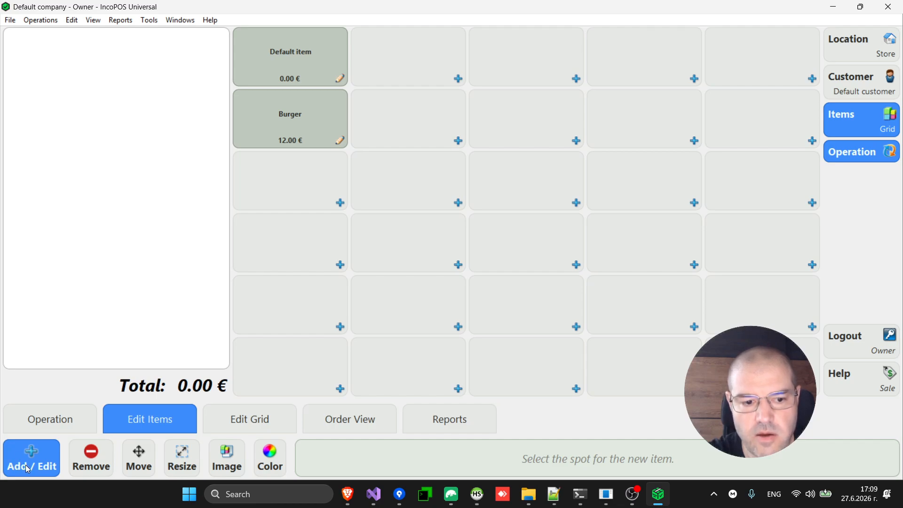
Change the Burger tile's color to the orange shade #D7A154
left_click(271, 454)
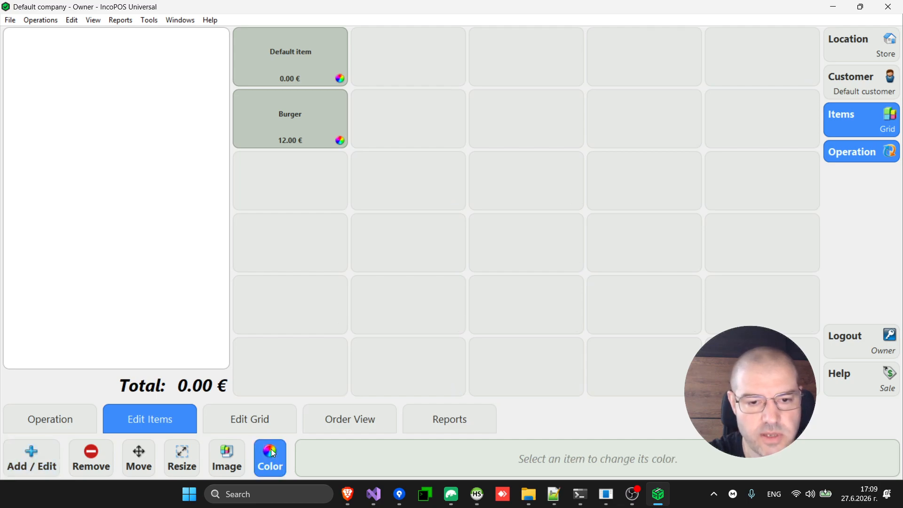
left_click(309, 131)
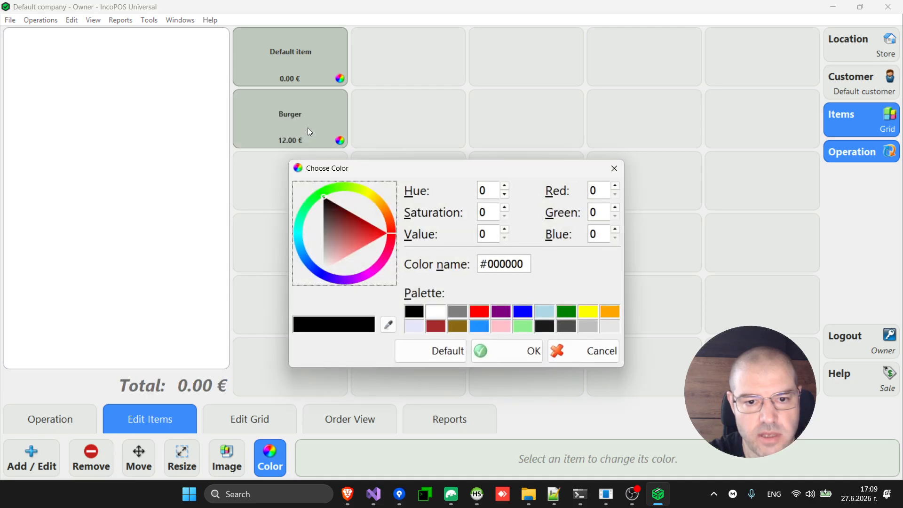
left_click(383, 205)
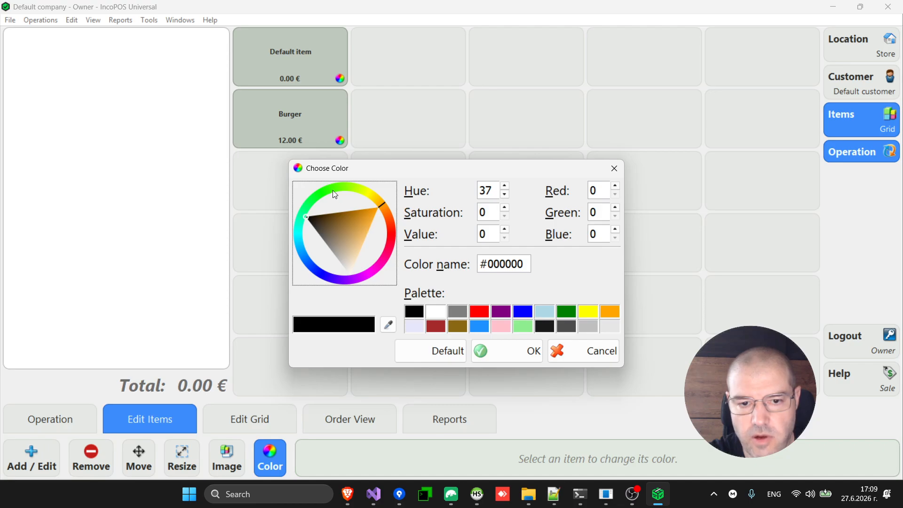
left_click(333, 193)
left_click(383, 210)
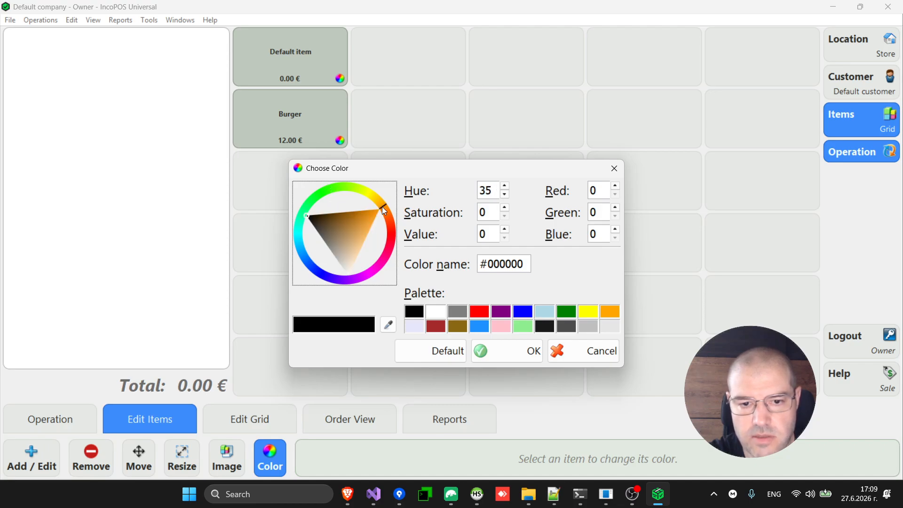
left_click(358, 233)
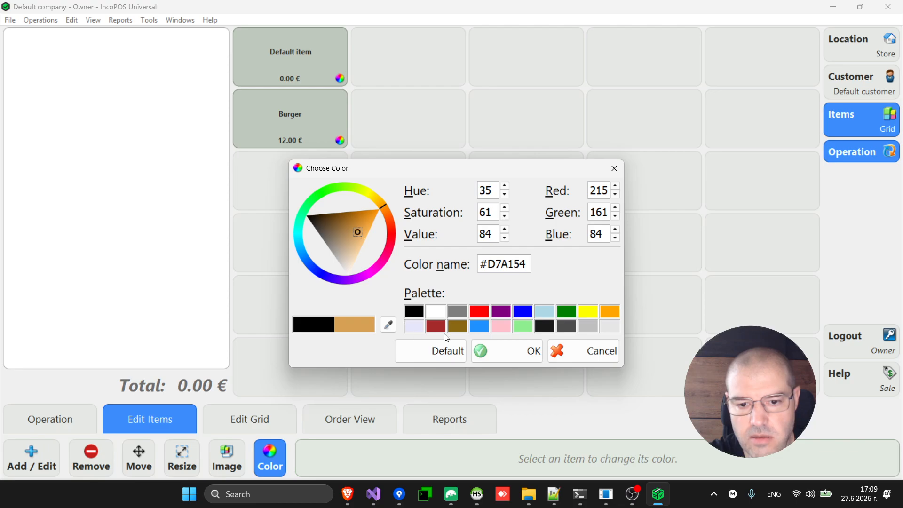
left_click(511, 351)
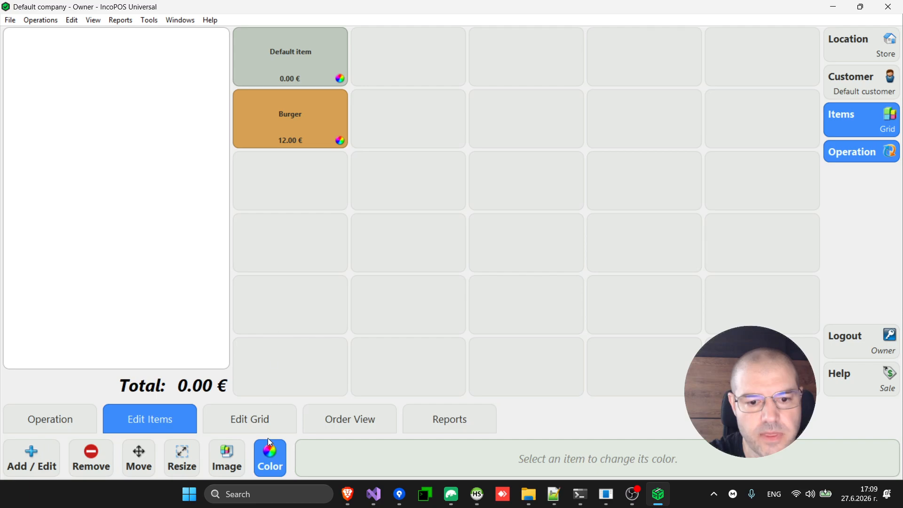
left_click(272, 460)
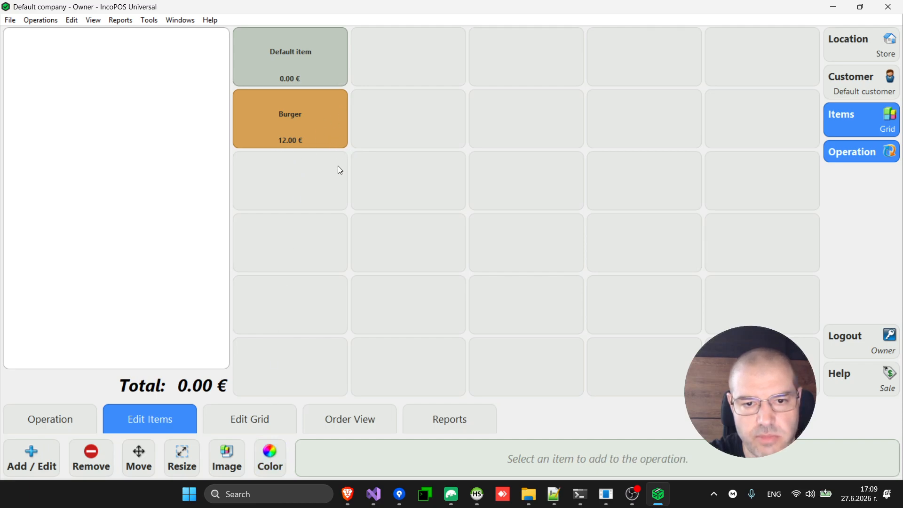
Try resizing the Burger tile in the item grid
left_click(190, 458)
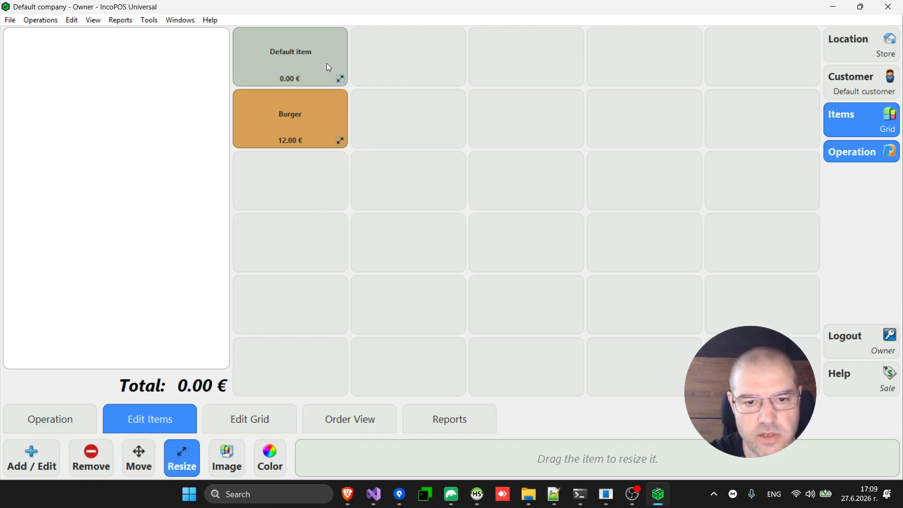
left_click_drag(334, 134, 282, 141)
left_click(138, 470)
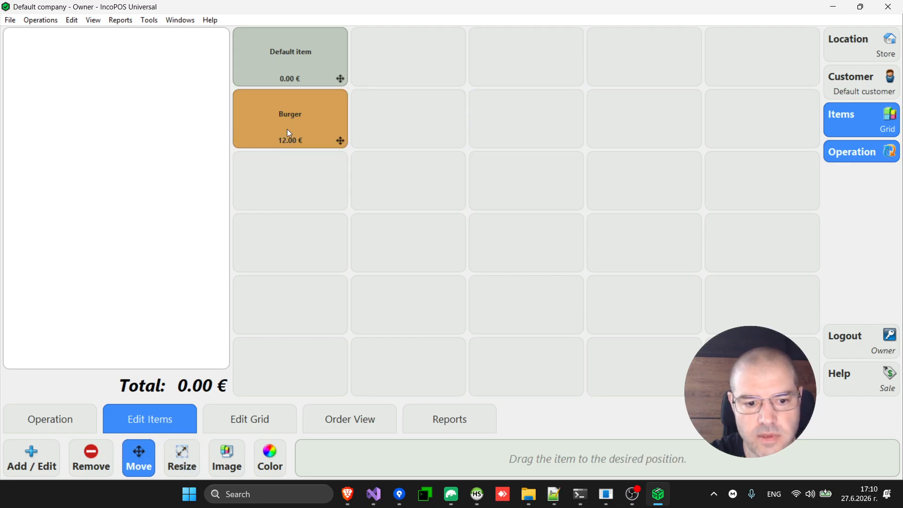
Remove Default item from the grid and move the Burger tile into the freed first cell
left_click(93, 464)
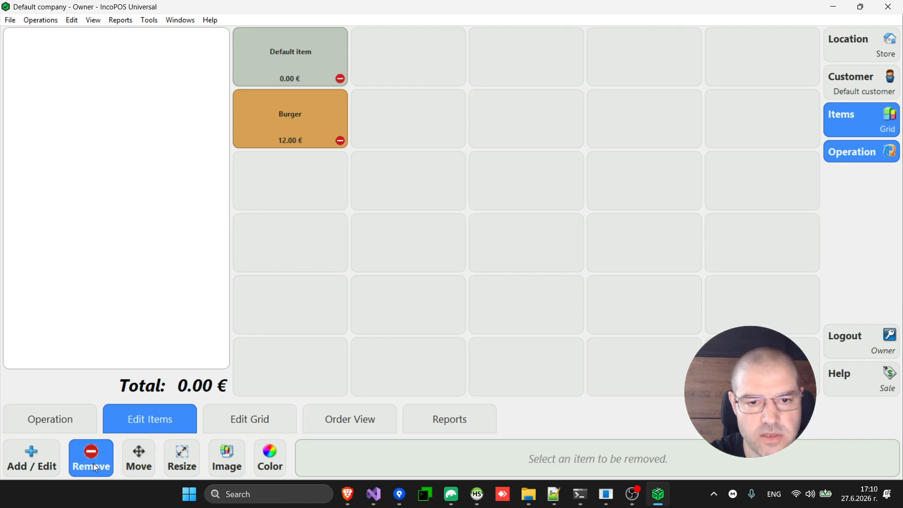
left_click(319, 48)
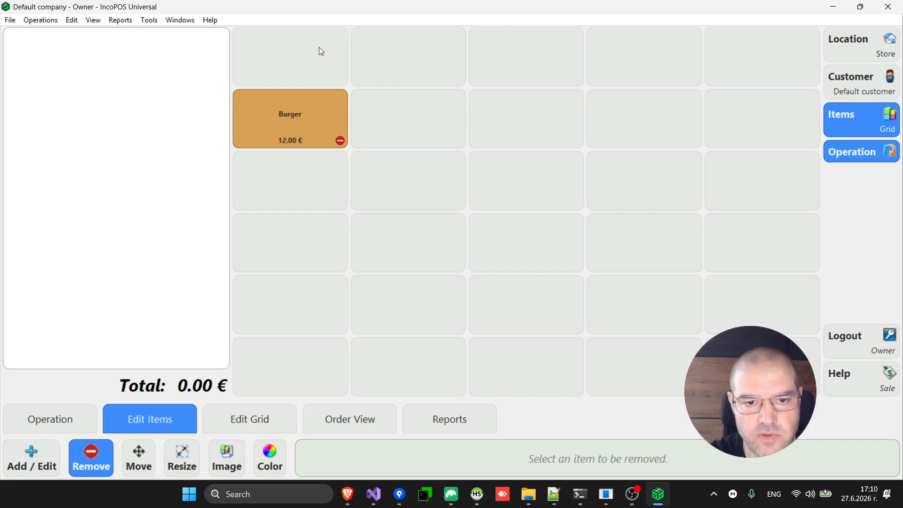
left_click(138, 461)
left_click_drag(309, 124, 305, 75)
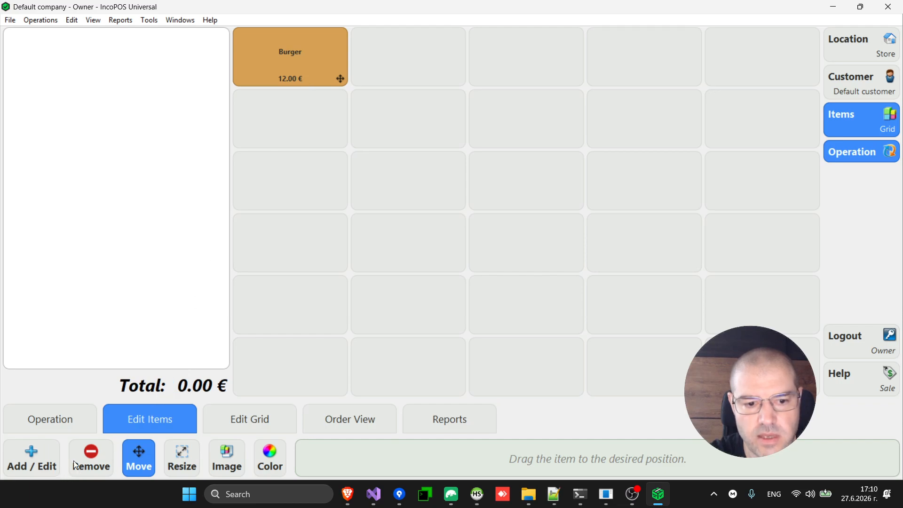
Set the item grid's width to 4 and its height to 3
left_click(254, 417)
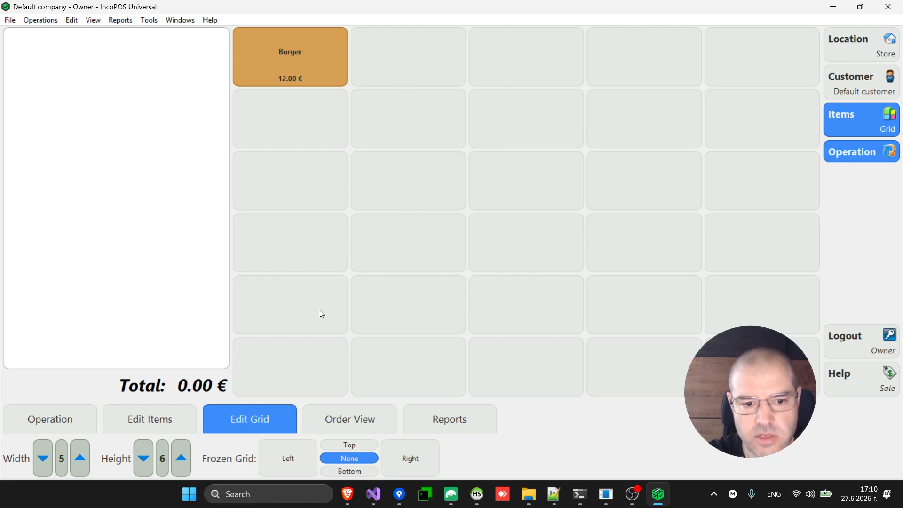
left_click(78, 470)
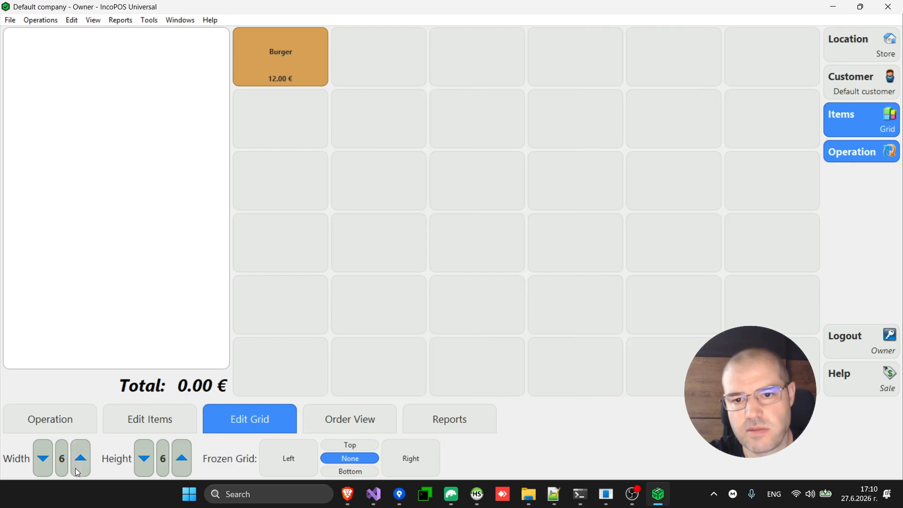
left_click(77, 468)
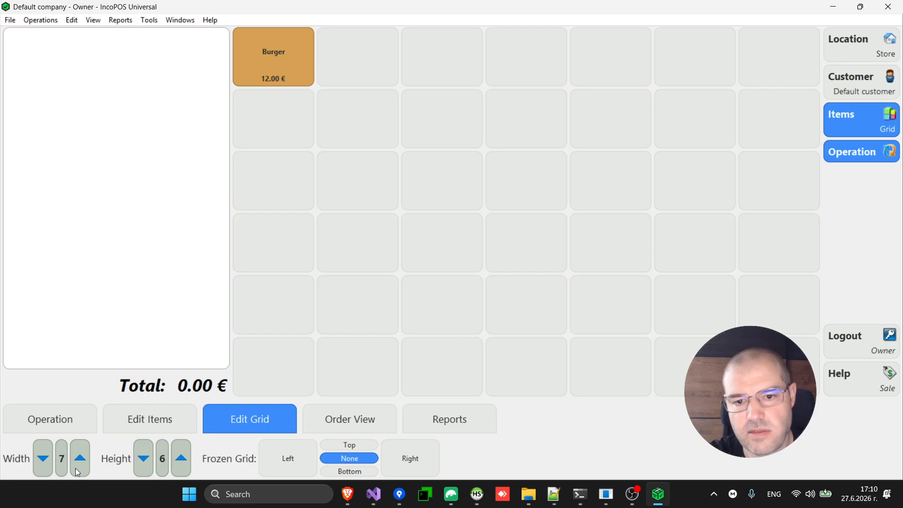
left_click(38, 464)
left_click(38, 465)
left_click(38, 464)
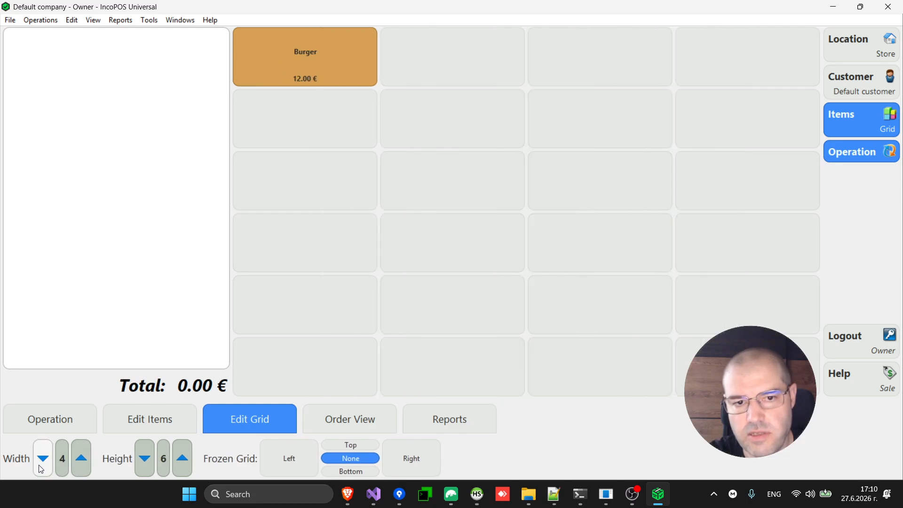
left_click(147, 458)
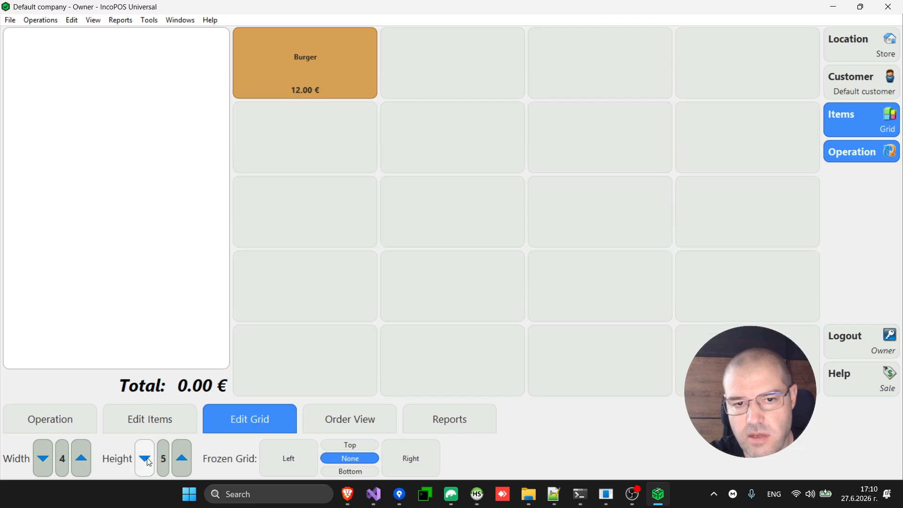
left_click(147, 458)
left_click(146, 459)
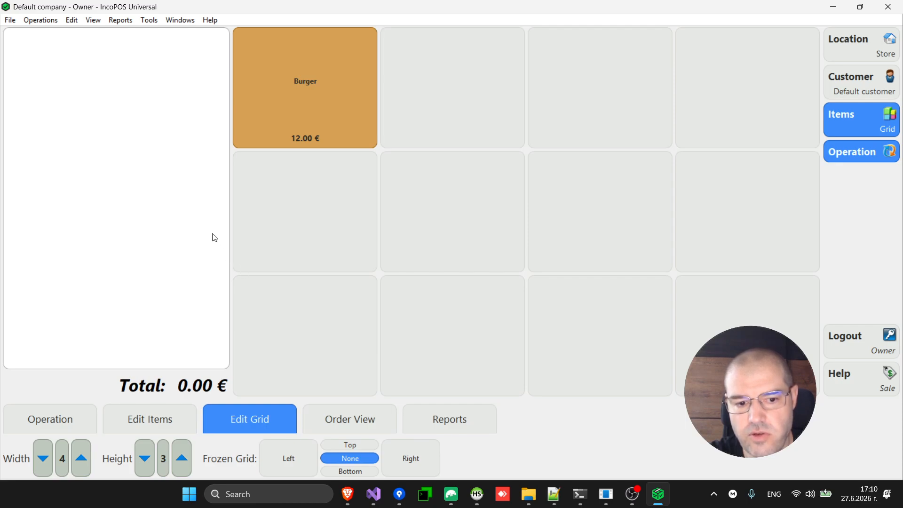
Add an empty group named Drinks to the grid cell below Burger
left_click(133, 422)
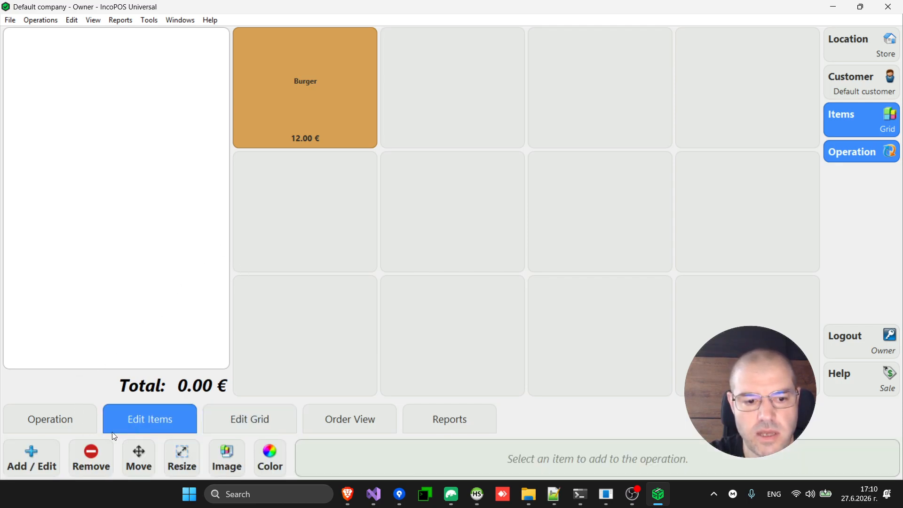
left_click(40, 468)
left_click(350, 214)
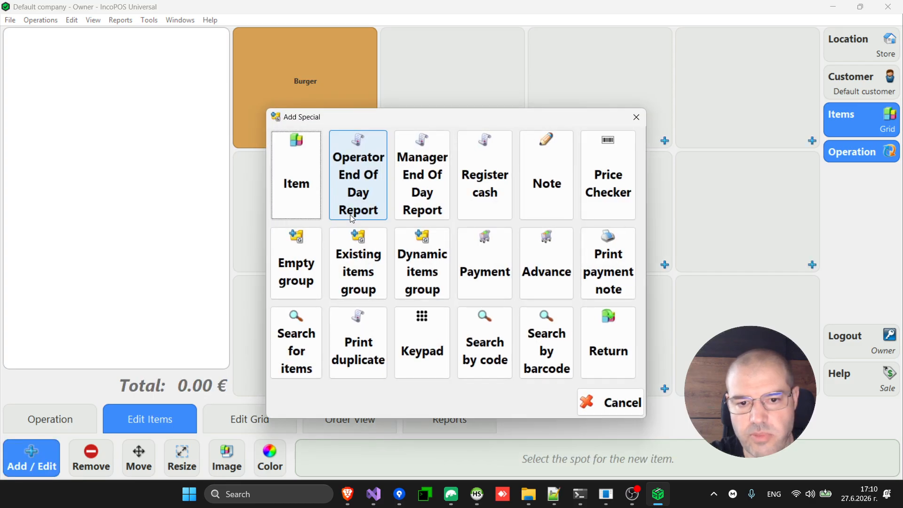
left_click(303, 267)
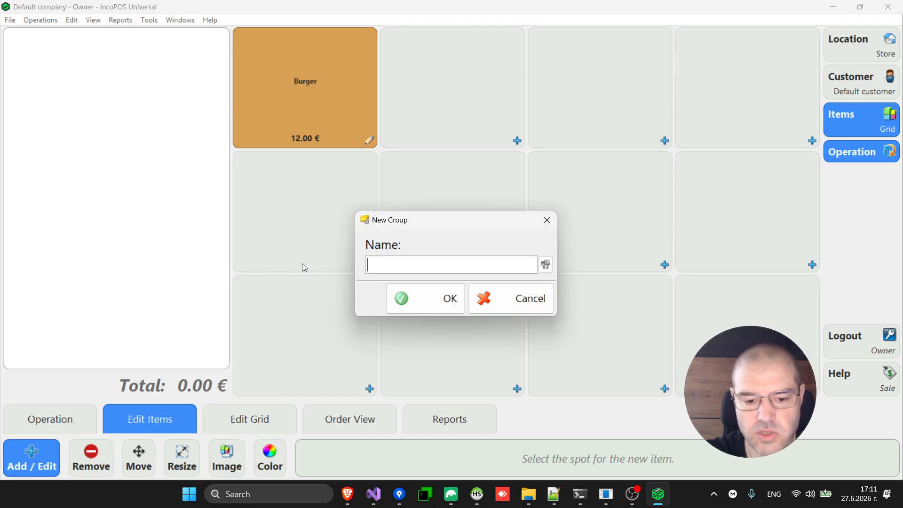
type("Drinks")
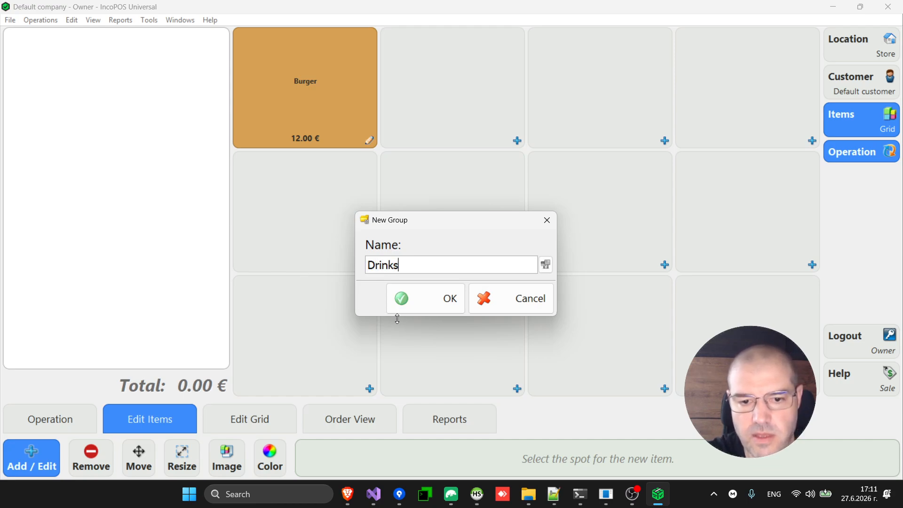
left_click(431, 306)
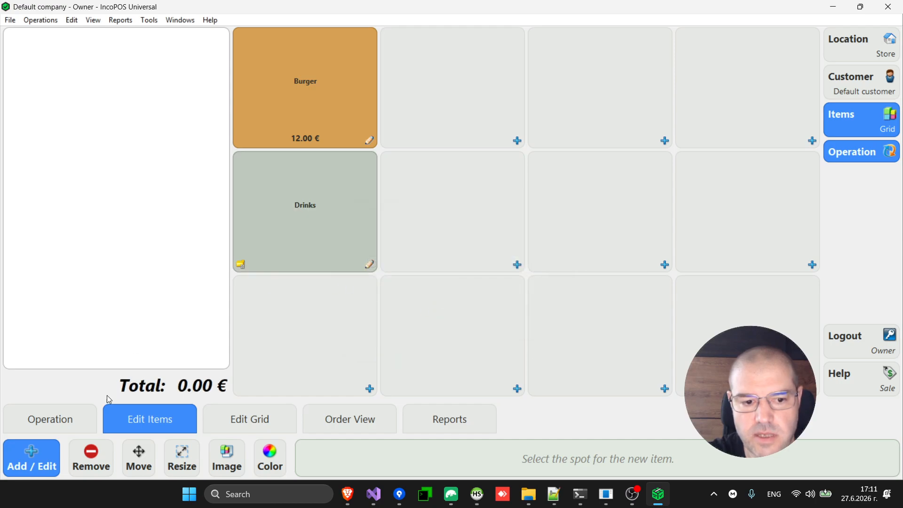
Look inside the Drinks group and return to the main grid
left_click(32, 468)
left_click(312, 220)
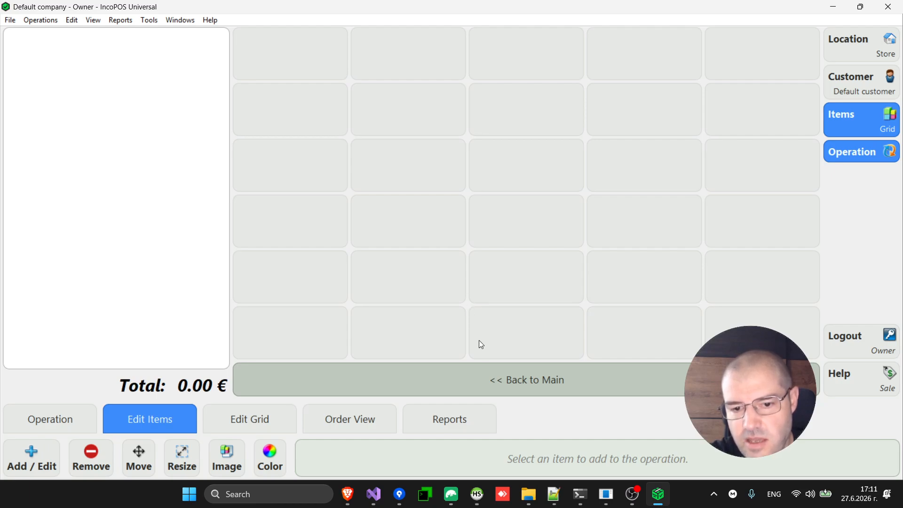
left_click(504, 389)
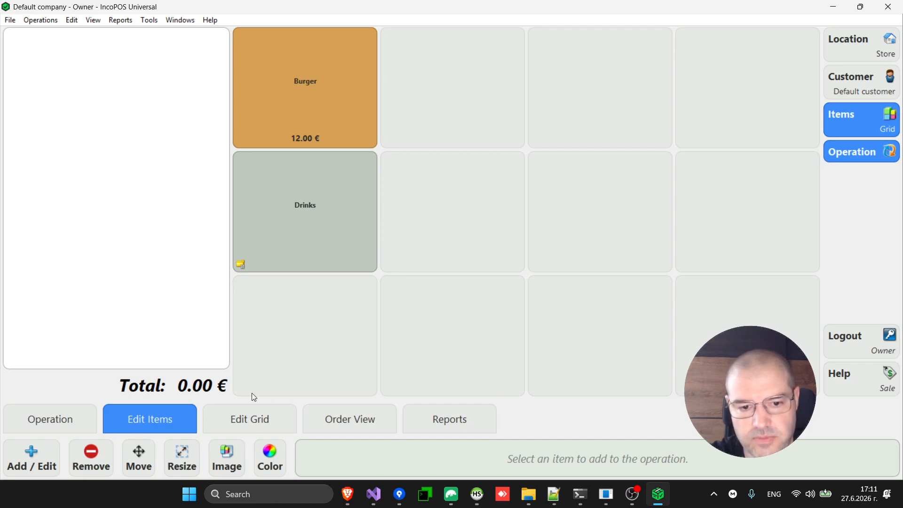
Set the width of the order view to 396
left_click(258, 420)
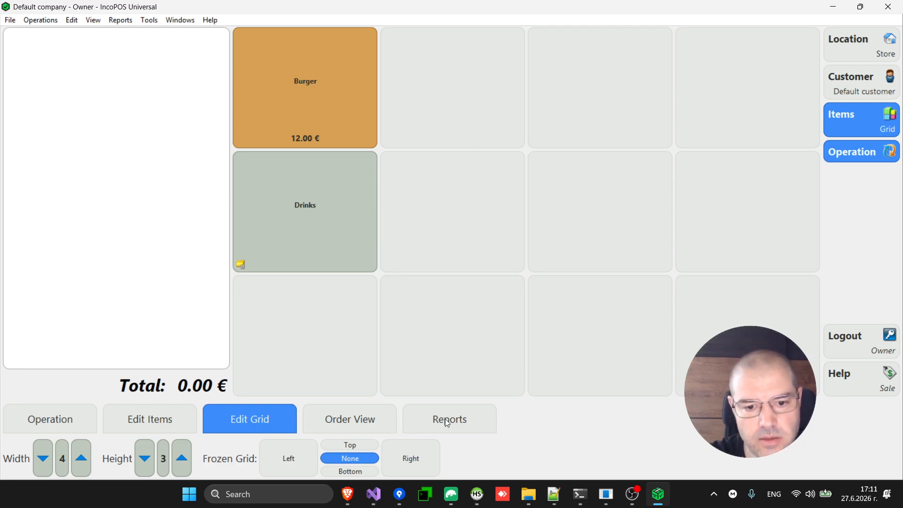
left_click(363, 426)
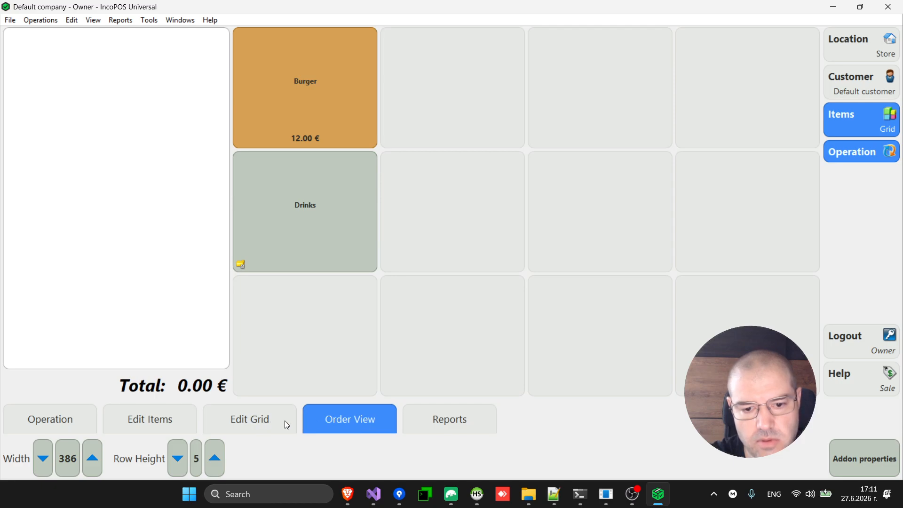
left_click(92, 458)
left_click(93, 459)
left_click(93, 458)
left_click(93, 459)
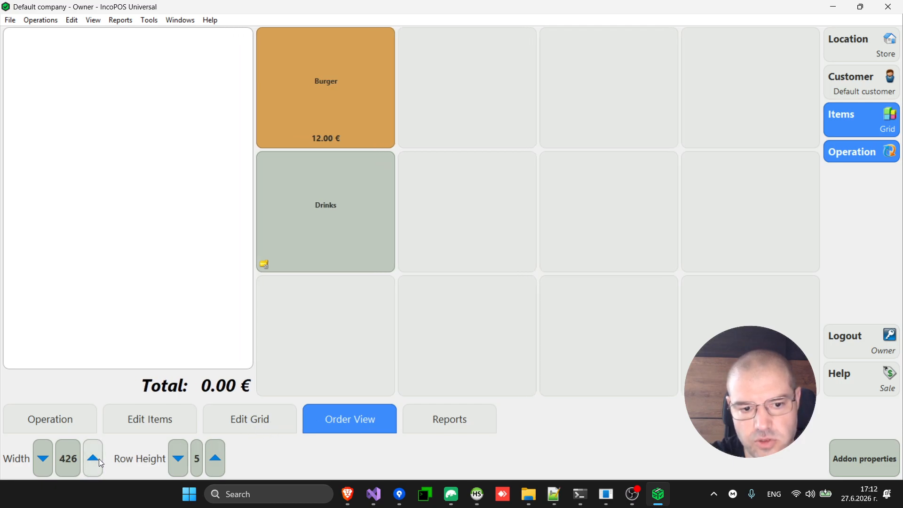
left_click(93, 459)
left_click(42, 458)
left_click(42, 458)
left_click(42, 459)
left_click(43, 459)
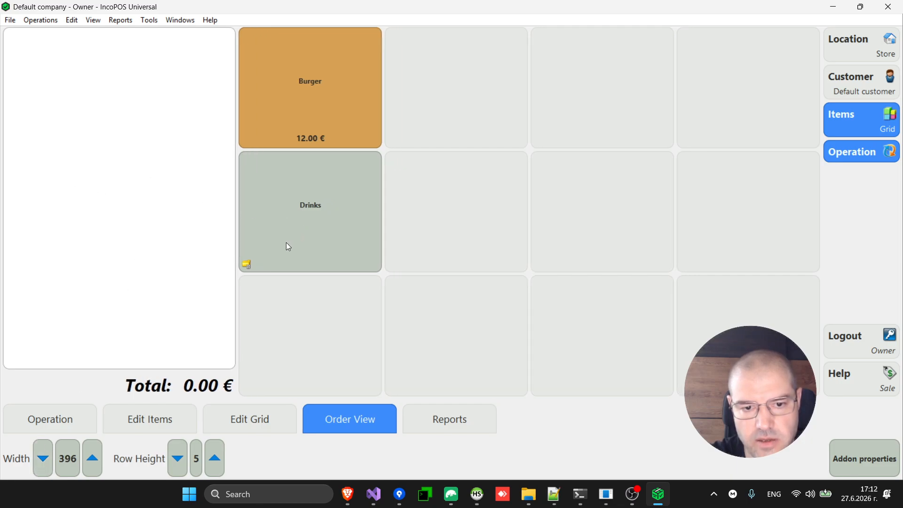
Add two Burgers to the order and try a row height of 3 before returning it to 5
left_click(316, 105)
left_click(316, 105)
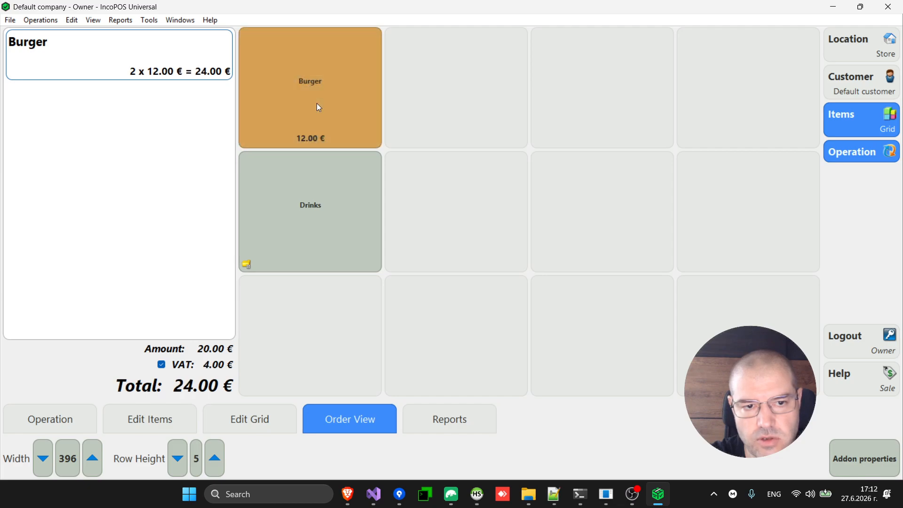
left_click(180, 462)
left_click(180, 462)
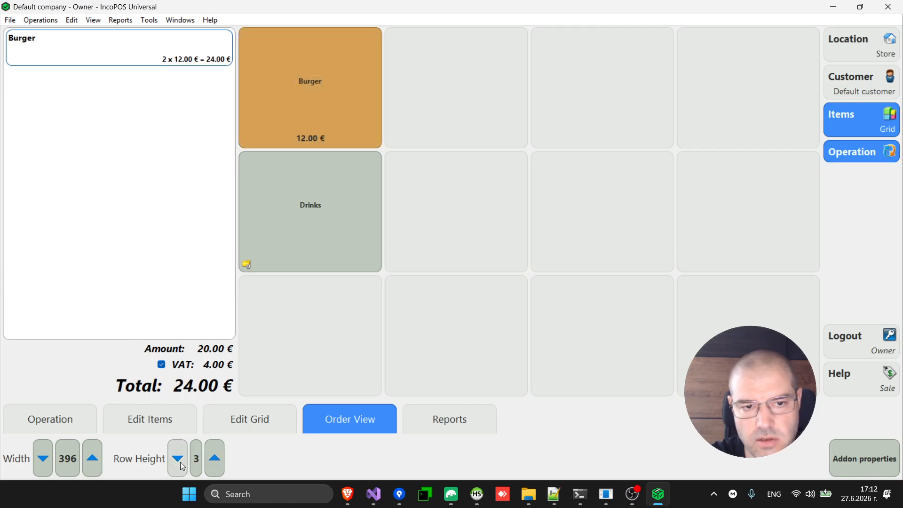
left_click(215, 464)
left_click(216, 464)
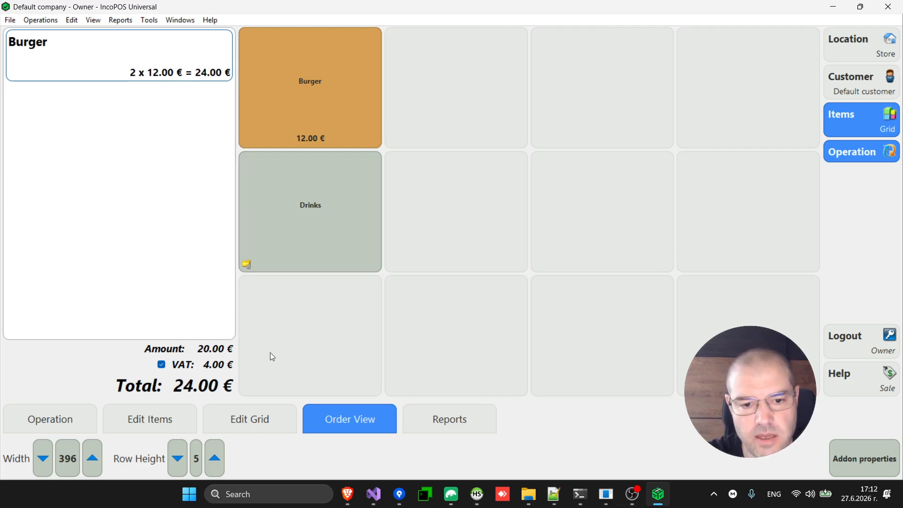
Finish the sale, declining to print a stock receipt and turning off that question for future sales
left_click(459, 428)
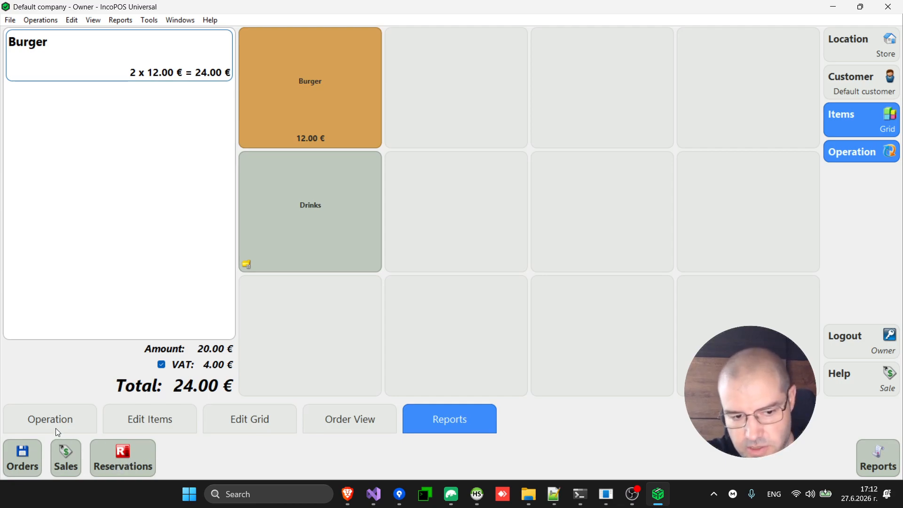
left_click(67, 420)
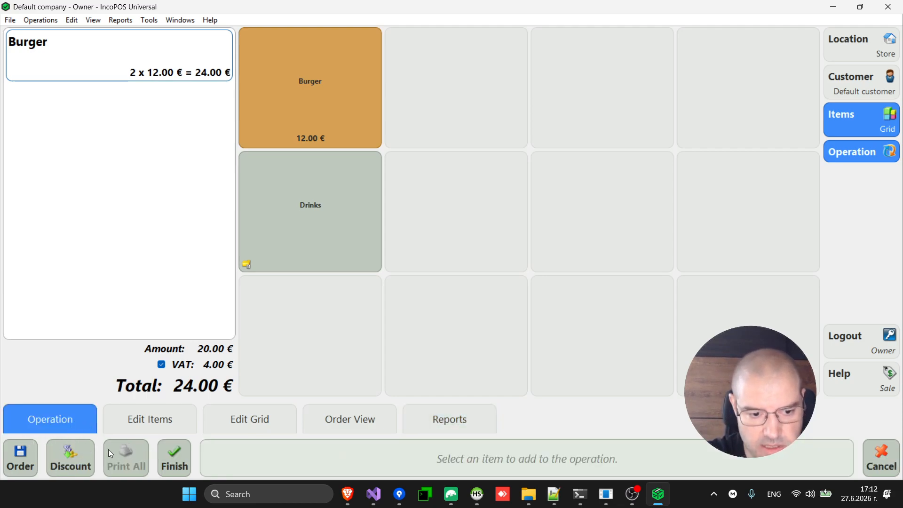
left_click(179, 463)
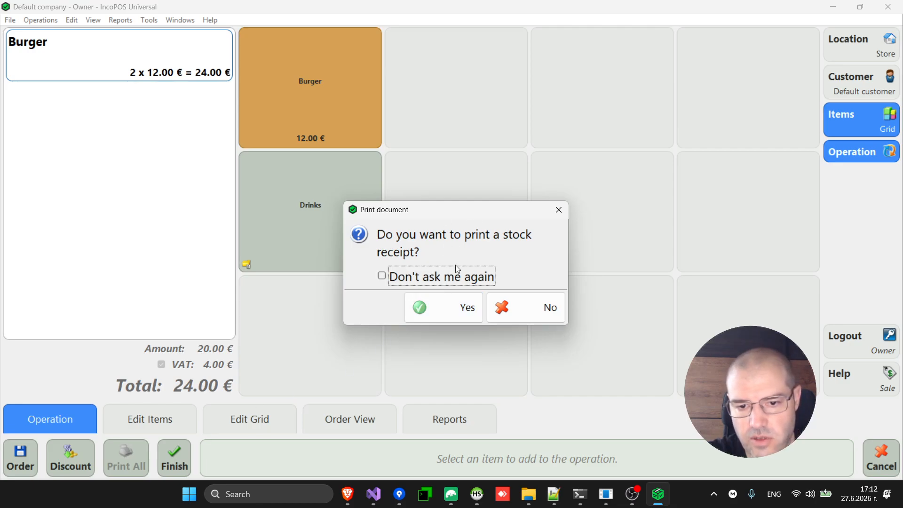
left_click(421, 277)
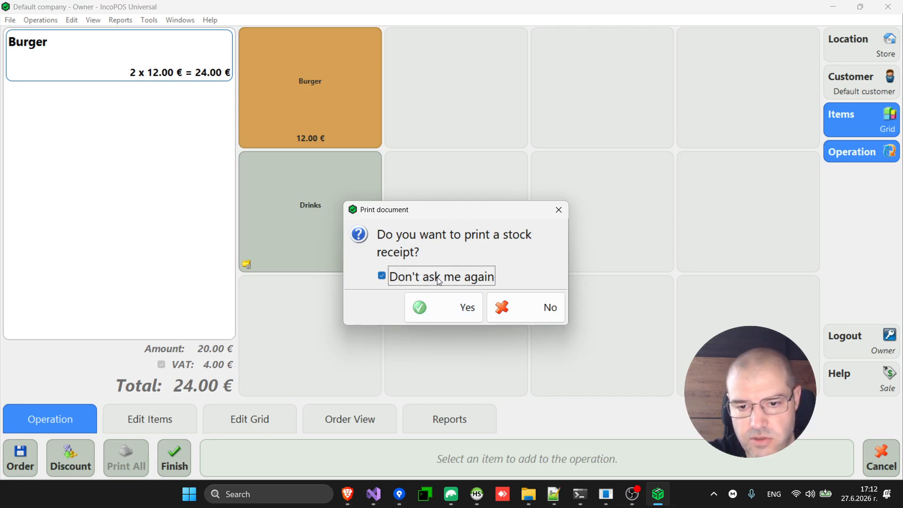
left_click(535, 310)
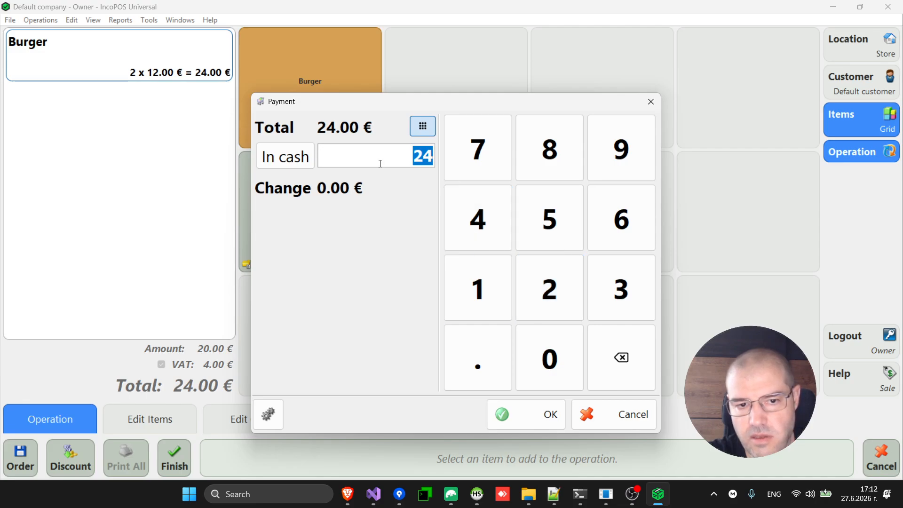
Pay the full 24 € by card and complete the payment
left_click(300, 161)
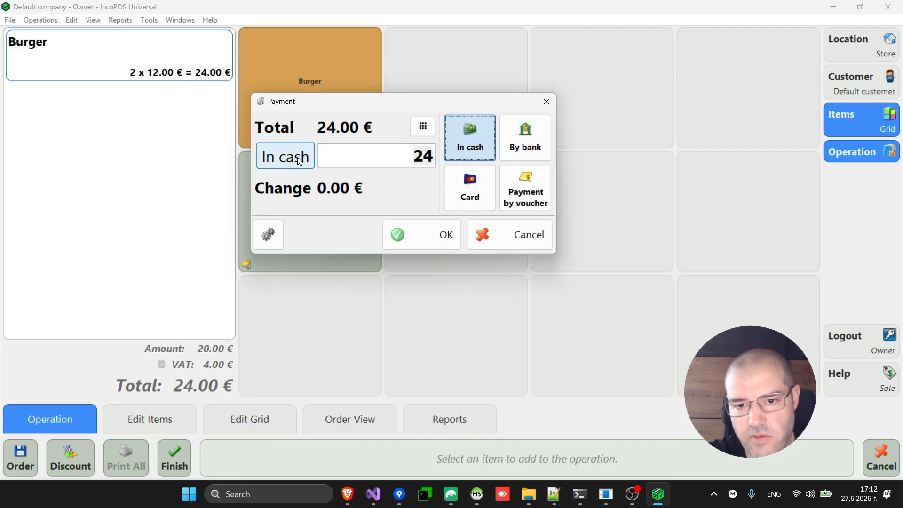
left_click(481, 193)
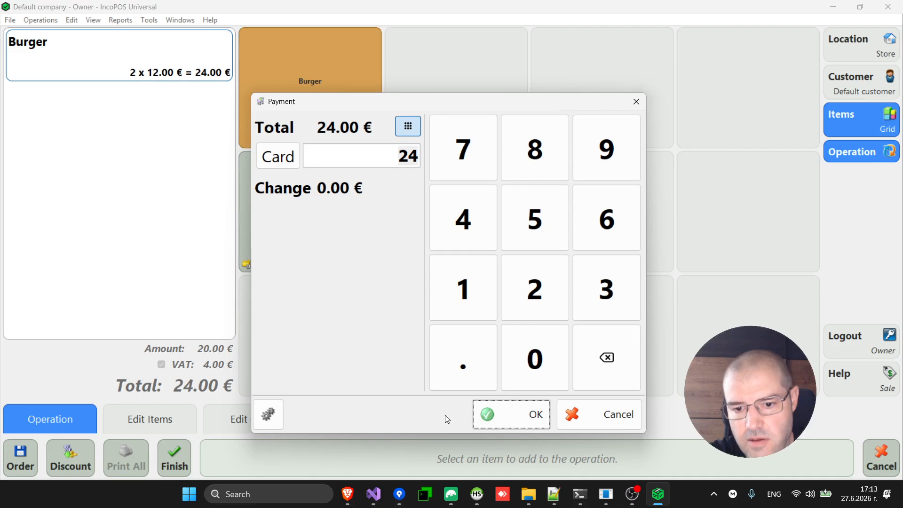
left_click(533, 416)
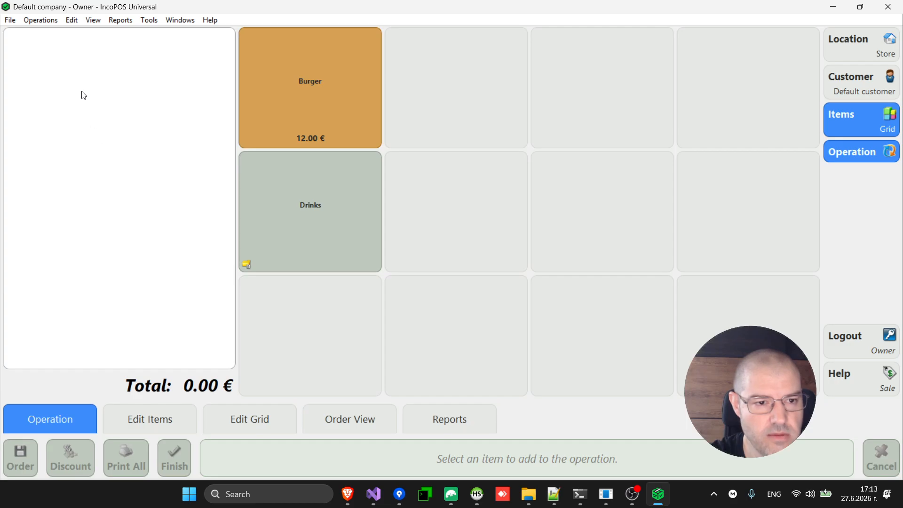
Leave the sale screen and set the client screen to show on the first available other monitor
key("Escape")
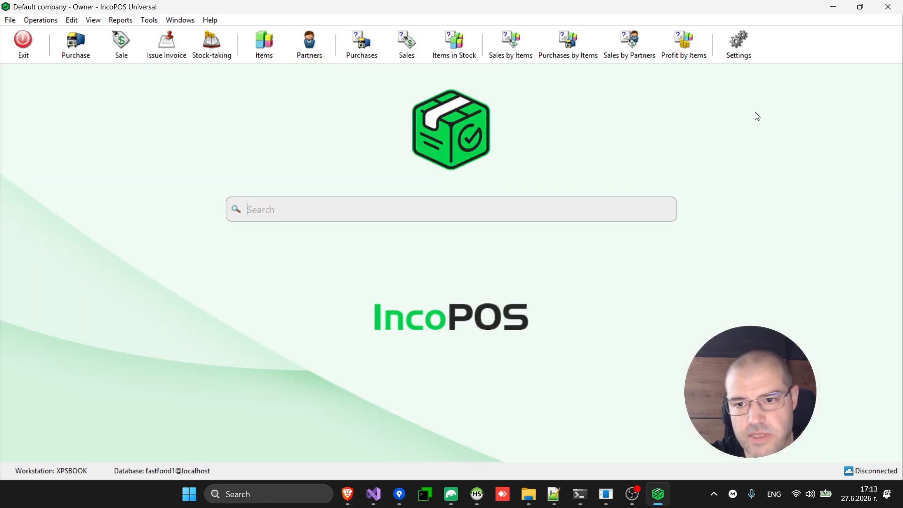
left_click(746, 50)
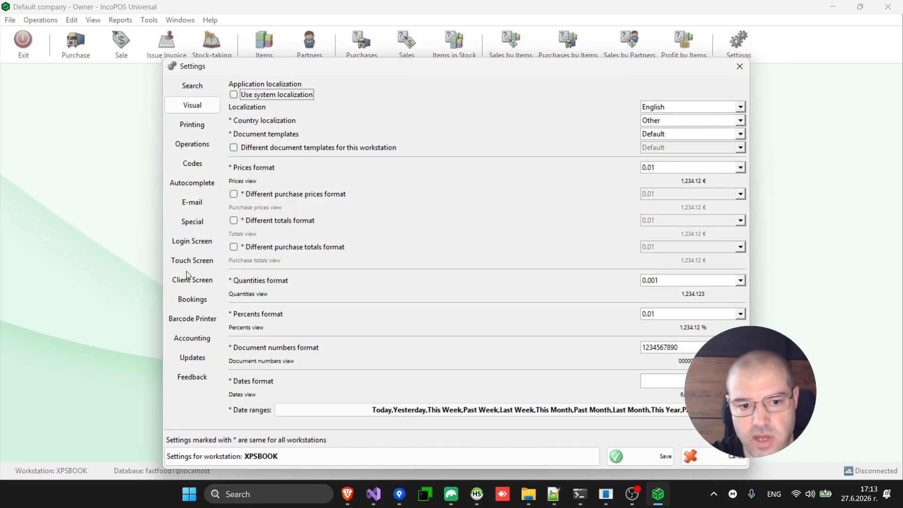
left_click(191, 281)
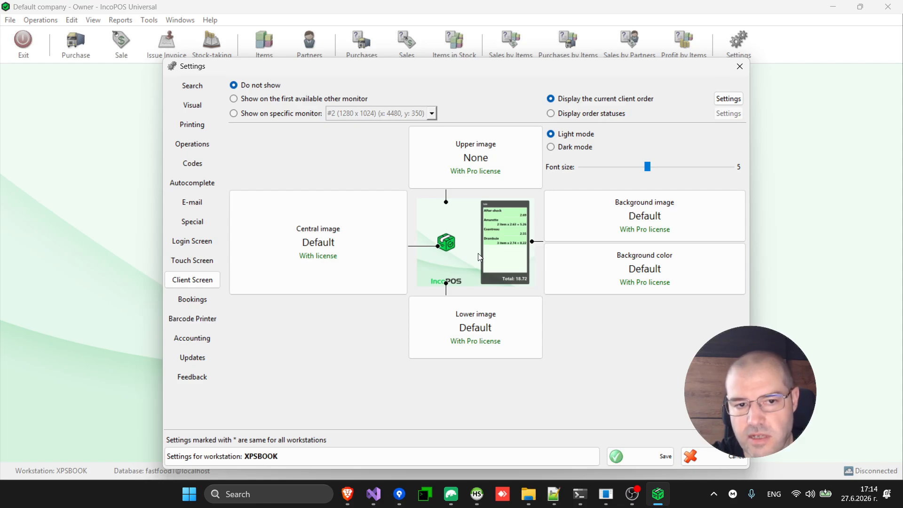
left_click(283, 100)
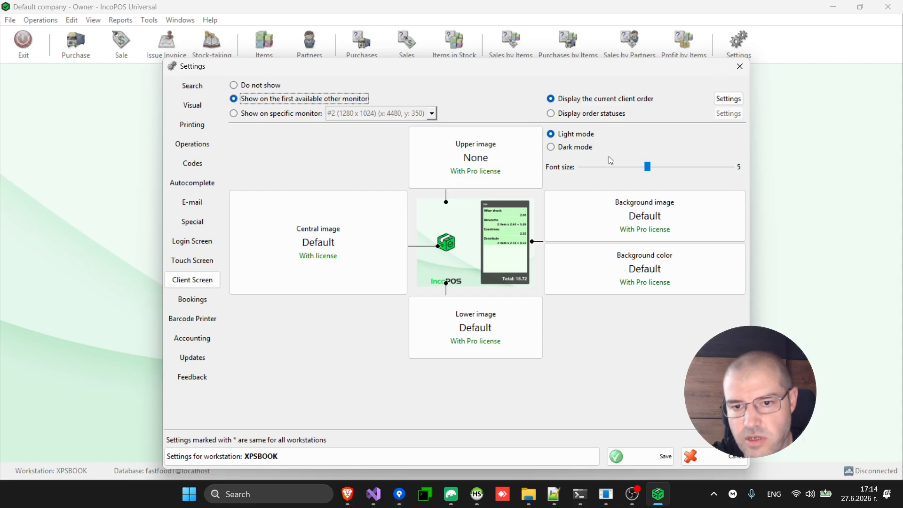
Switch the client screen to dark mode with font size 6 and save the settings
left_click(570, 150)
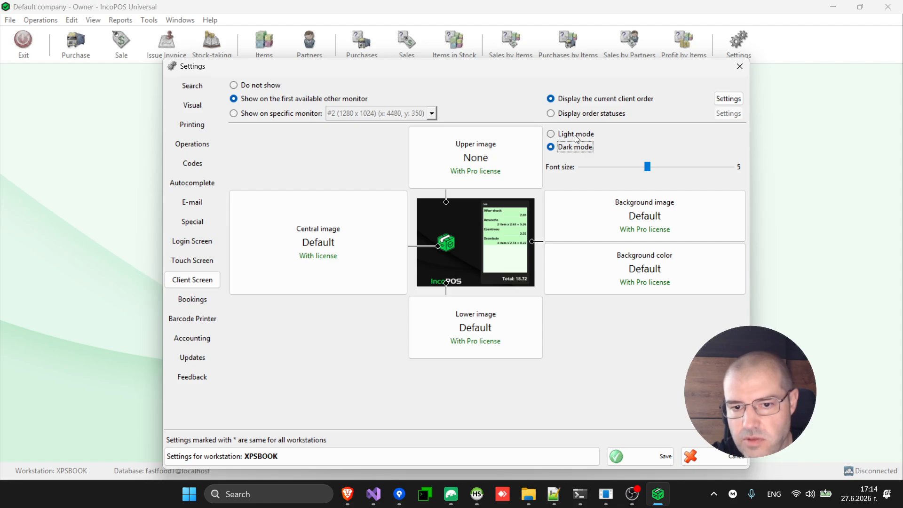
left_click(577, 138)
left_click(575, 150)
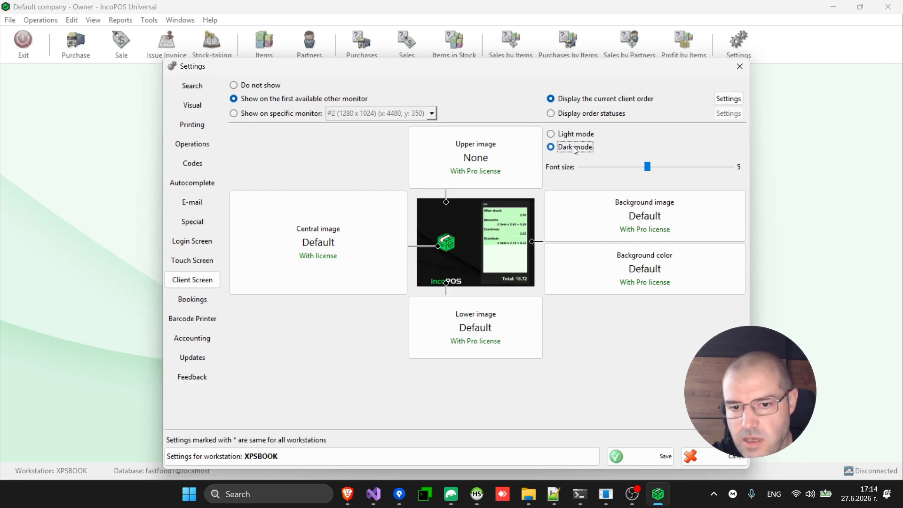
mouse_move(649, 172)
left_mouse_down()
mouse_move(689, 176)
mouse_move(664, 176)
left_mouse_up()
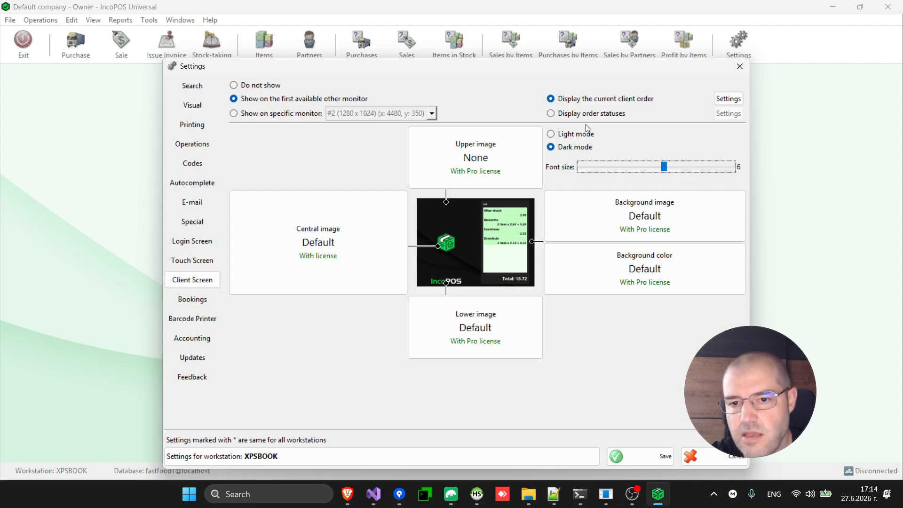
left_click(647, 459)
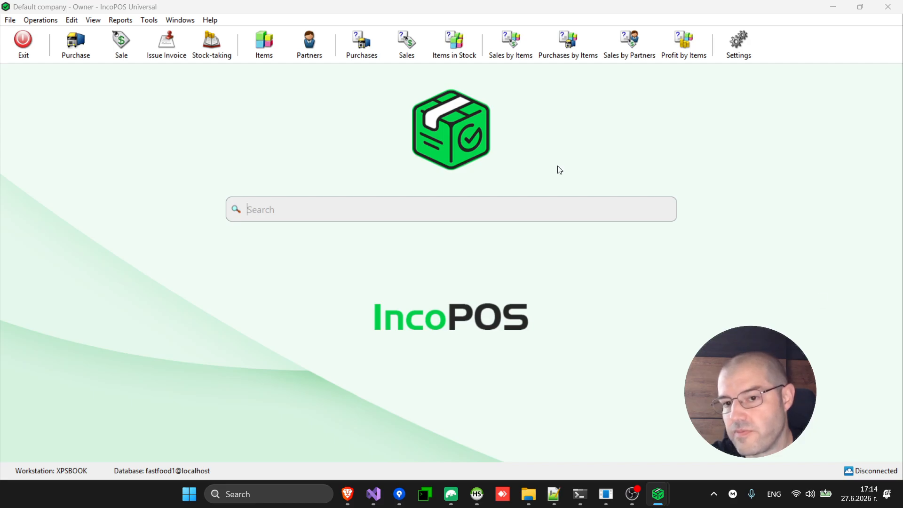
Set the client screen to Do not show in the application settings
left_click(738, 46)
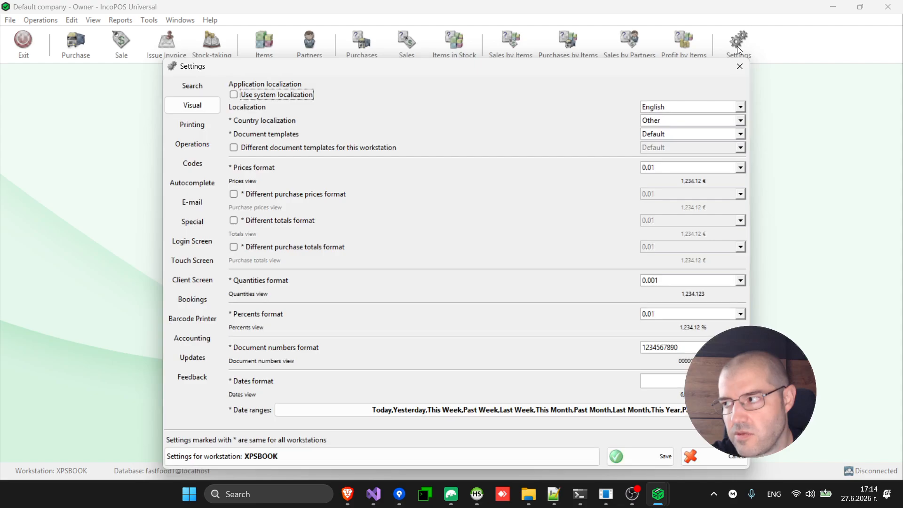
left_click(192, 282)
left_click(264, 87)
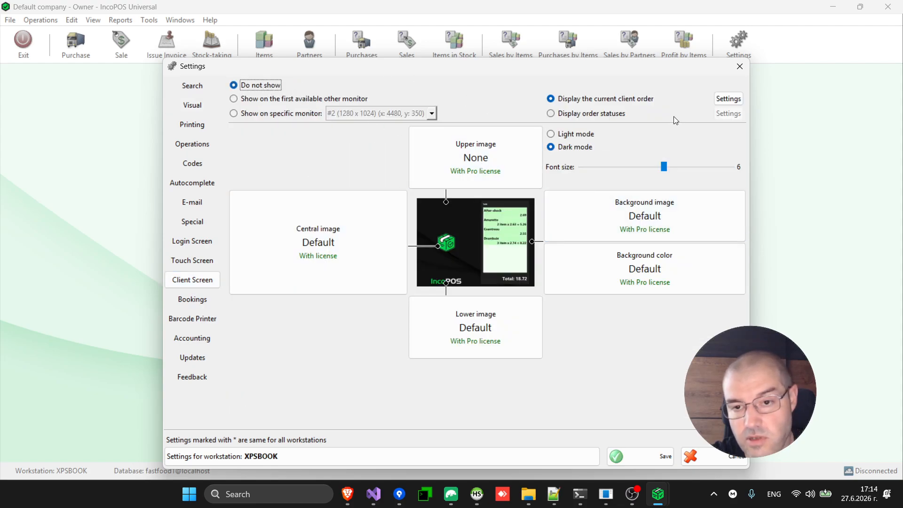
Check the custom message settings of the current client order, then make the client screen display order statuses
left_click(725, 101)
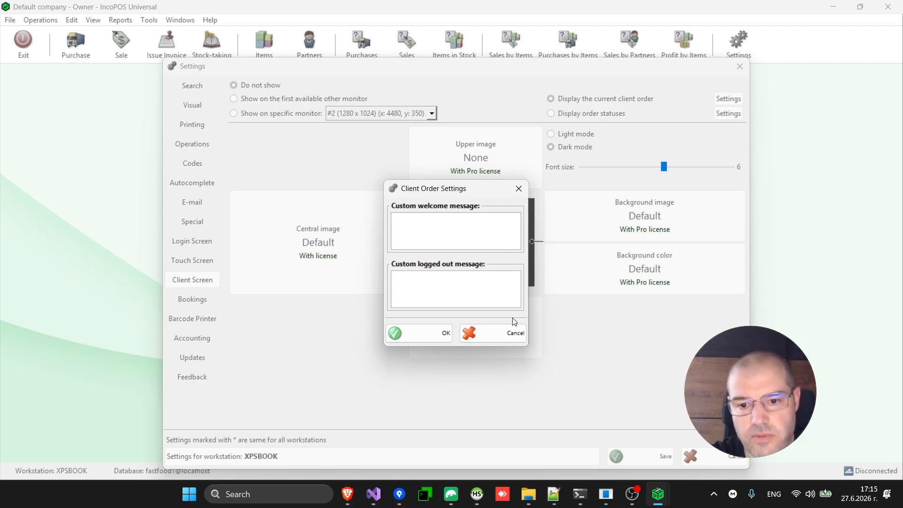
left_click(509, 330)
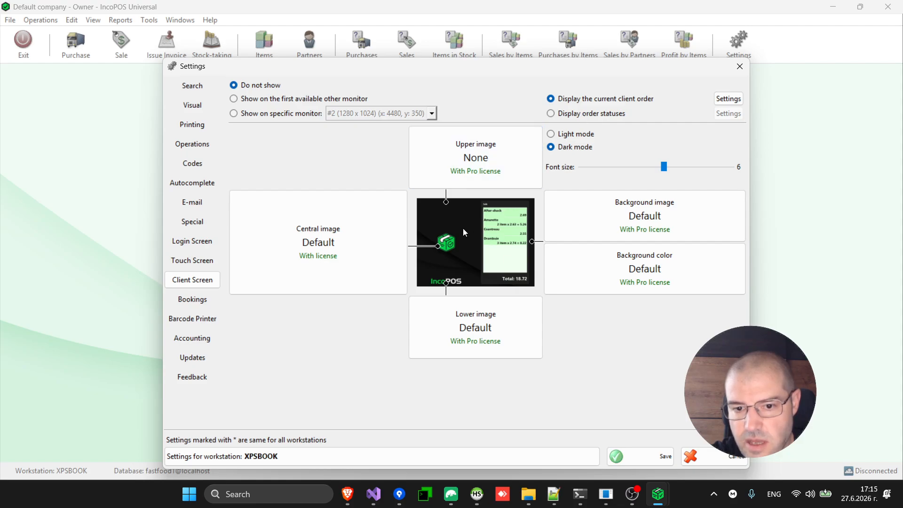
left_click(582, 117)
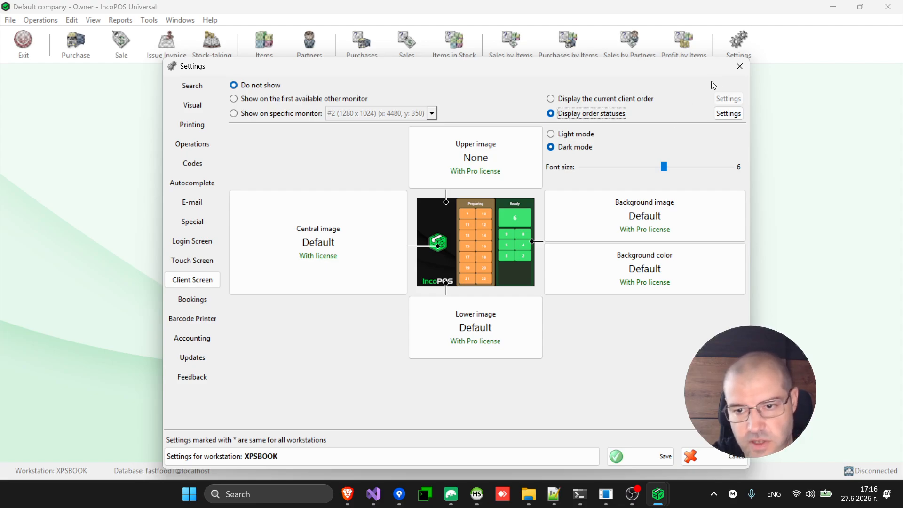
Try enabling finished orders as sales in the order status settings, look at the custom status labels, and cancel
left_click(728, 113)
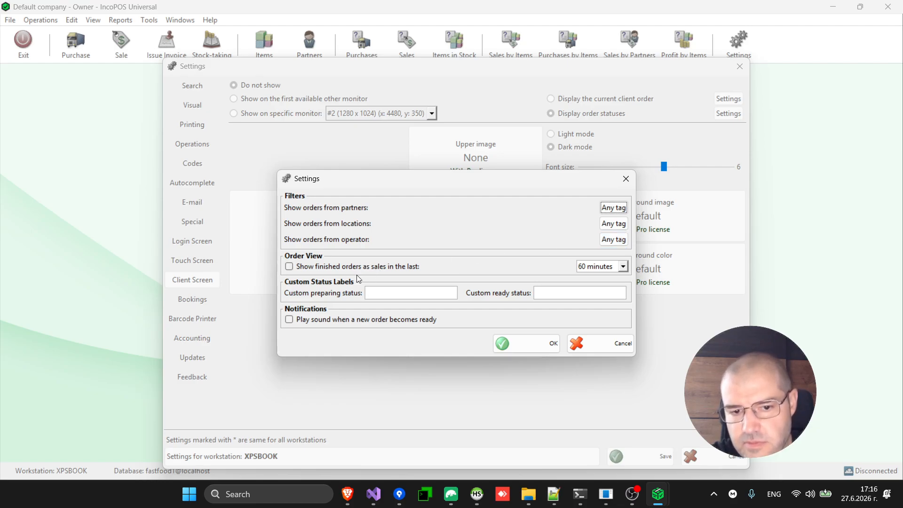
left_click(382, 270)
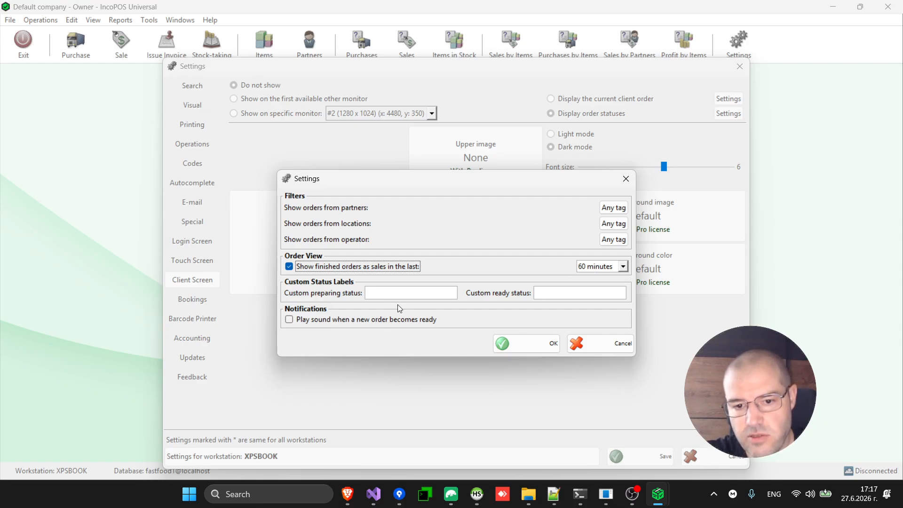
left_click(400, 289)
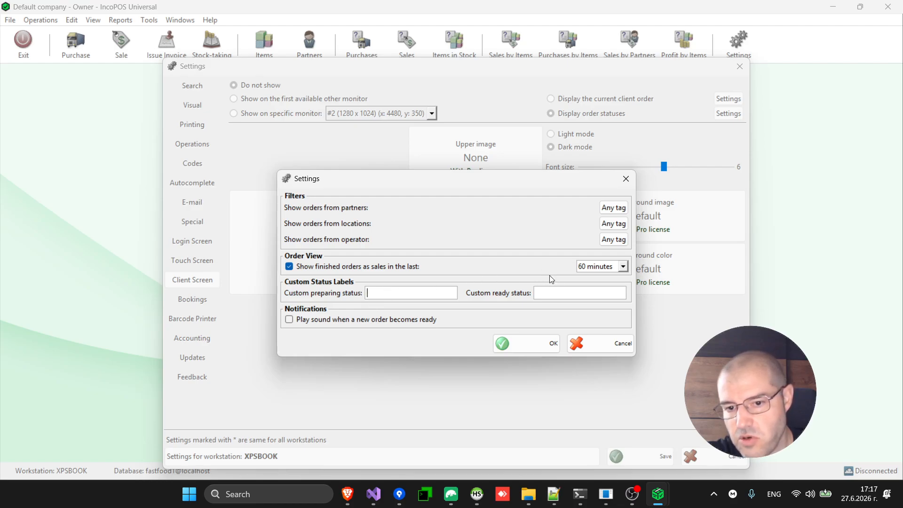
left_click(559, 289)
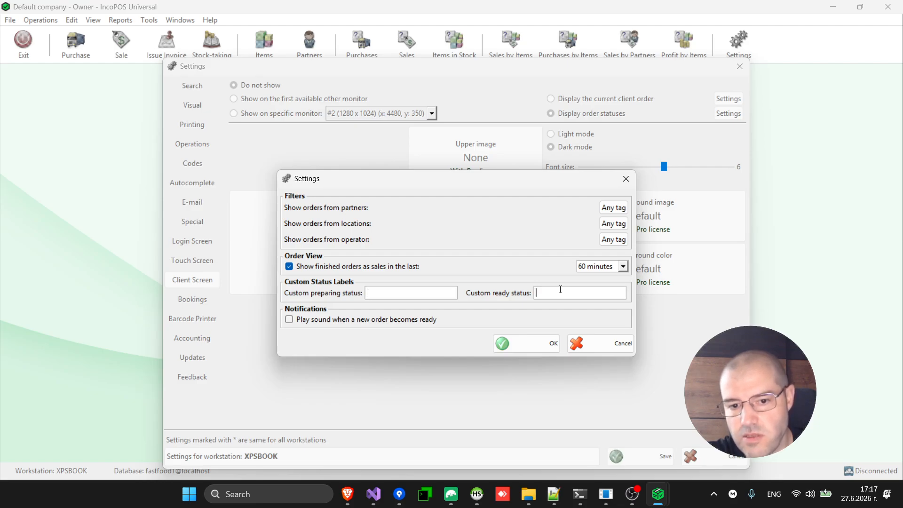
left_click(391, 294)
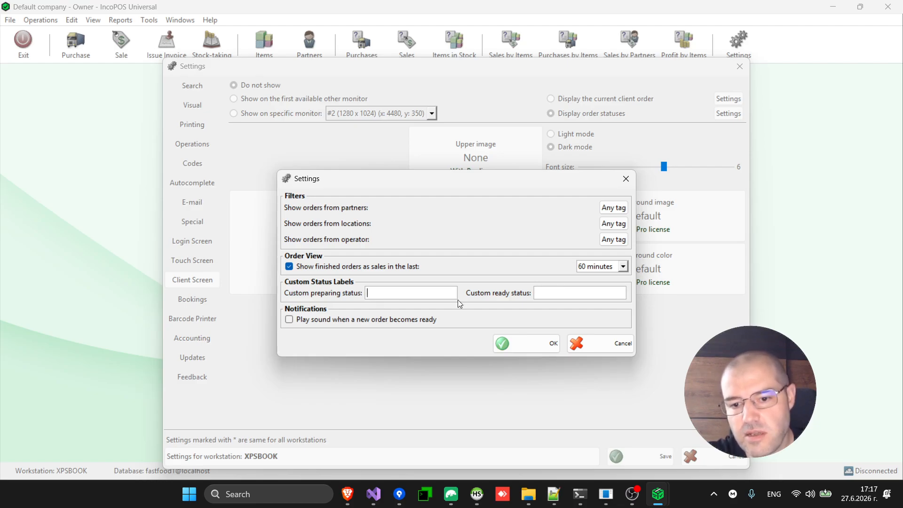
left_click(608, 343)
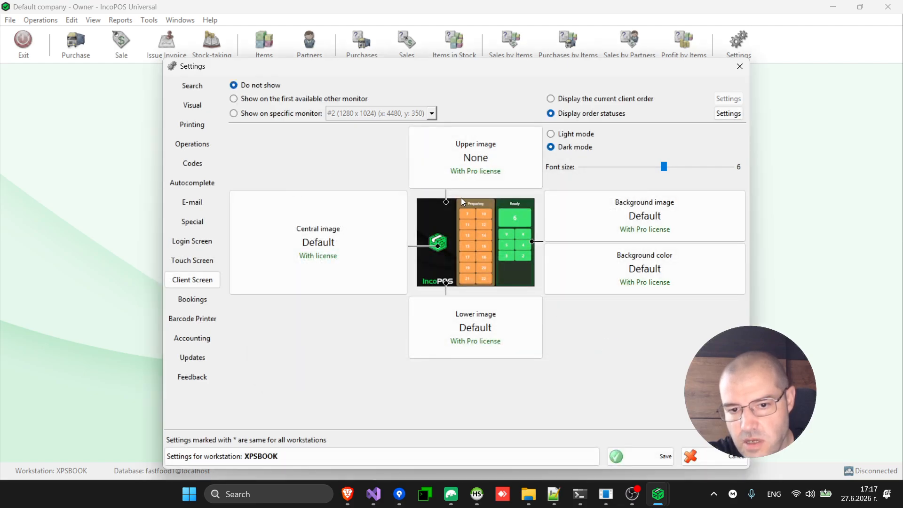
Check the notification options in the order status settings, then save the client screen settings
left_click(728, 114)
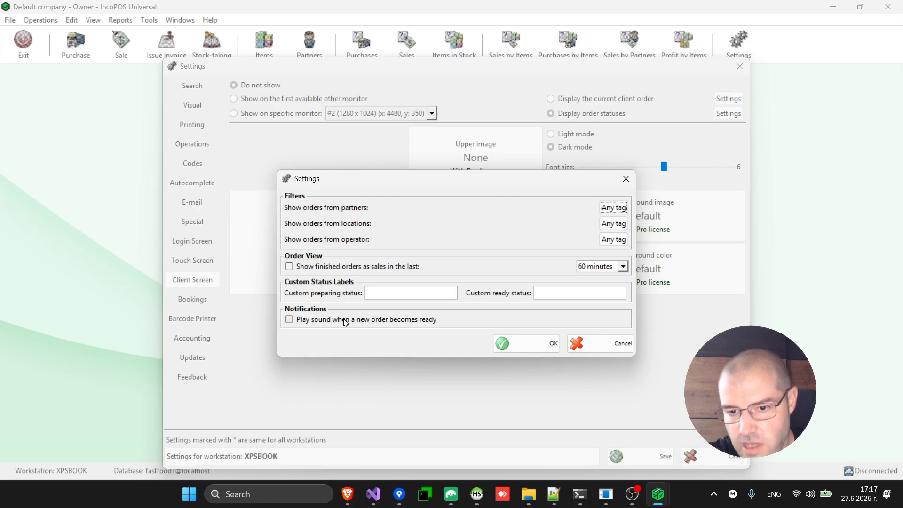
left_click(619, 346)
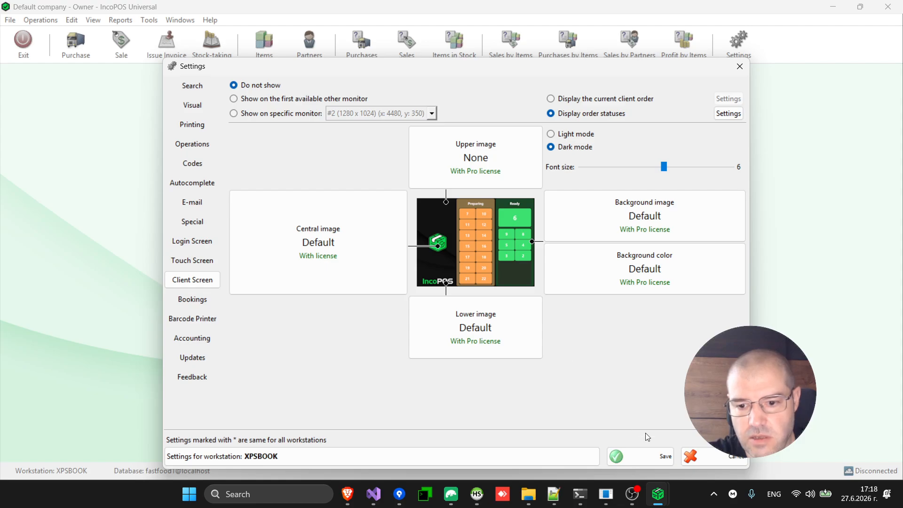
left_click(651, 456)
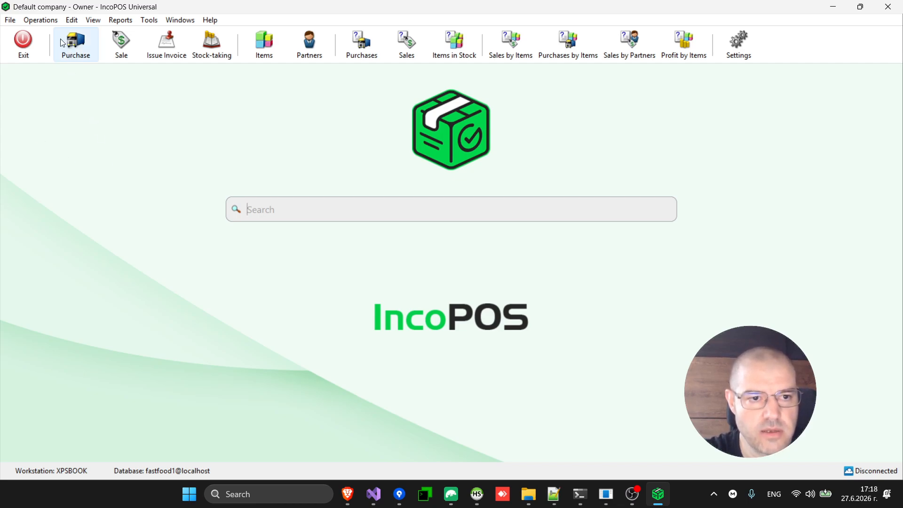
Find the Permissions settings and enable the Kitchen Display permission for the Owner user
left_click(42, 20)
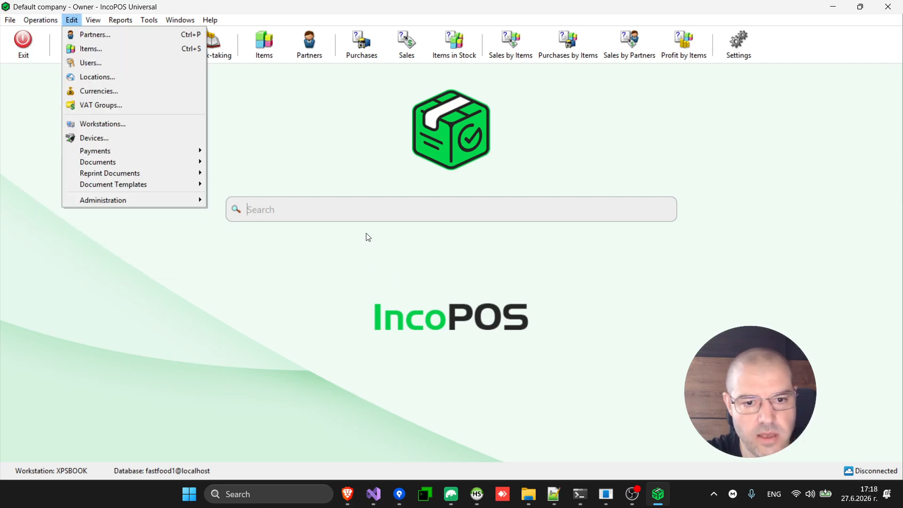
left_click(325, 208)
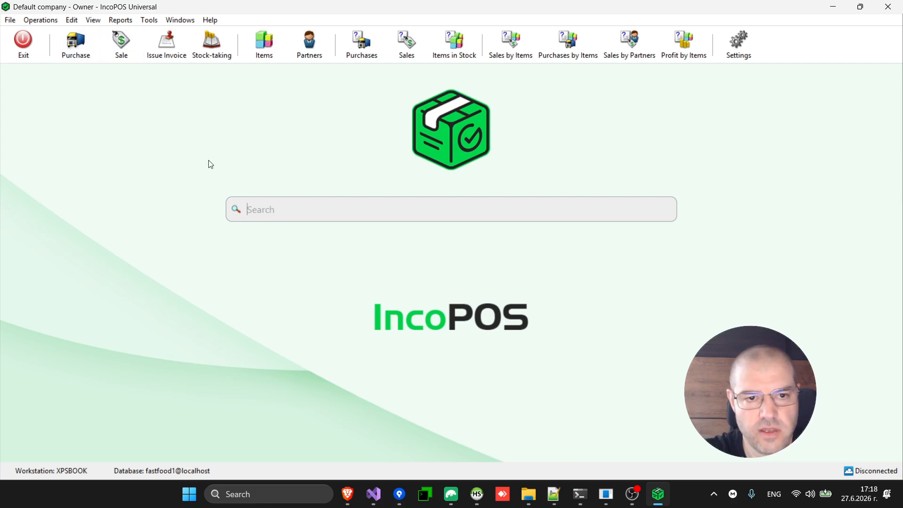
type("per")
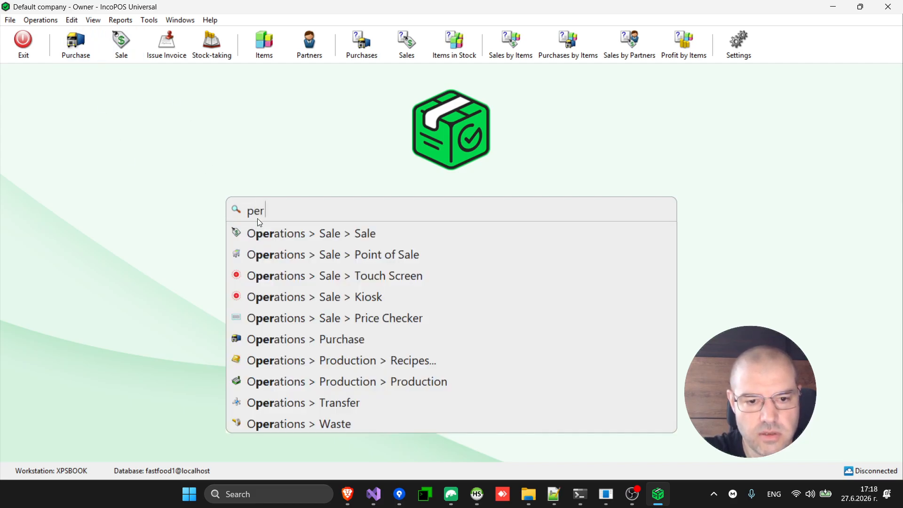
type("mi")
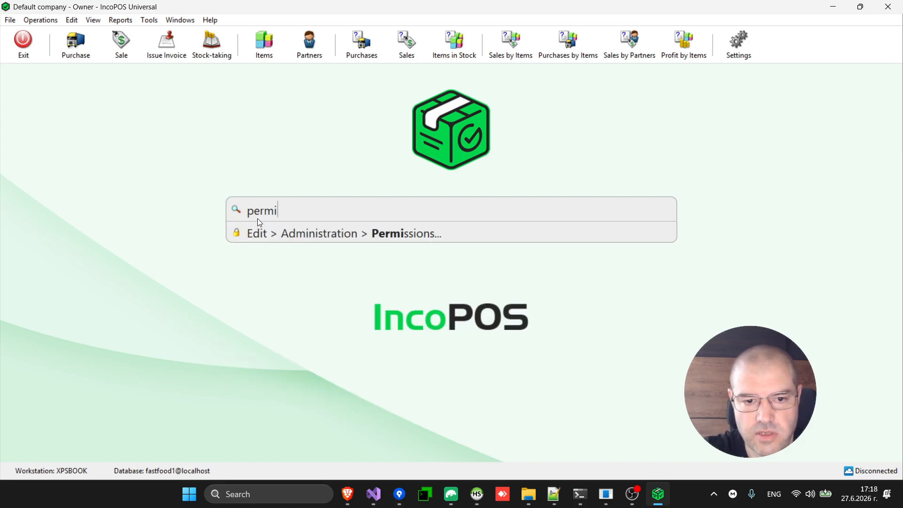
key("Down")
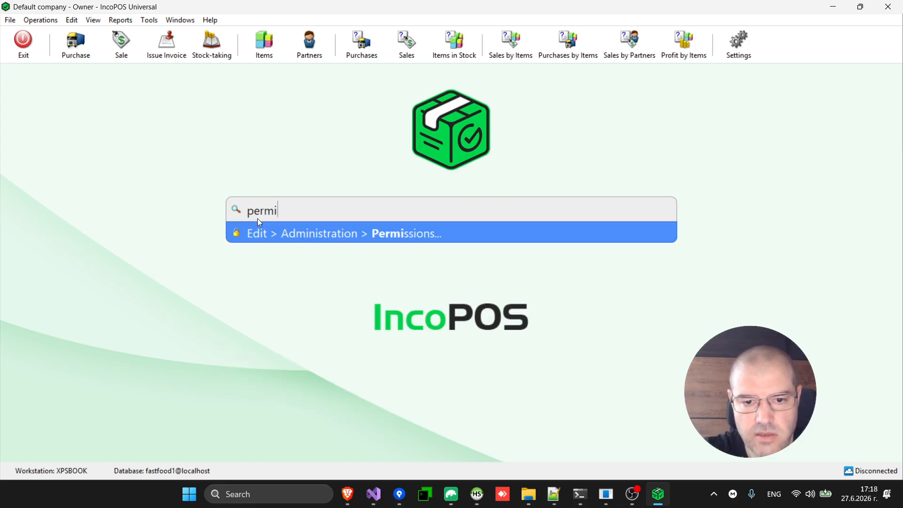
key("Return")
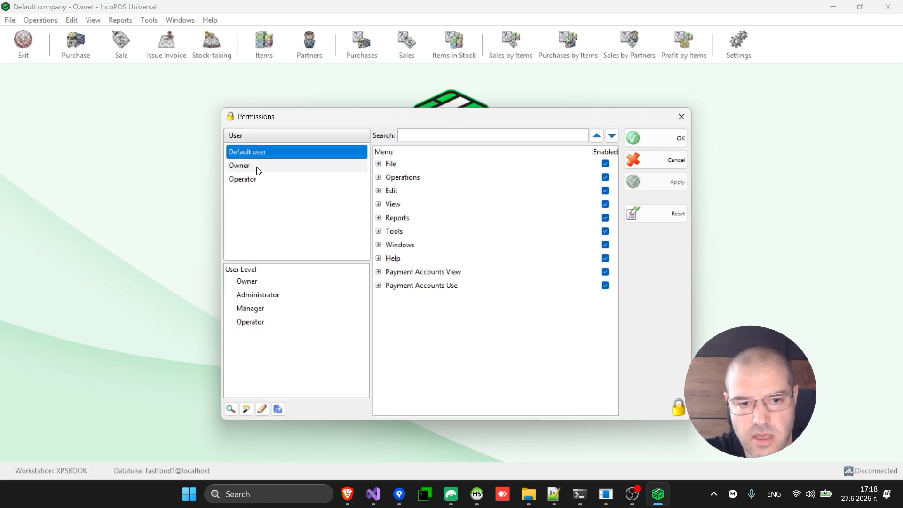
left_click(258, 168)
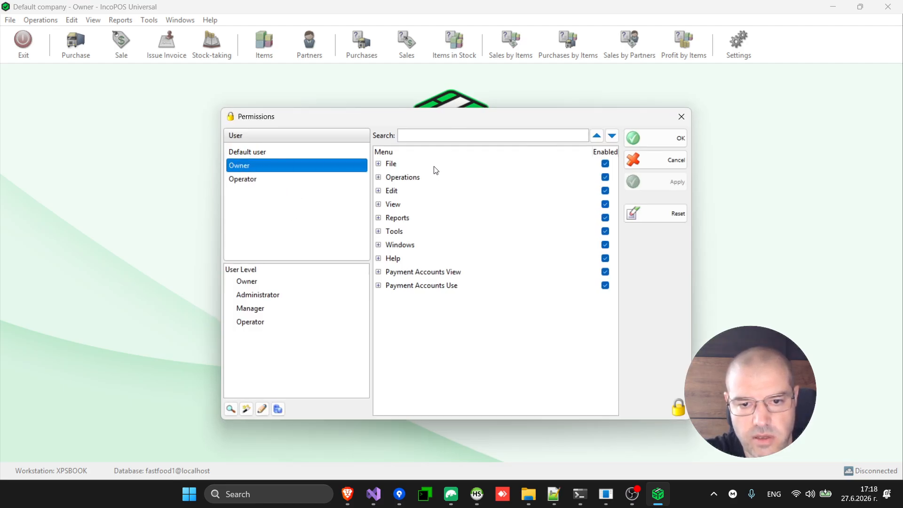
type("kit")
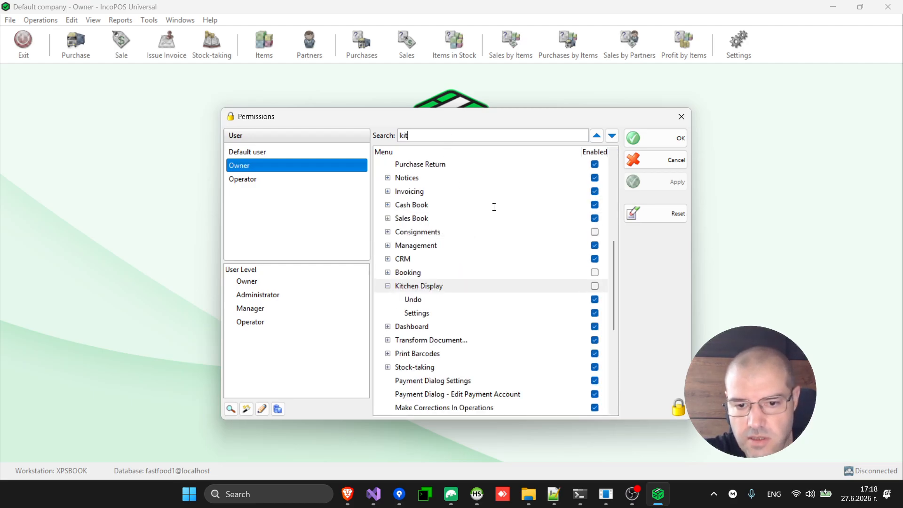
left_click(594, 286)
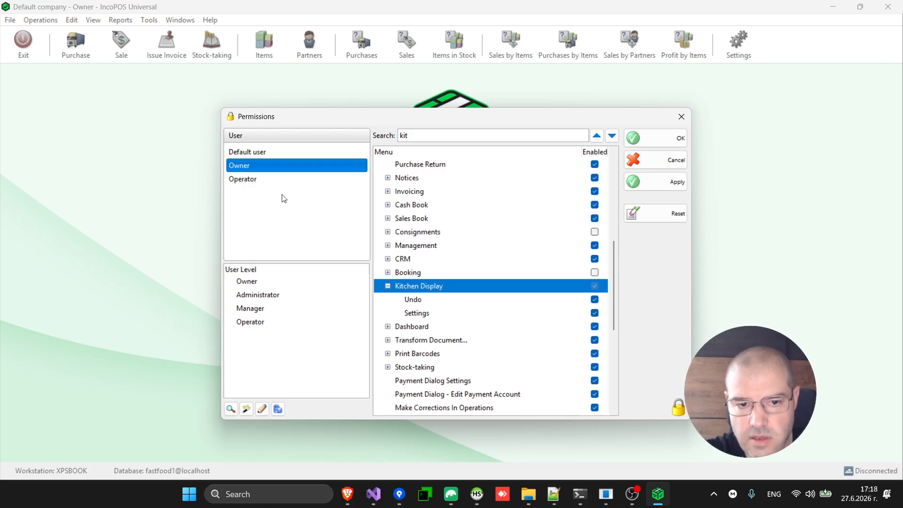
Enable the Kitchen Display permission for the Operator user and confirm the permission changes
left_click(266, 180)
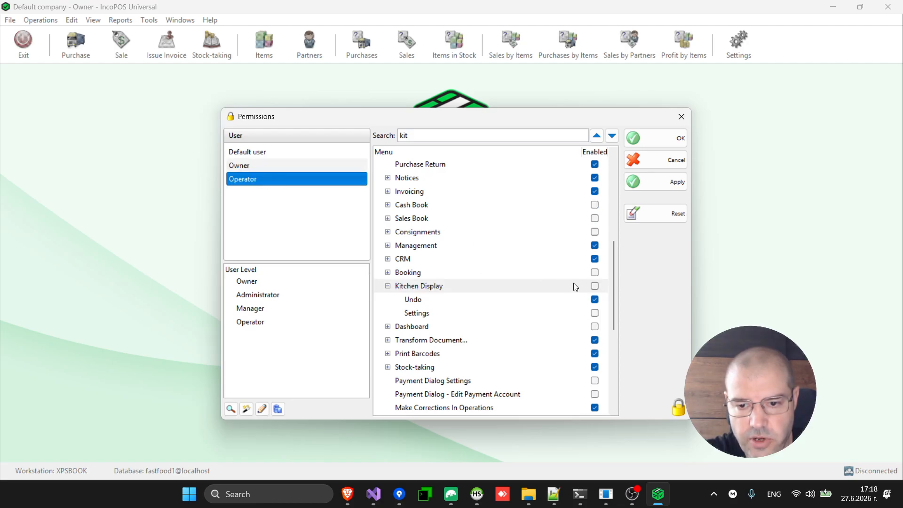
left_click(594, 287)
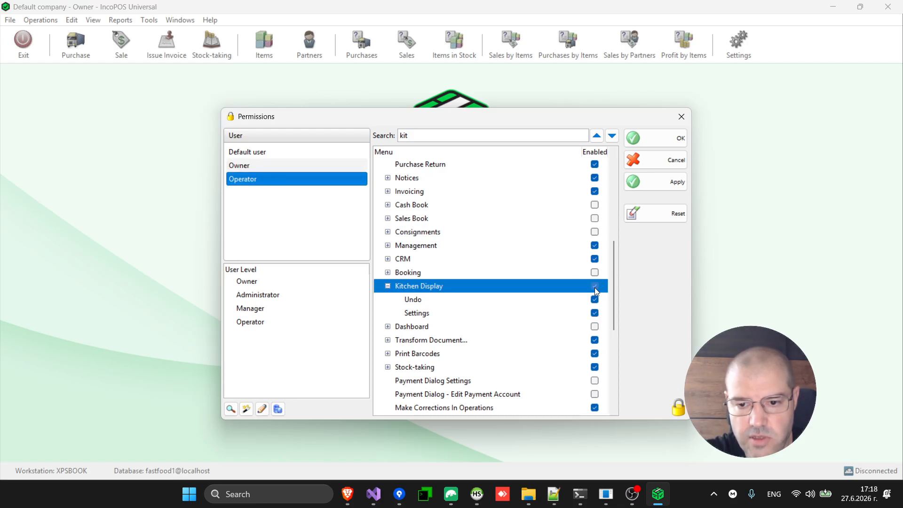
left_click(658, 138)
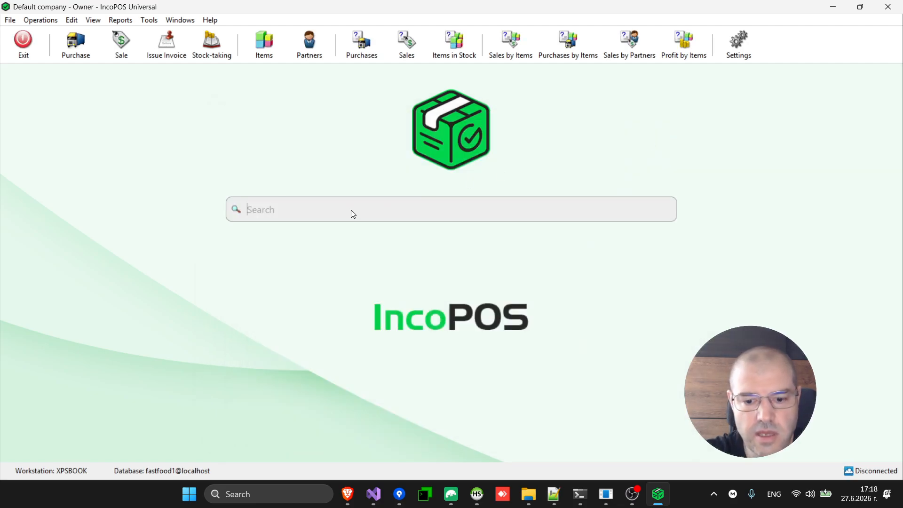
Open the Kitchen Display and bring up its settings to review the default profile's filters, order statuses and order view
type("kit")
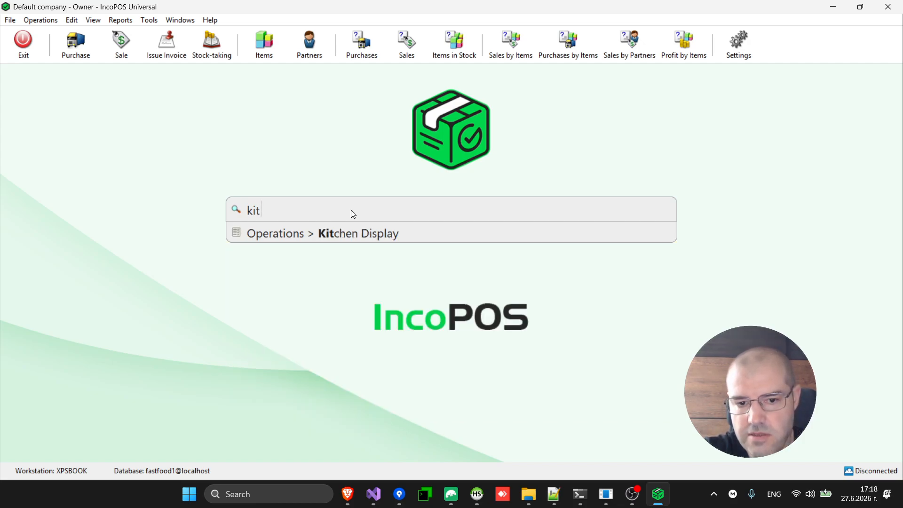
key("Down")
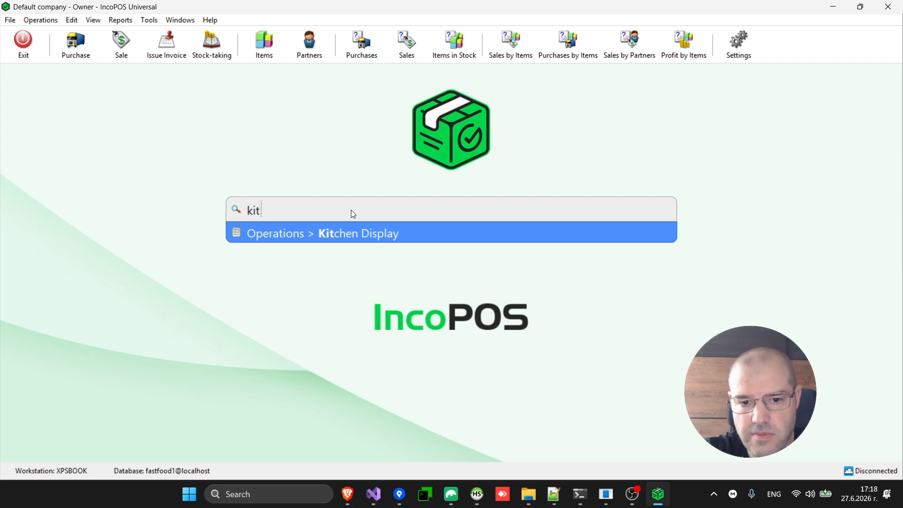
key("Return")
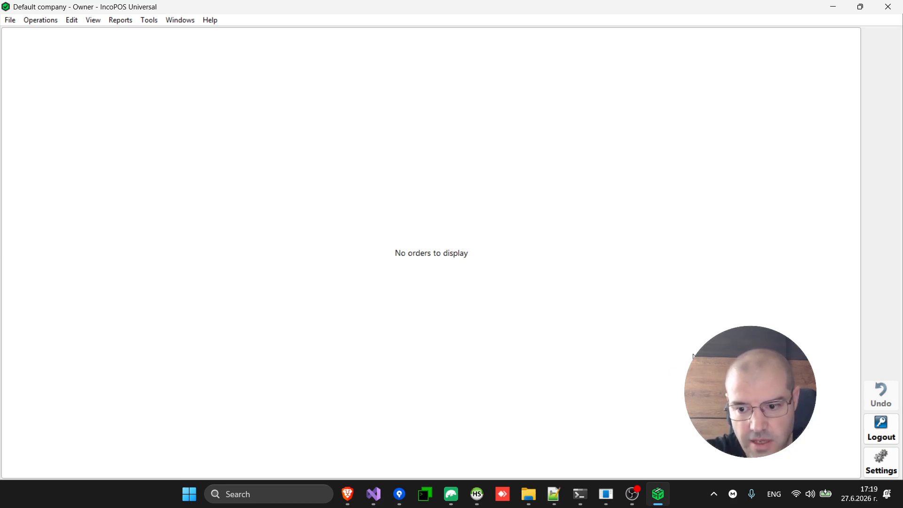
left_click(878, 462)
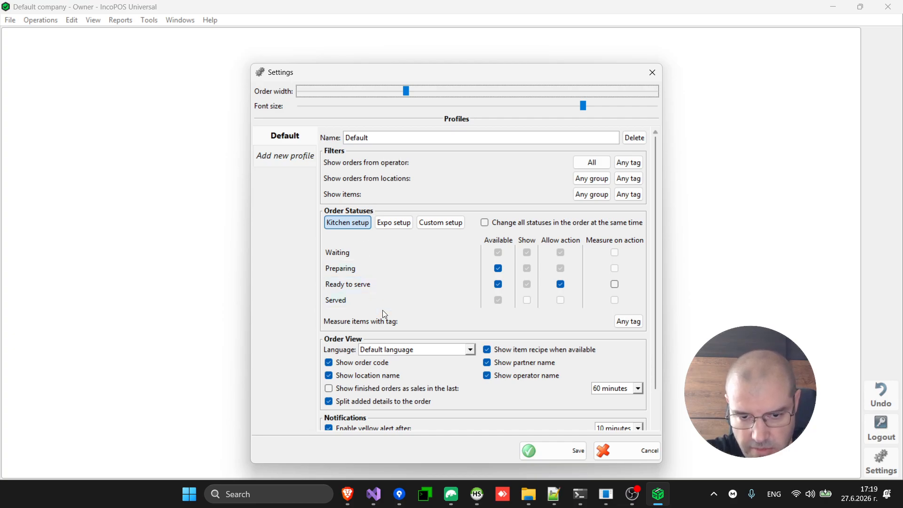
scroll(384, 314, "down", 1)
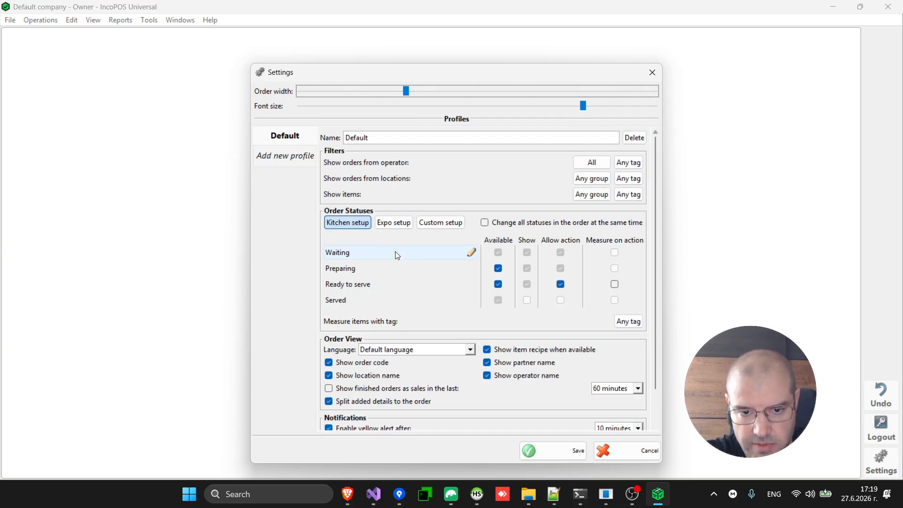
scroll(397, 252, "up", 1)
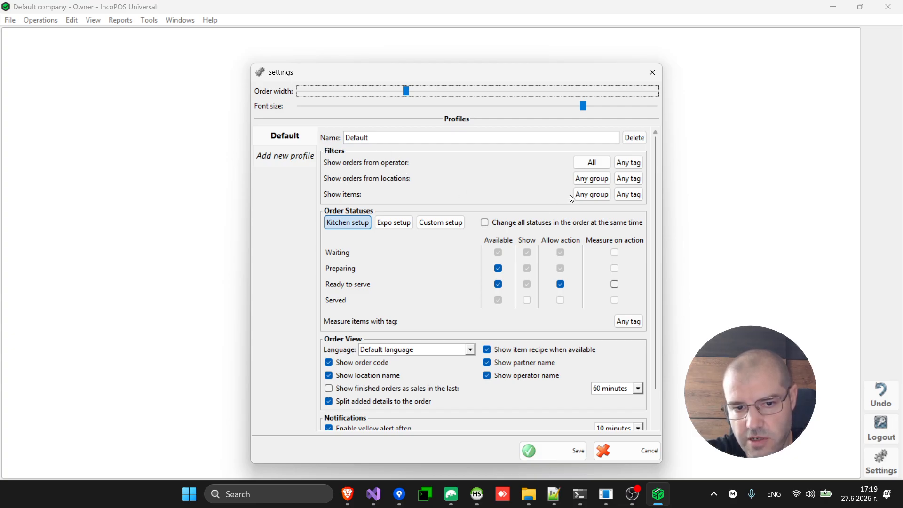
mouse_move(466, 256)
scroll(466, 256, "down", 1)
scroll(466, 256, "up", 1)
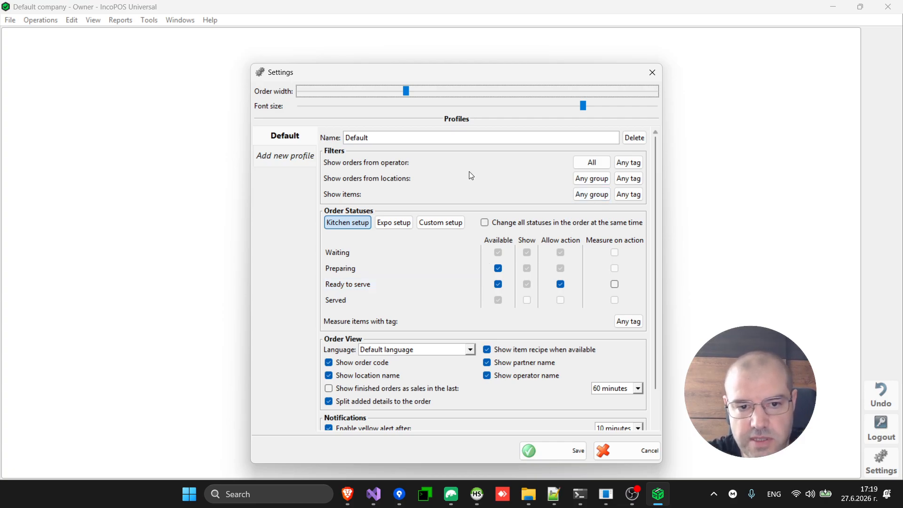
Try adding a new kitchen display profile, then return to the Default profile
left_click(298, 155)
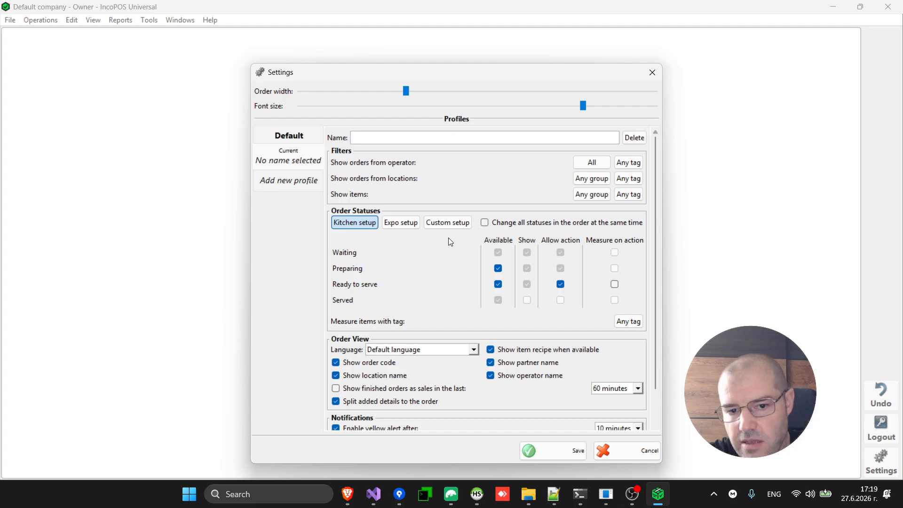
left_click(296, 142)
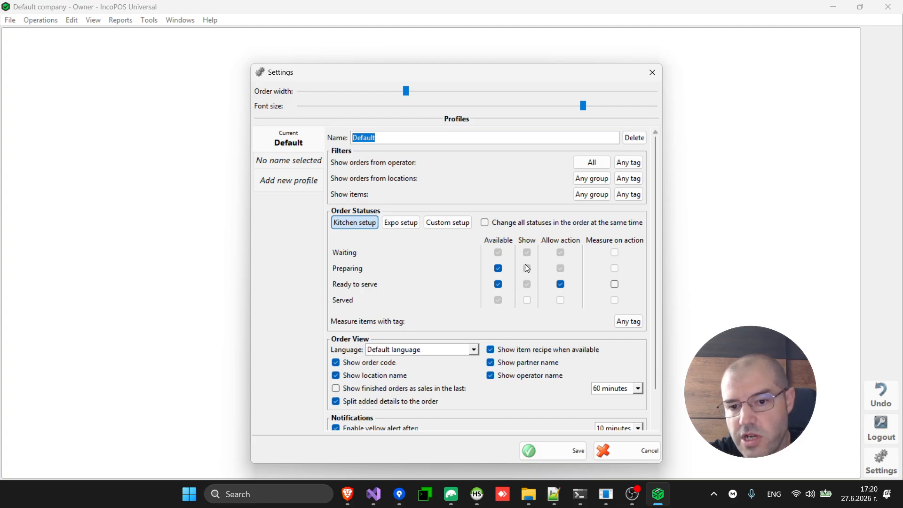
Compare the custom setup, reapply Kitchen setup to the Default profile, and enable showing finished orders as sales in the last 60 minutes
left_click(560, 282)
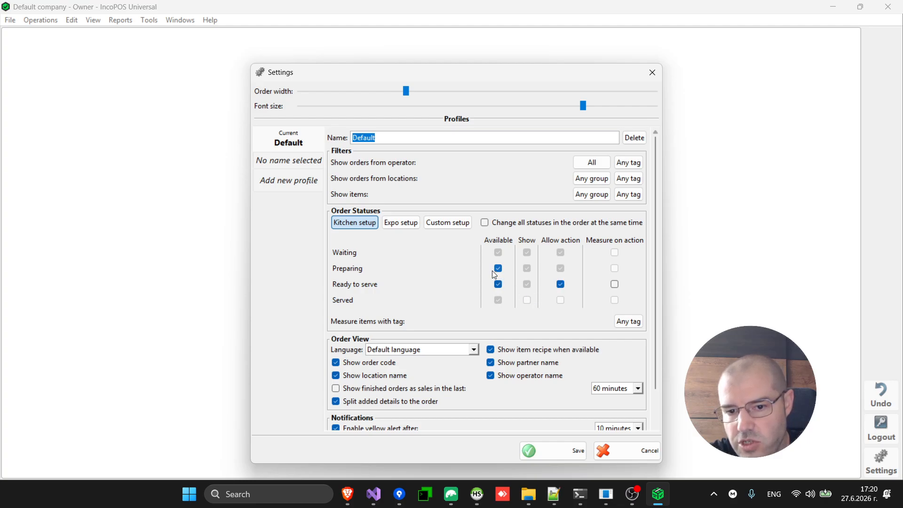
left_click(454, 224)
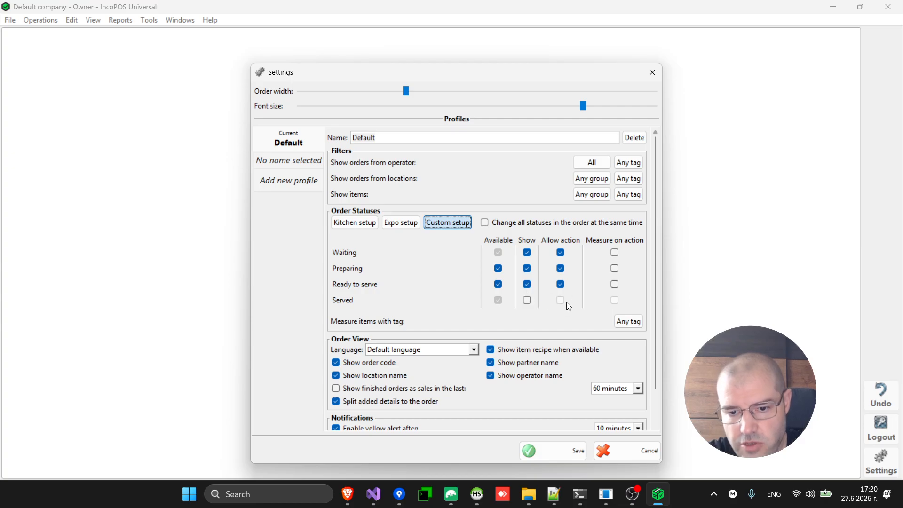
left_click(339, 224)
left_click(366, 226)
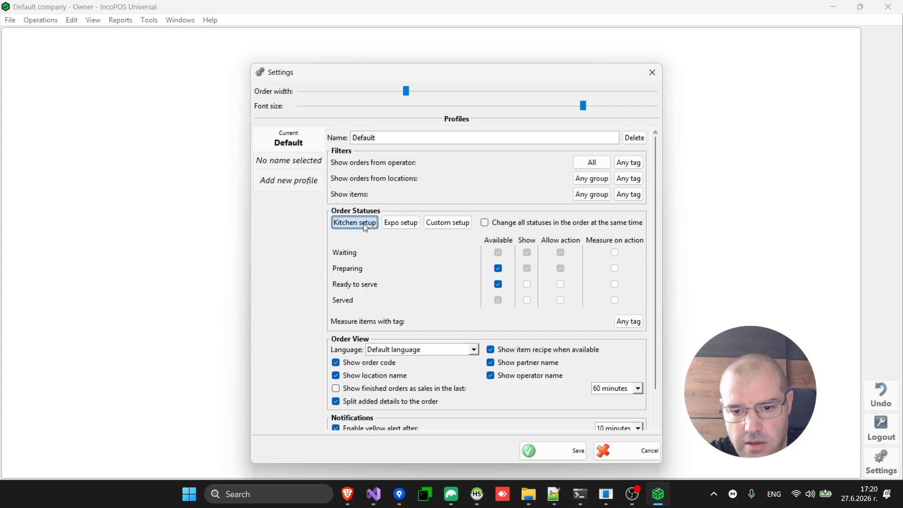
scroll(453, 360, "down", 1)
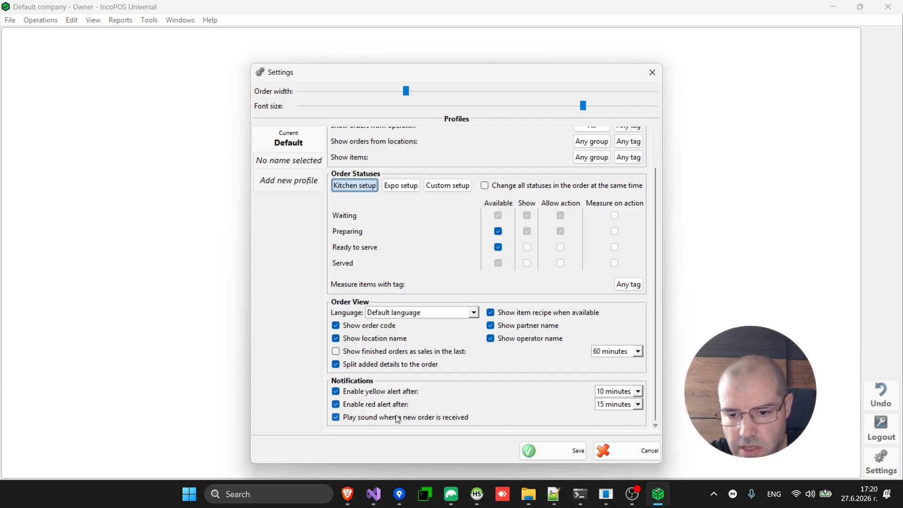
left_click(412, 352)
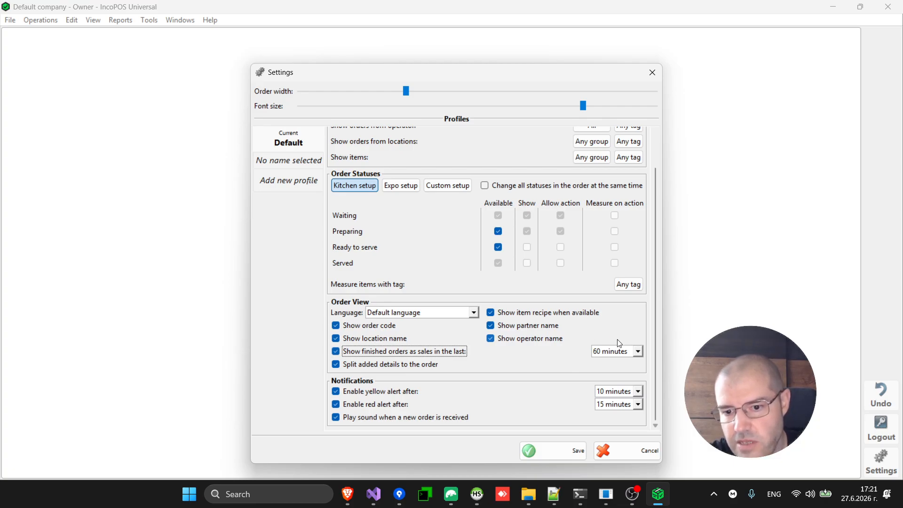
Delete the unnamed profile and save the kitchen display settings
left_click(553, 452)
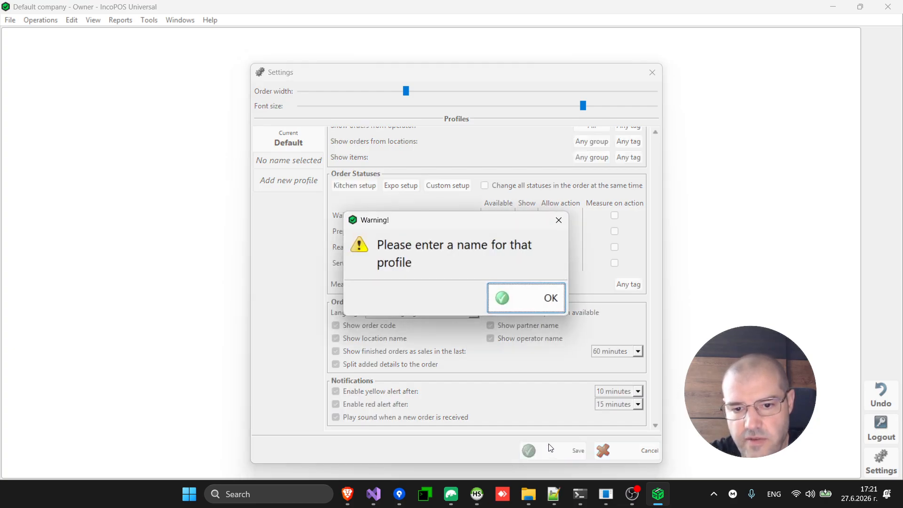
left_click(527, 297)
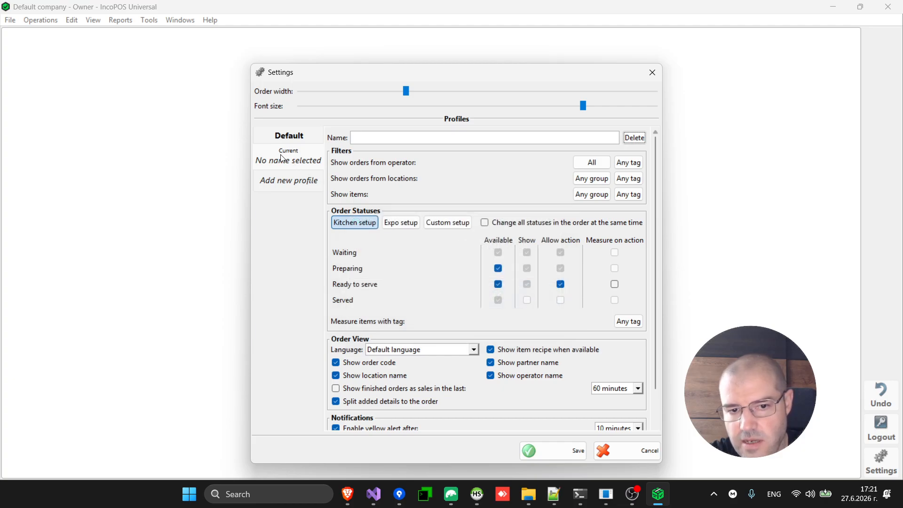
left_click(635, 140)
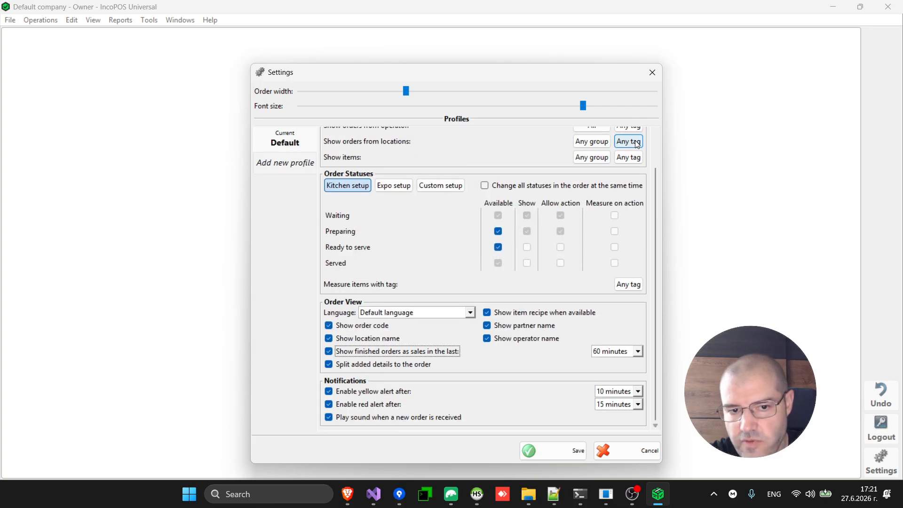
left_click(557, 452)
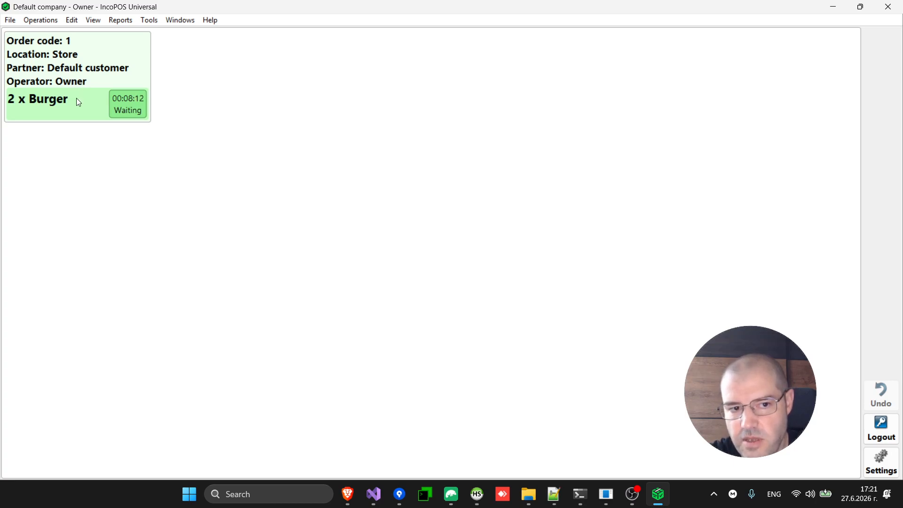
Advance the 2 x Burger item of order 1 from Waiting to Preparing, and on to its next status
left_click(130, 110)
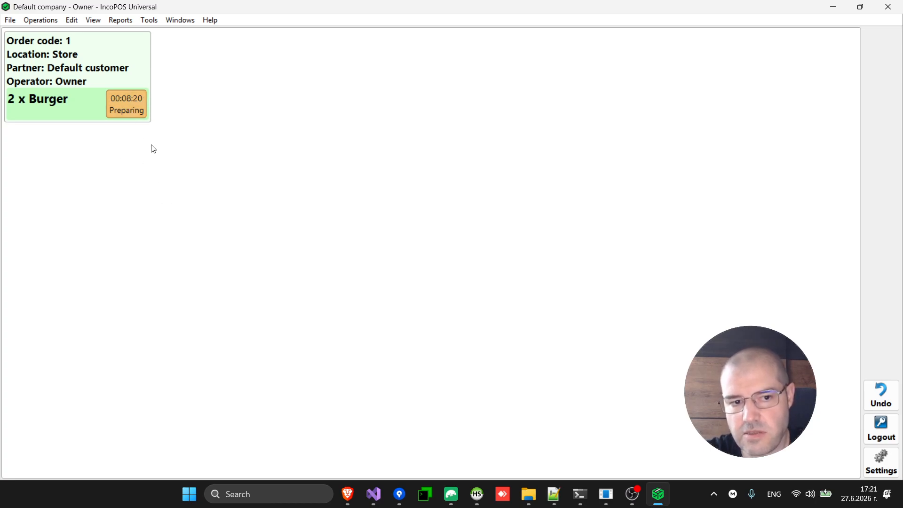
left_click(132, 112)
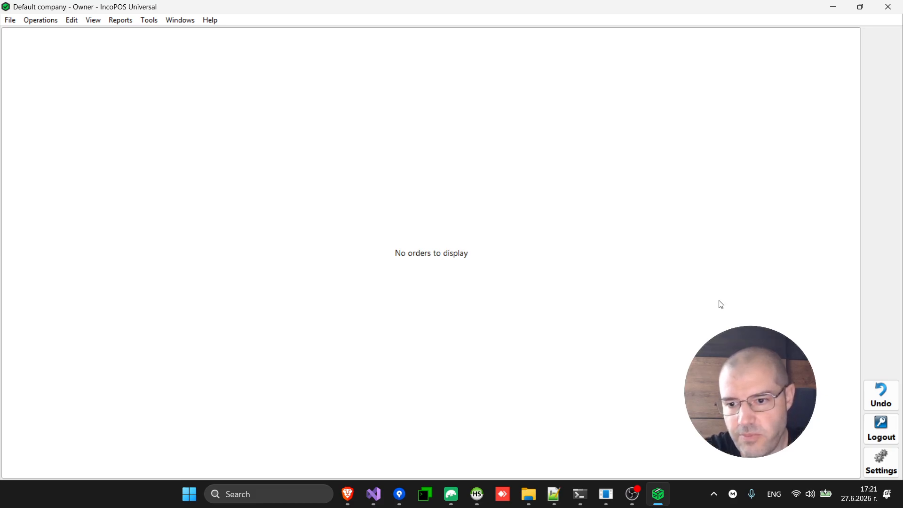
Review the kitchen display's Default profile order statuses and notification options, discard the dialog, and leave the kitchen display
left_click(876, 470)
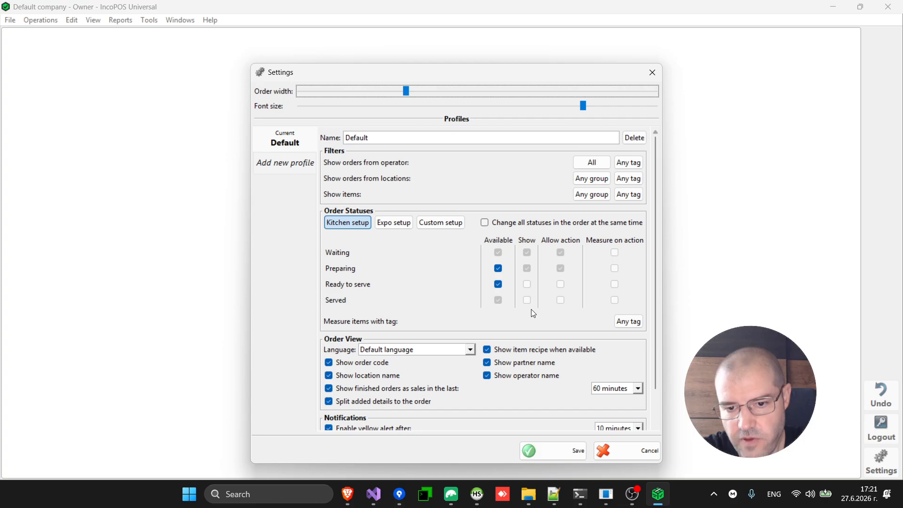
left_click(498, 268)
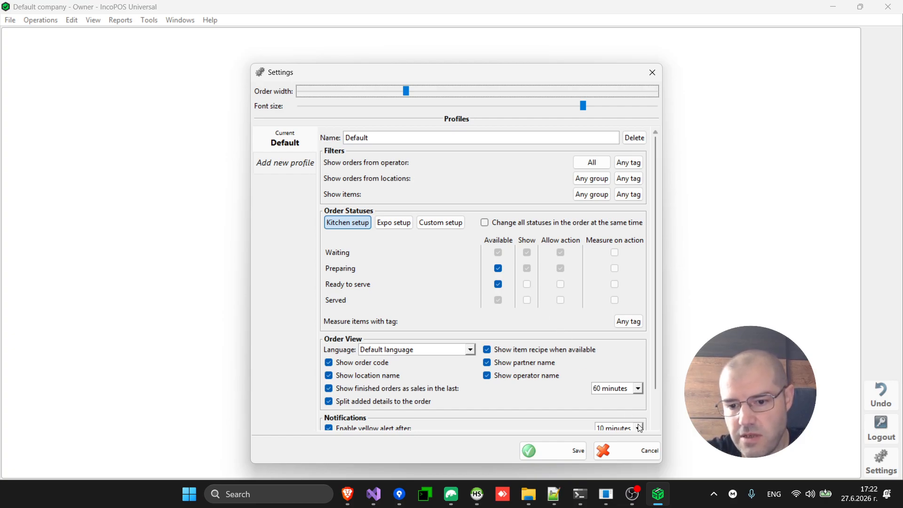
left_click(645, 452)
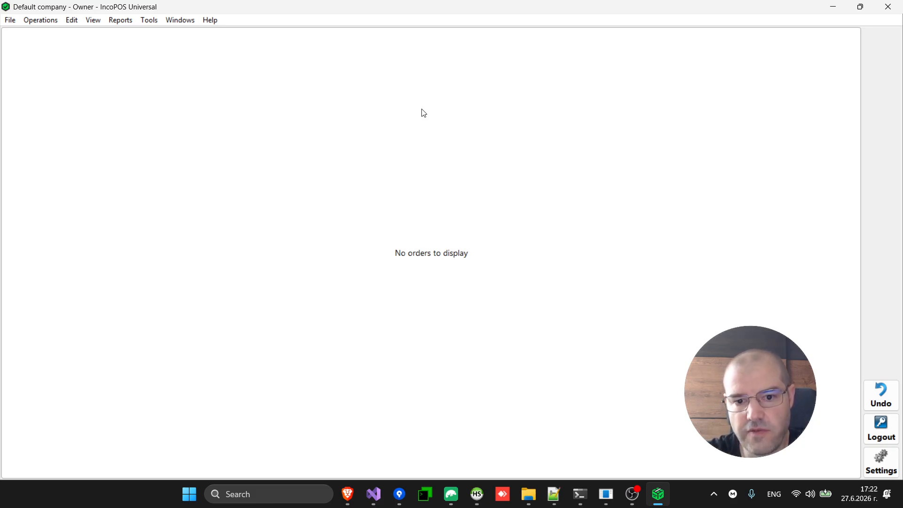
key("Escape")
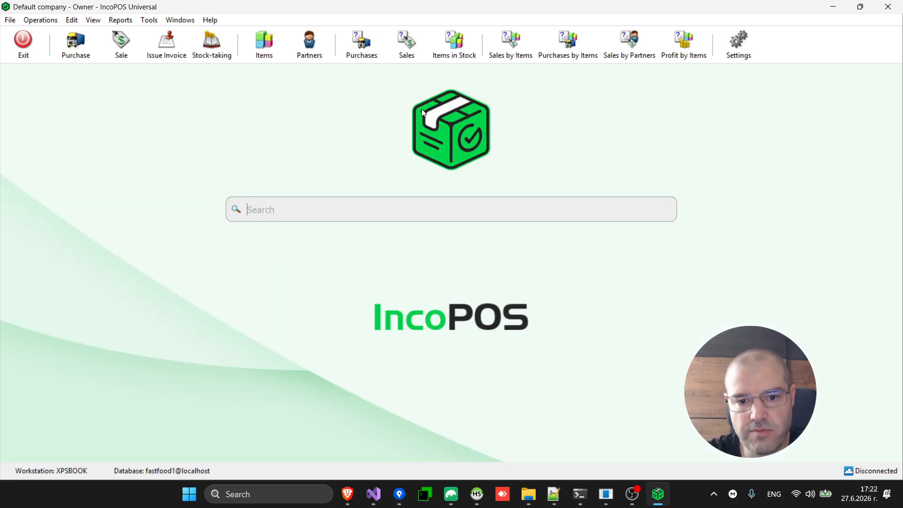
Open the Burger item's recipe and bring up the item list for choosing its ingredients
left_click(42, 20)
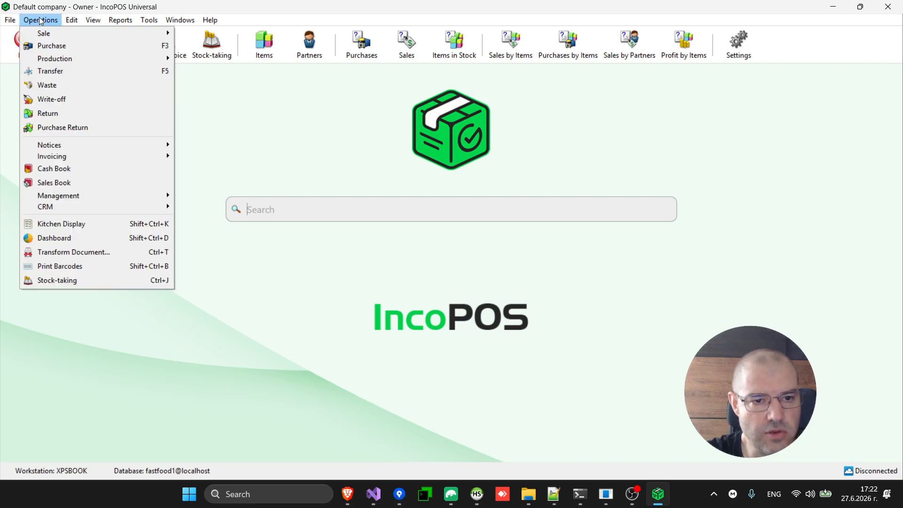
left_click(42, 21)
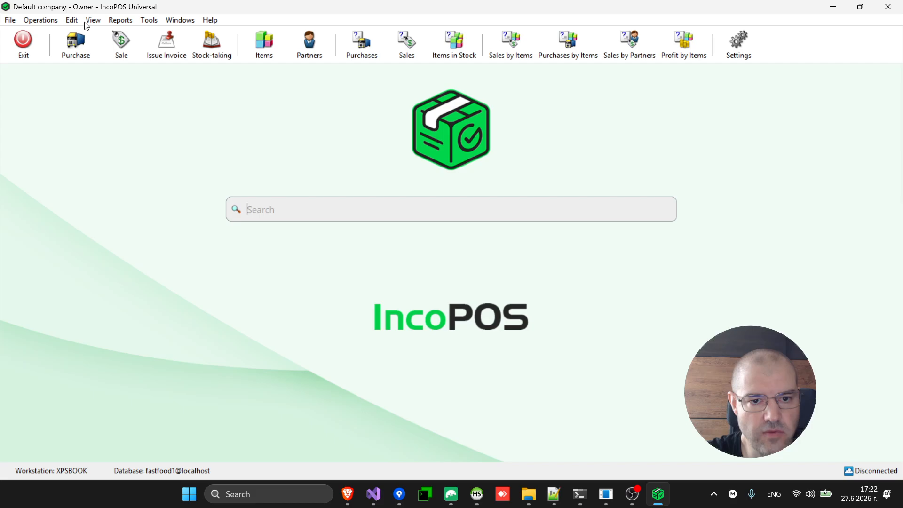
left_click(270, 59)
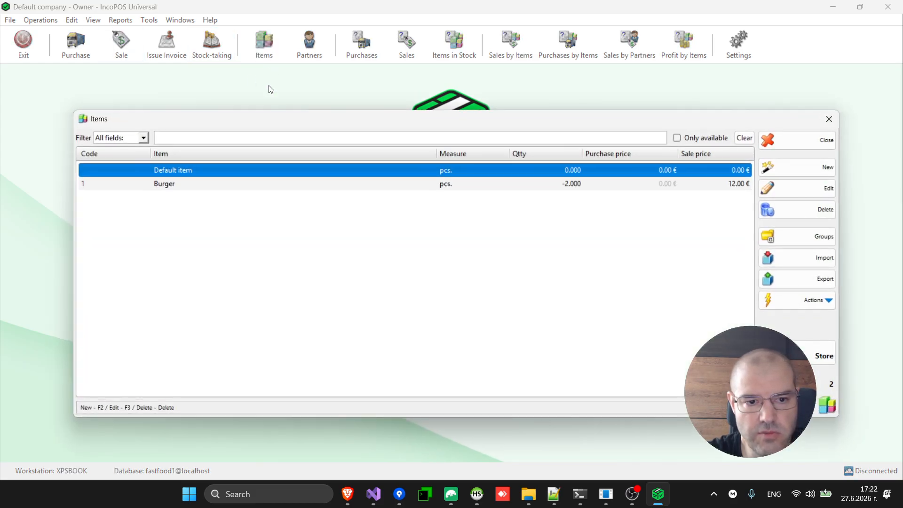
left_click(243, 188)
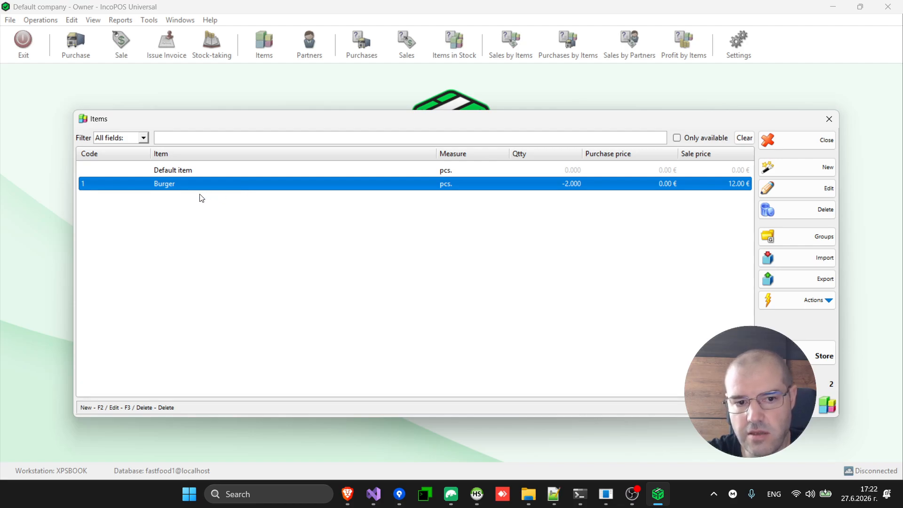
double_click(221, 187)
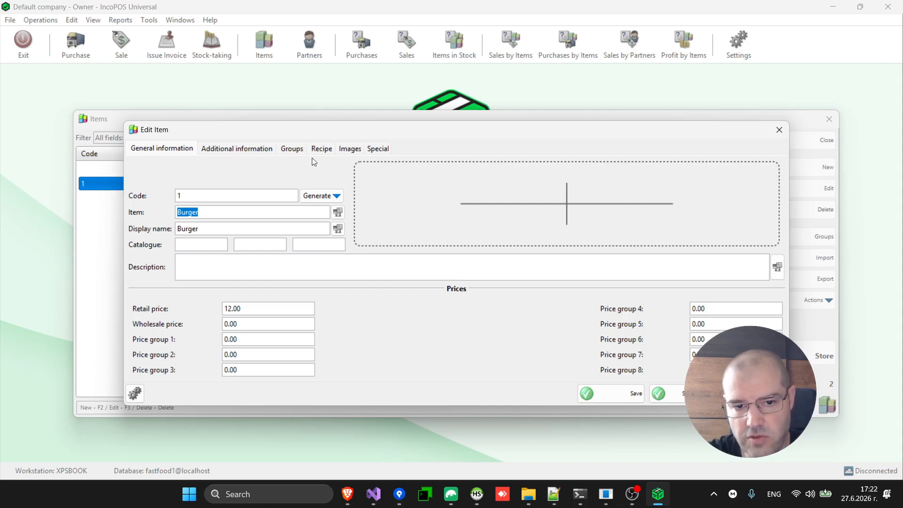
left_click(322, 149)
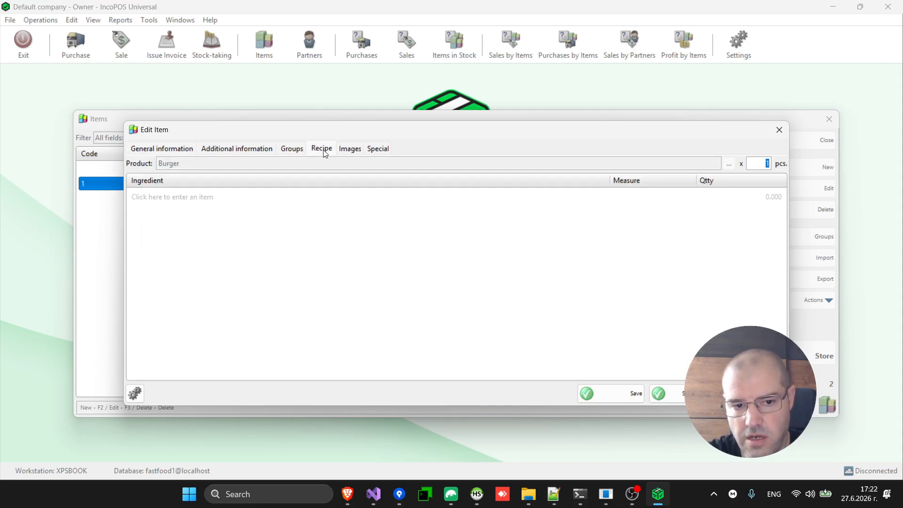
left_click(199, 195)
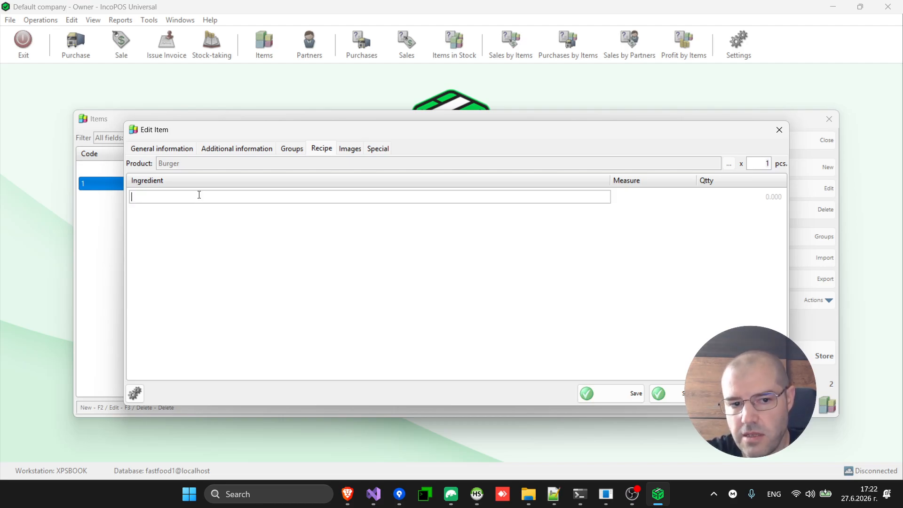
key("Escape")
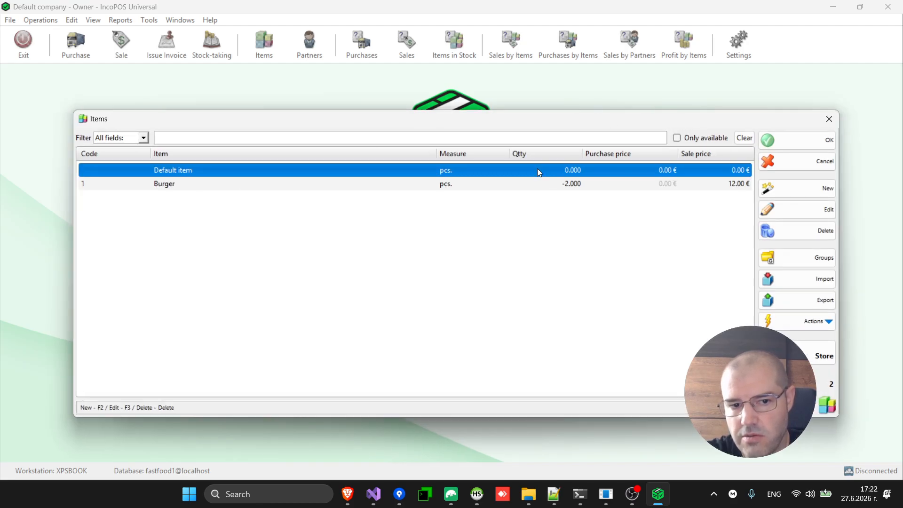
Create two new items named Lettice and Tomato, keeping their suggested codes, and save them
left_click(828, 192)
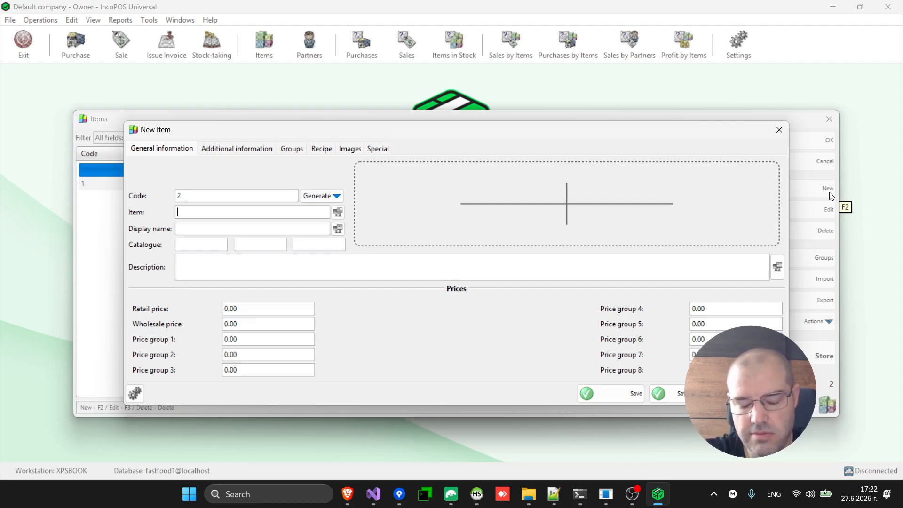
type("Lettice")
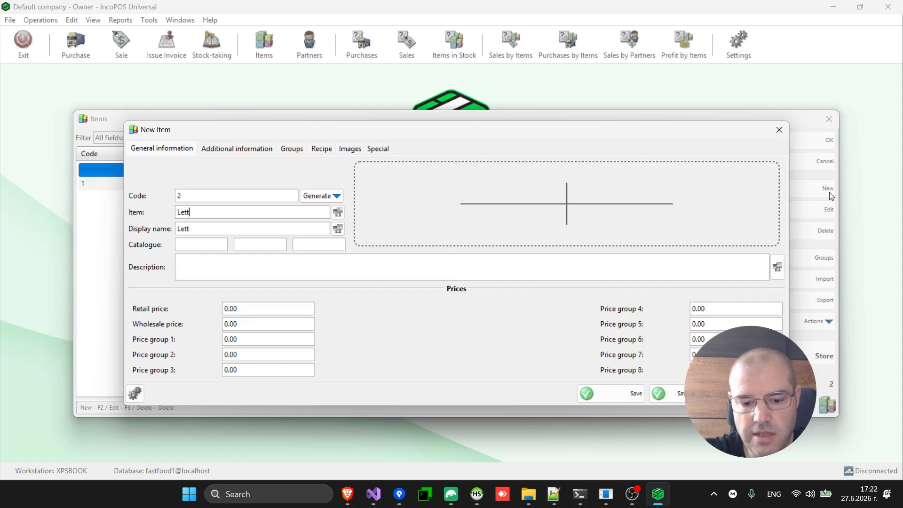
left_click(668, 393)
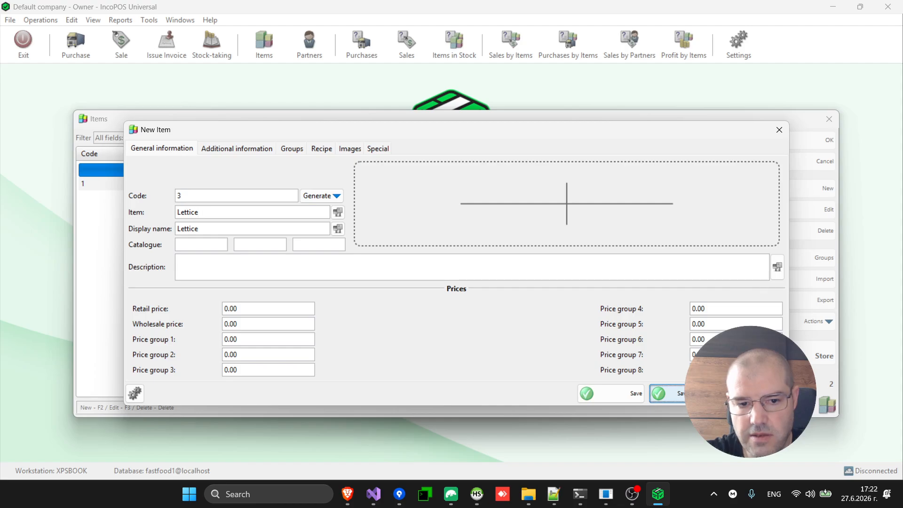
double_click(234, 210)
type("Tomato")
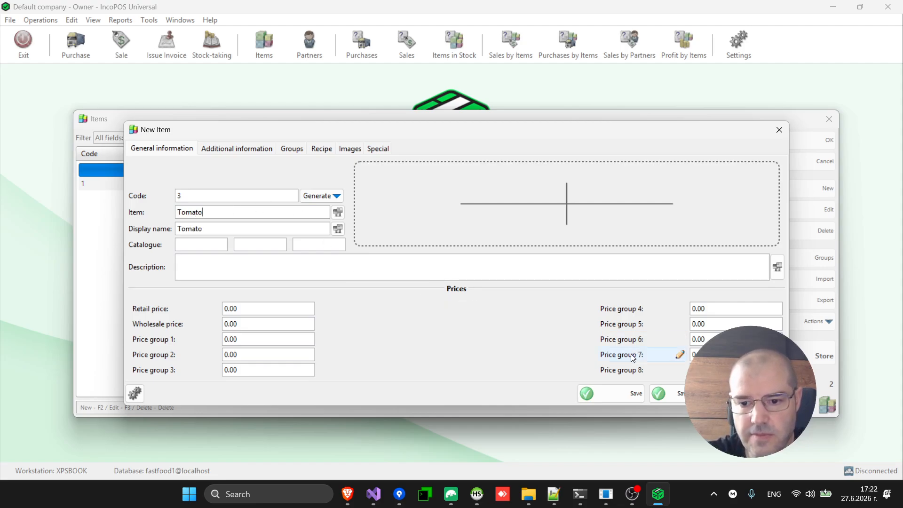
left_click(636, 393)
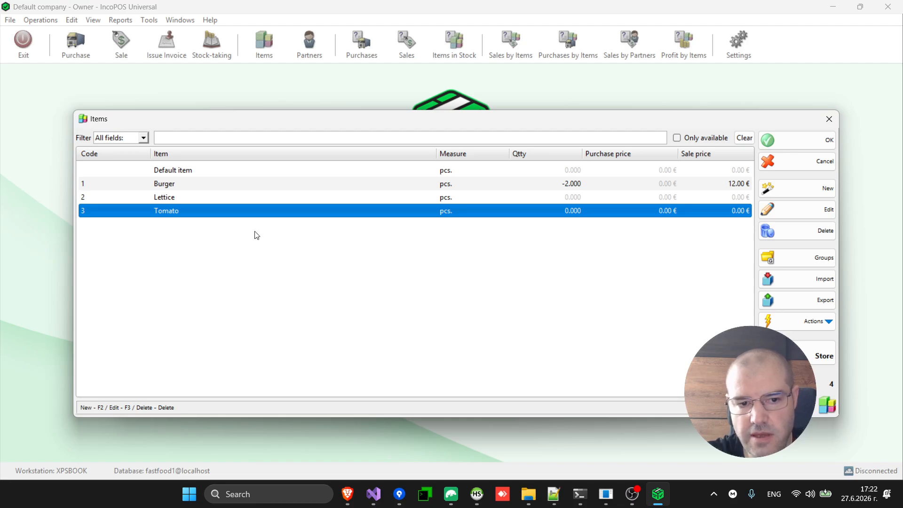
Add the Lettice and Tomato items together as ingredients of the Burger recipe
left_click(185, 197)
key("shift+Down")
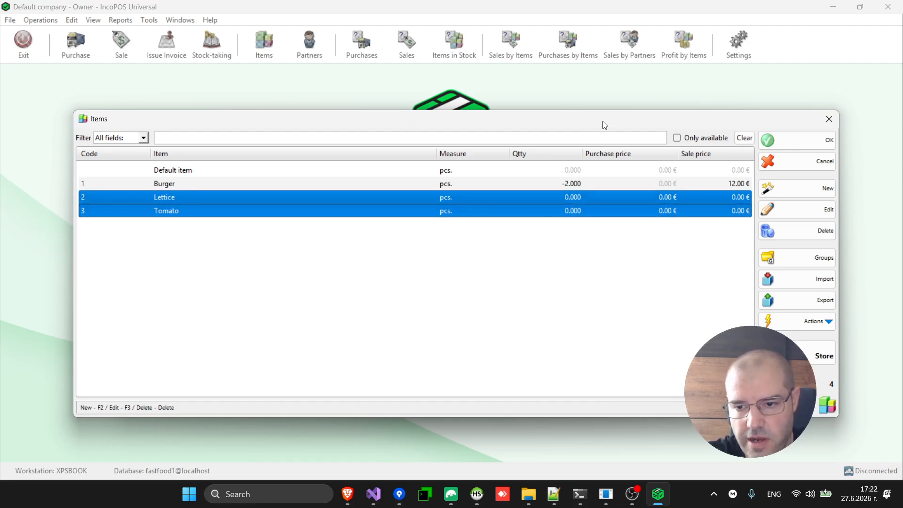
left_click(794, 139)
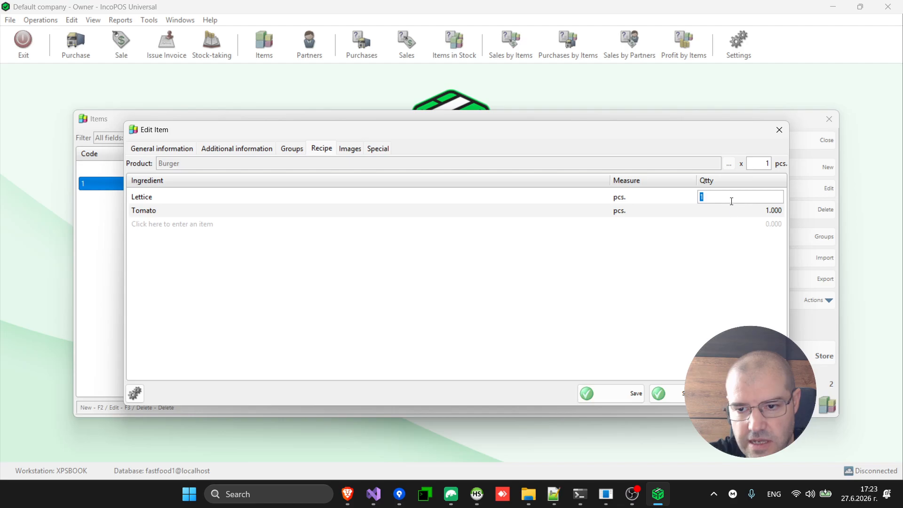
Set the Burger recipe quantities to 0.05 pcs. for both Lettice and Tomato, and save the item
left_click(217, 201)
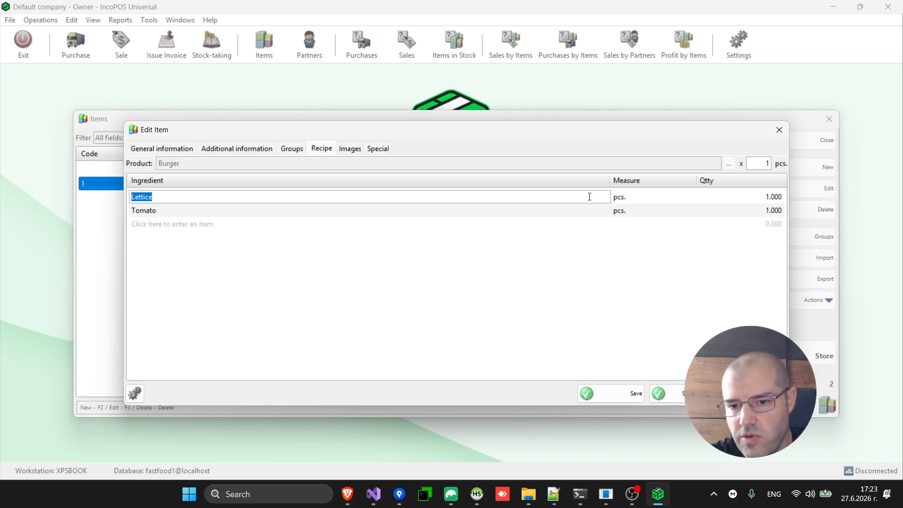
left_click(764, 198)
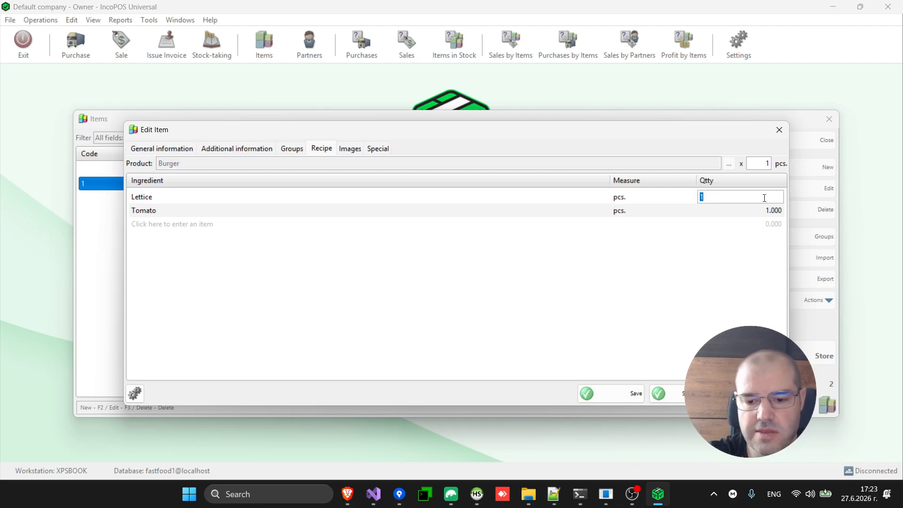
type("0,")
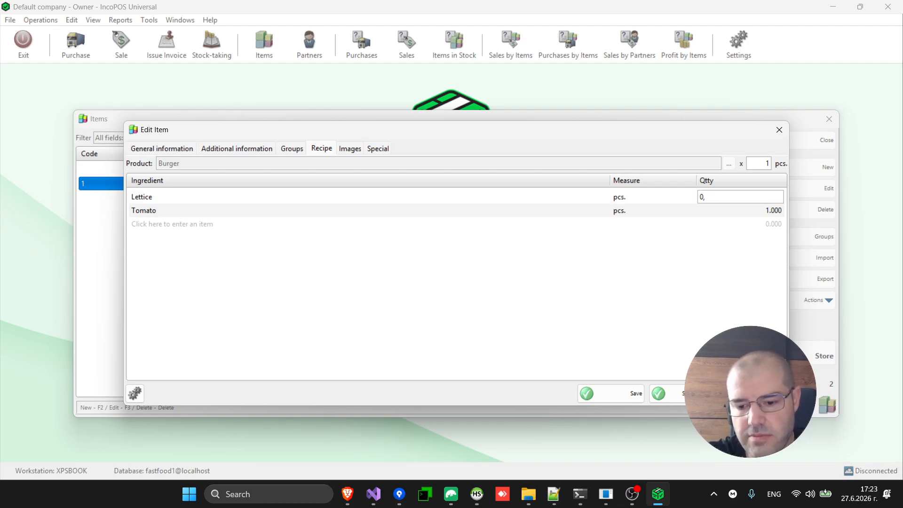
type("05")
key("Return")
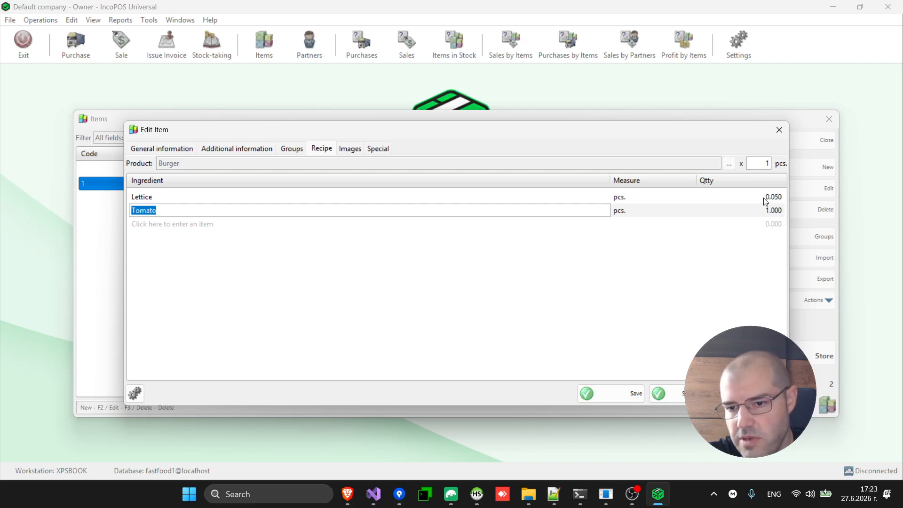
left_click(773, 211)
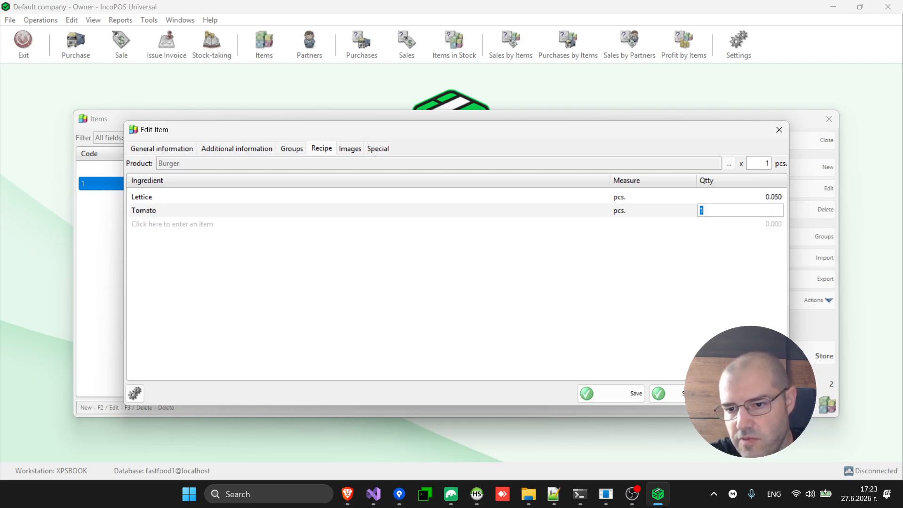
type("0,05")
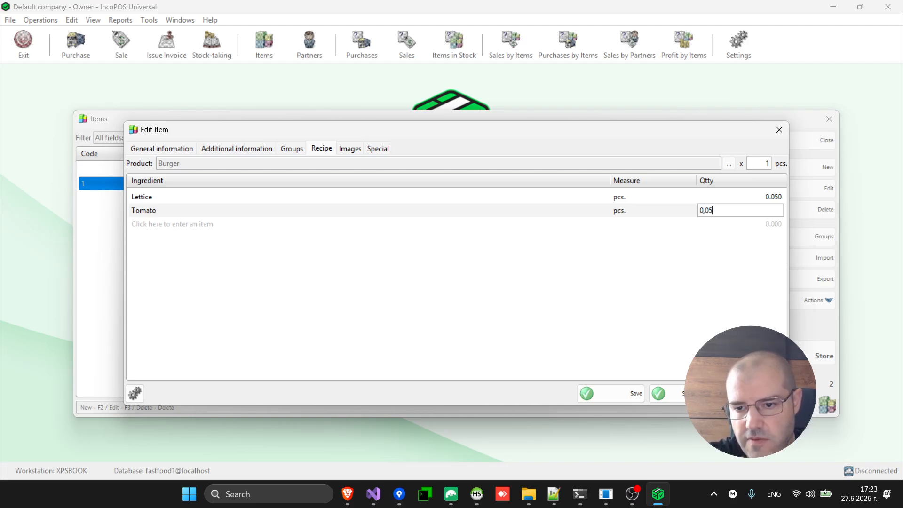
key("Return")
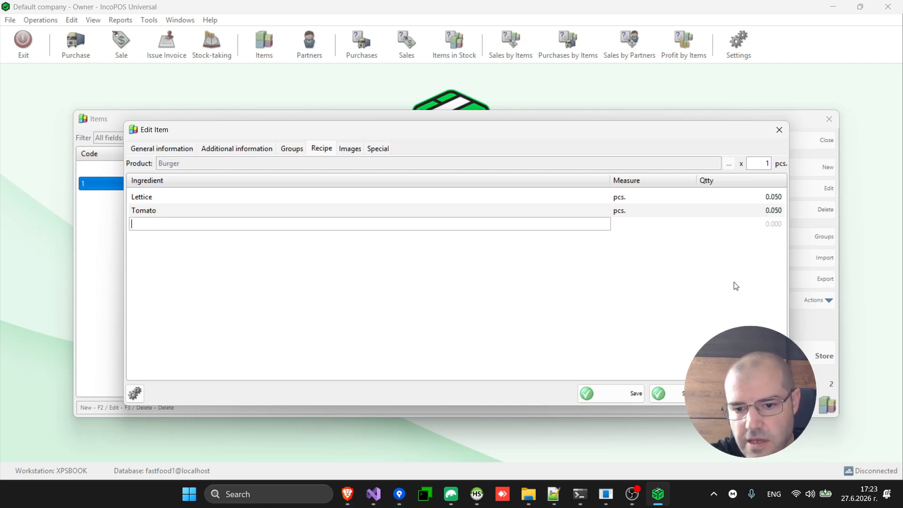
left_click(635, 393)
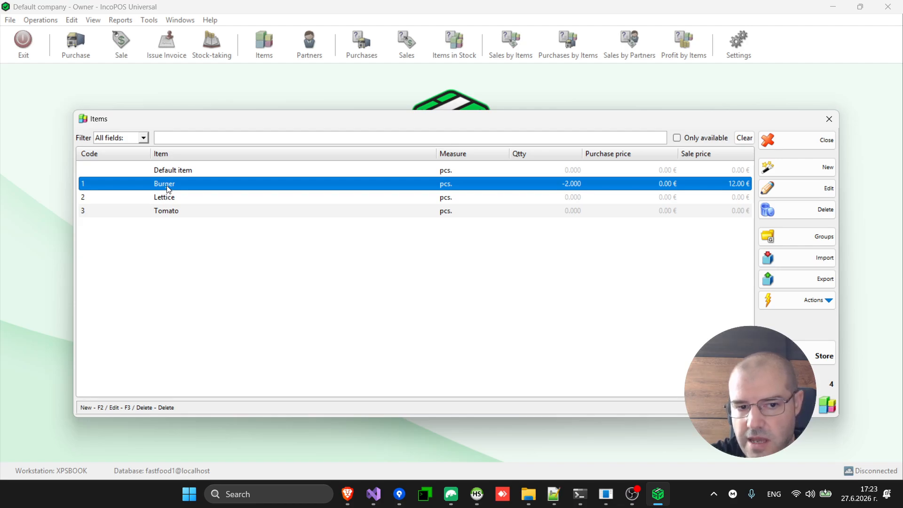
Compare the stock quantities of Burger, Lettice and Tomato in the item list and close the list
left_click(241, 198)
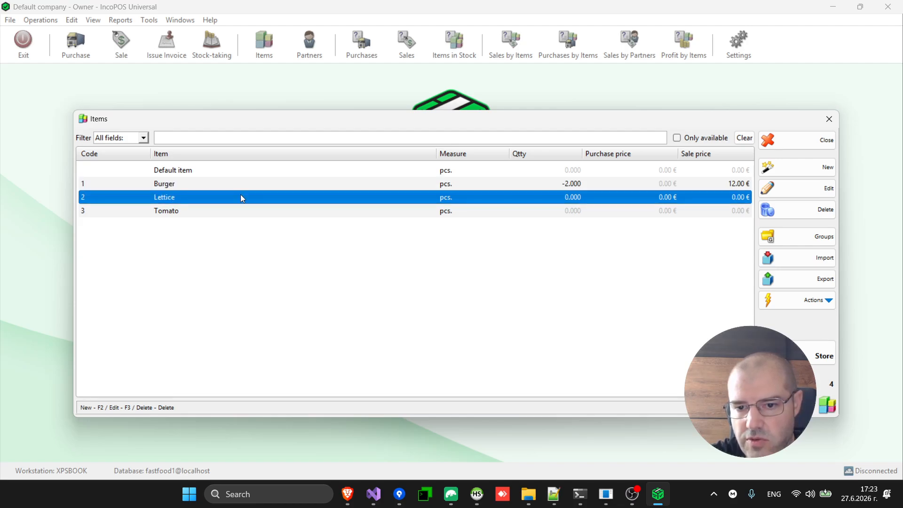
left_click(199, 185)
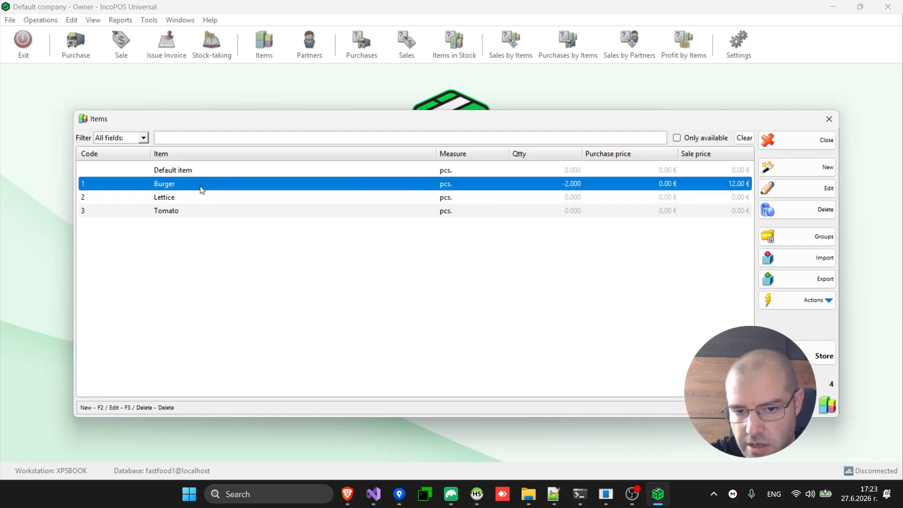
left_click(571, 199)
left_click(580, 212)
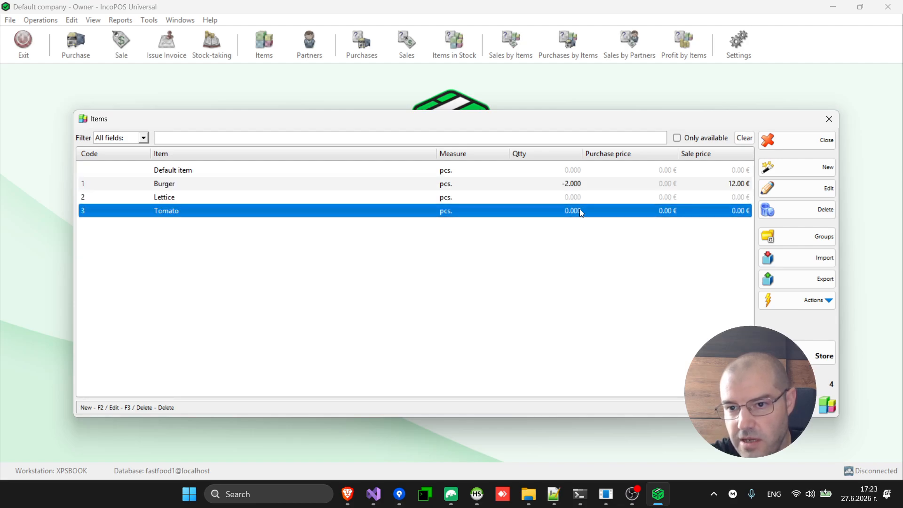
key("Escape")
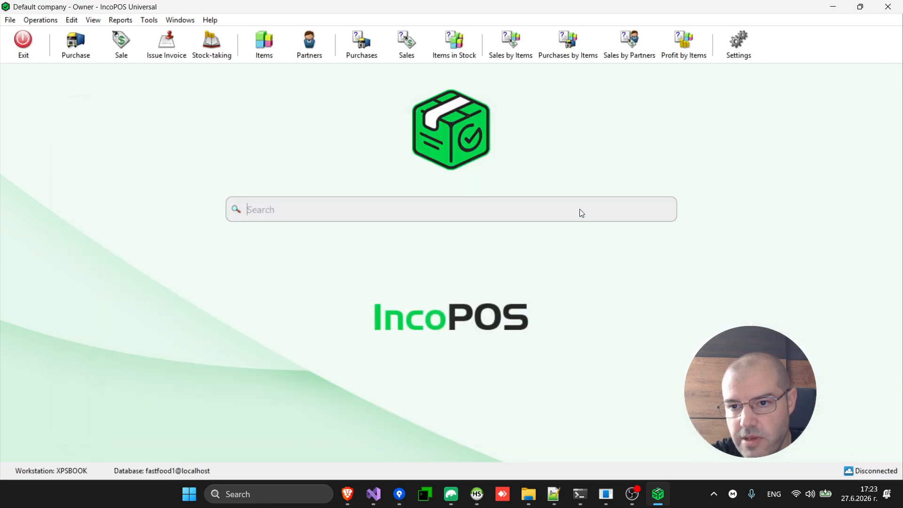
Find the Auto production option in the program settings, enable it and save the settings
left_click(732, 55)
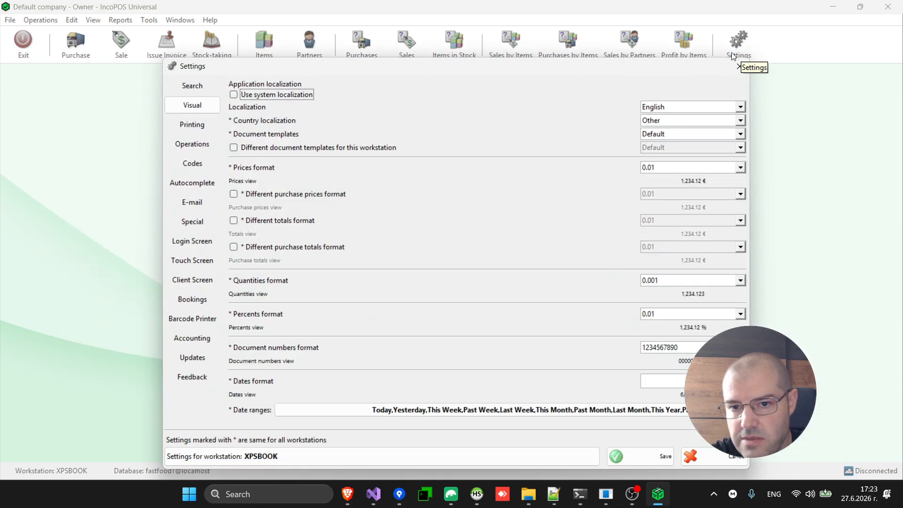
left_click(190, 90)
type("auto")
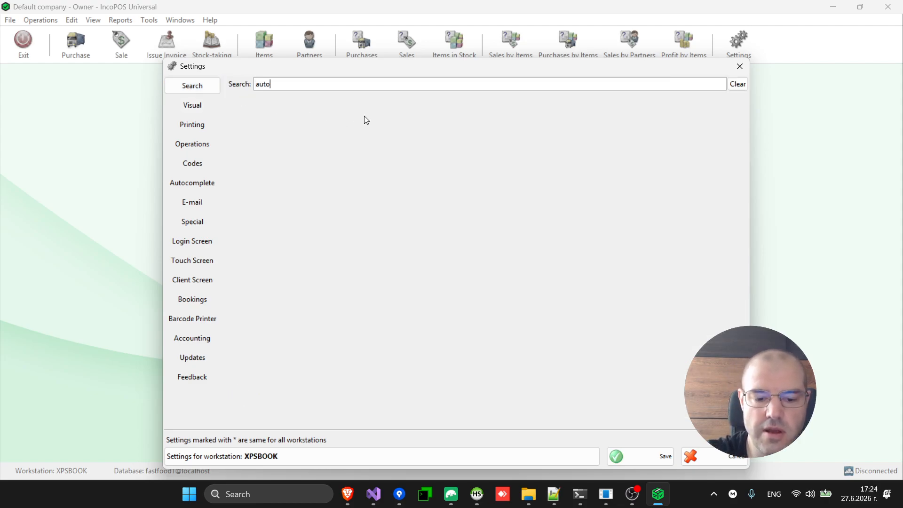
type(" pro")
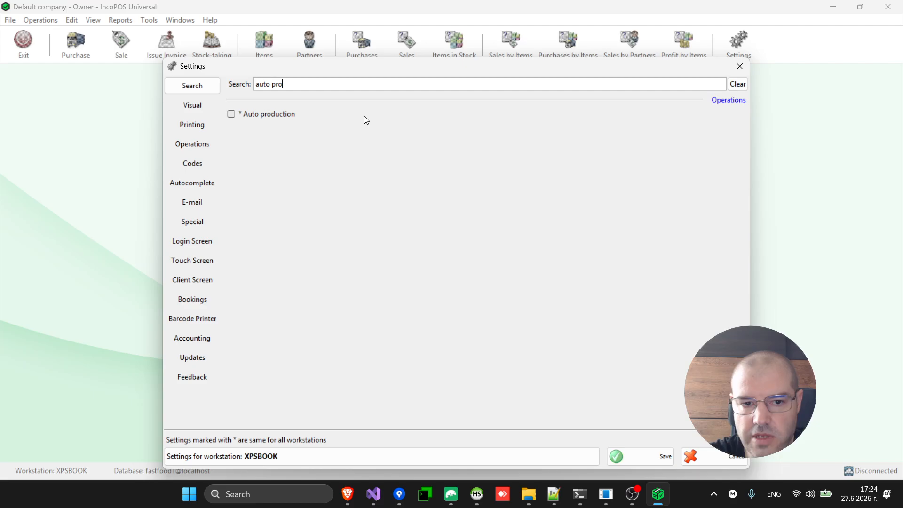
left_click(232, 114)
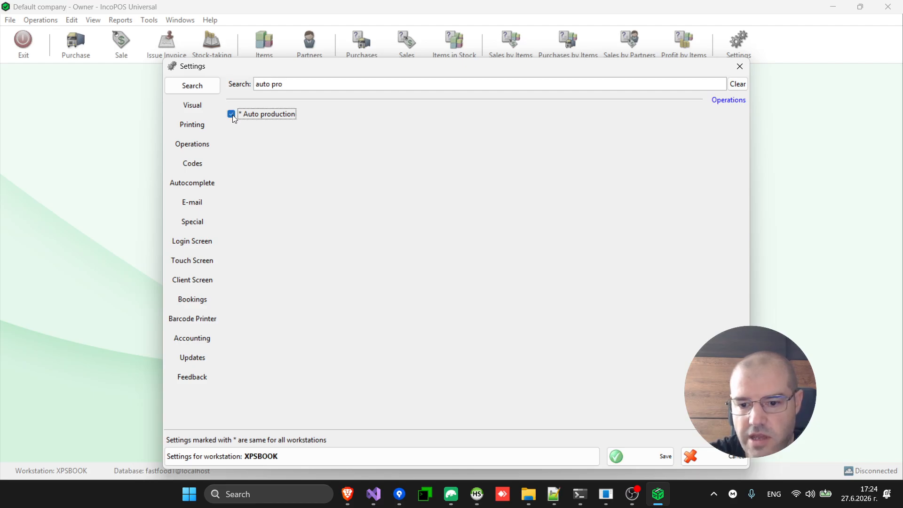
left_click(629, 453)
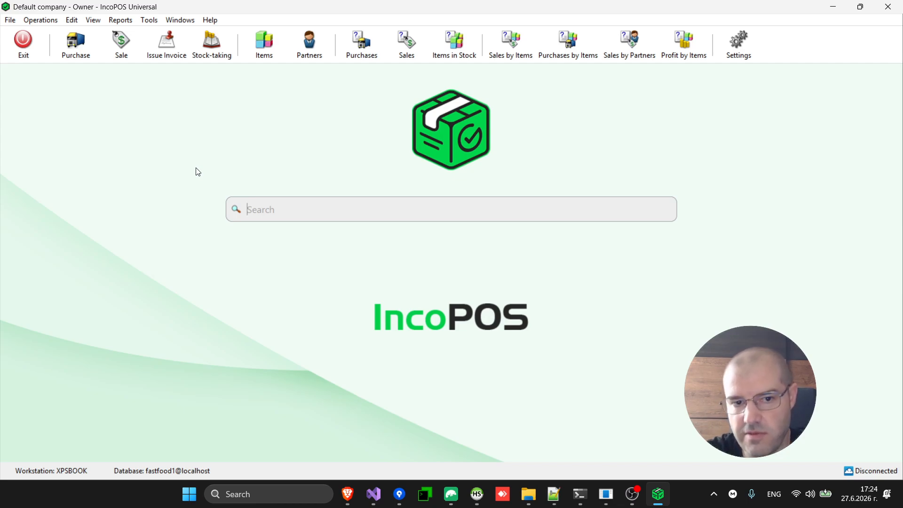
Sell one Burger in touch screen sales, finish it with a card payment for the full amount, and leave the sales screen
left_click(56, 20)
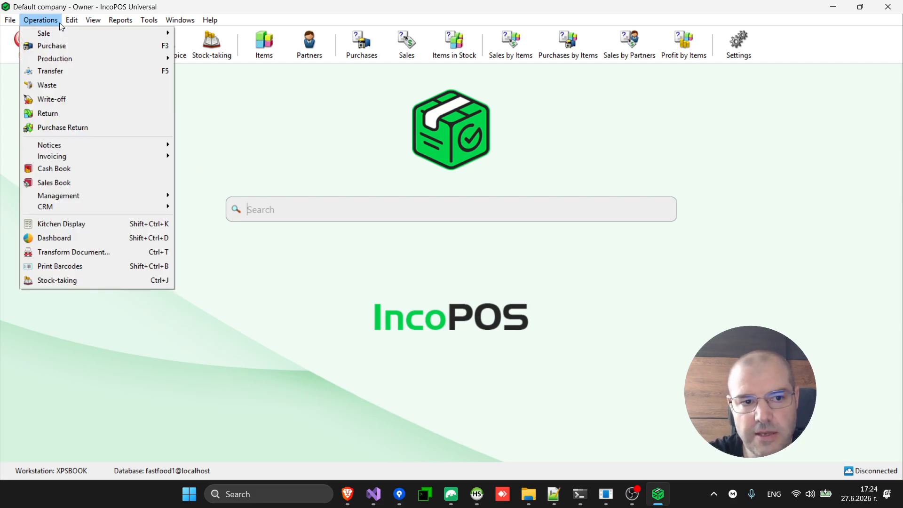
mouse_move(81, 35)
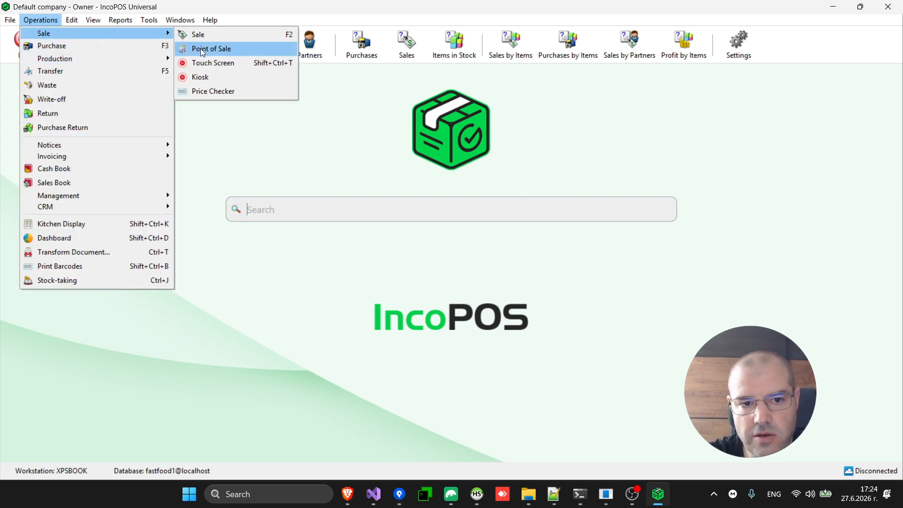
left_click(224, 65)
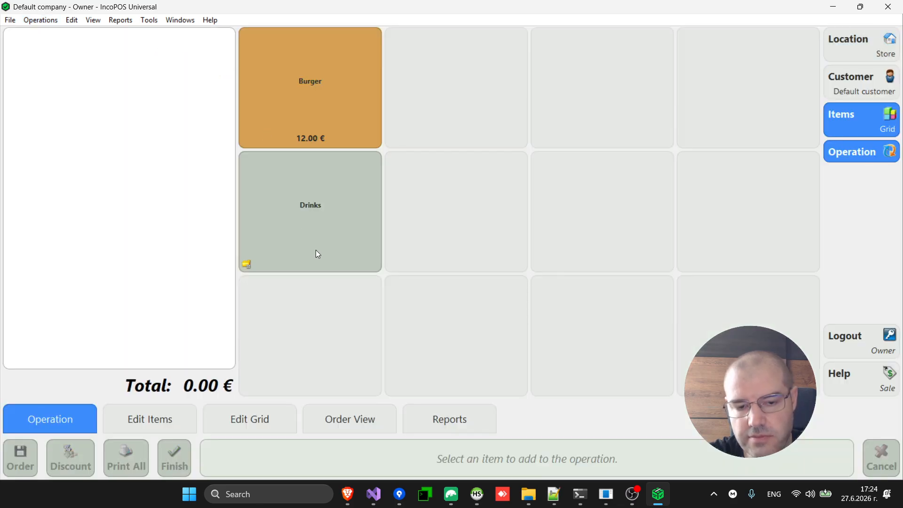
left_click(303, 85)
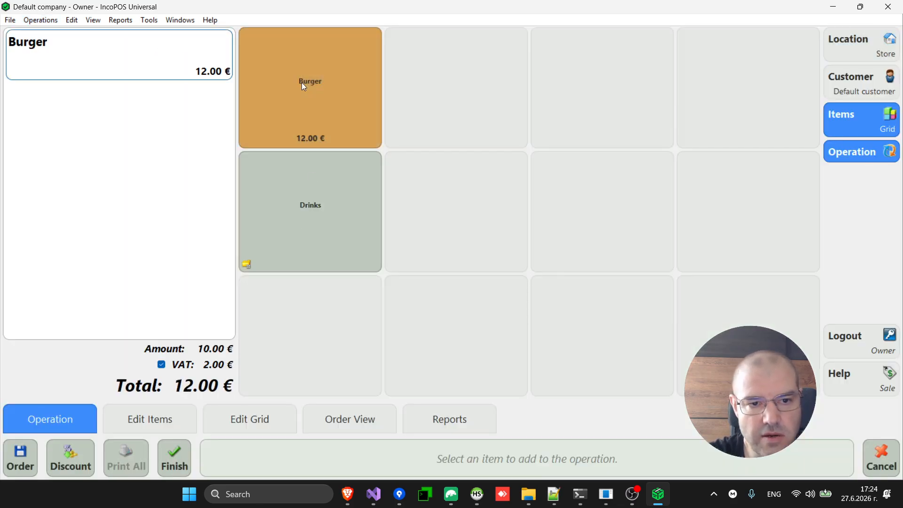
left_click(179, 458)
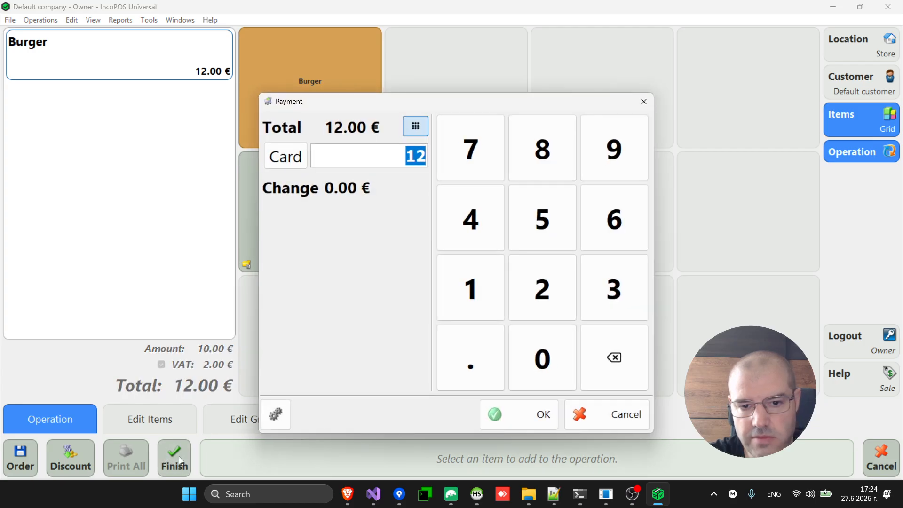
left_click(508, 427)
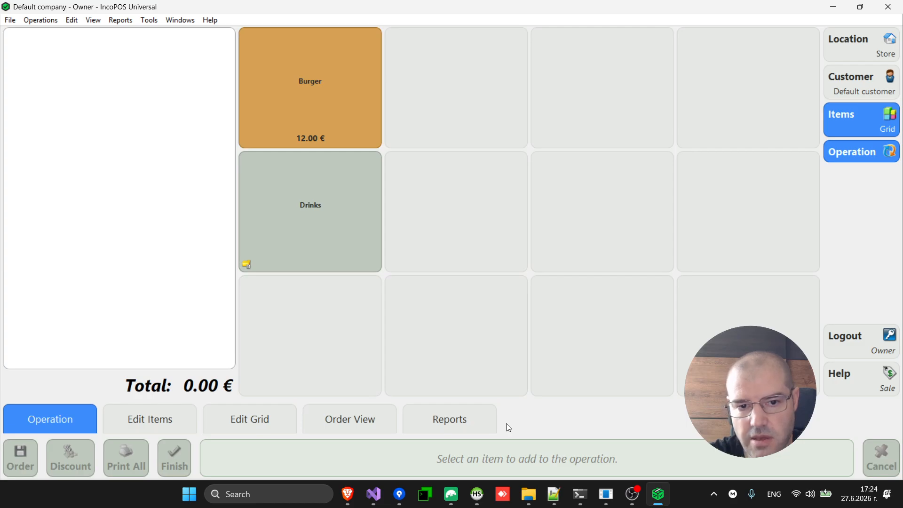
key("Escape")
Examine the stock quantities of Burger, Lettice and Tomato in the item list after the sale, and close the list
left_click(272, 50)
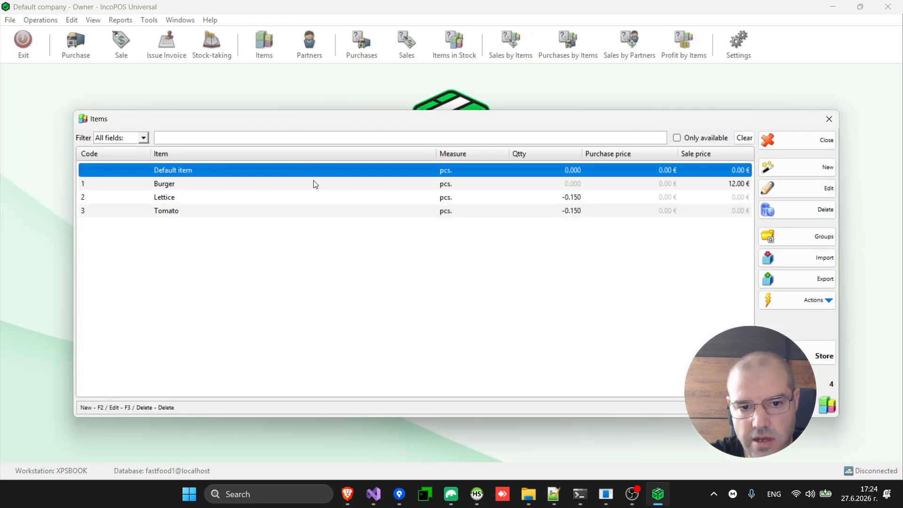
left_click(573, 187)
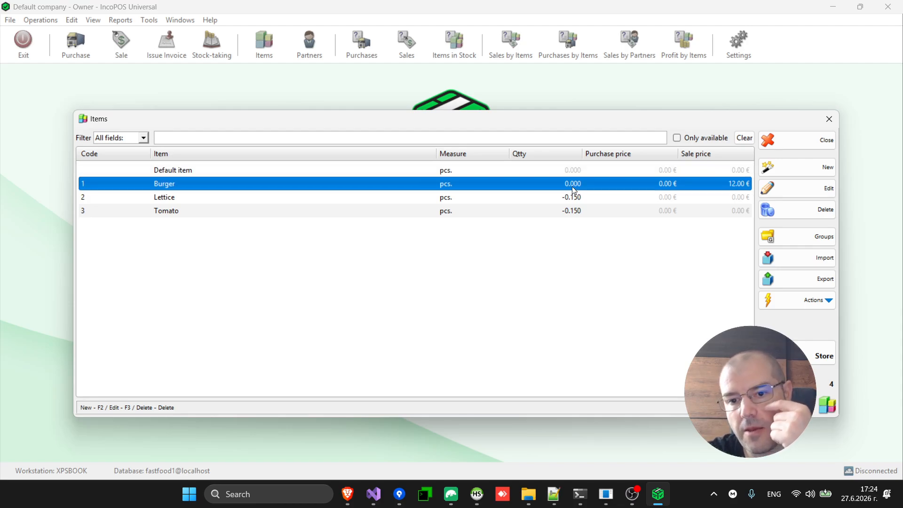
left_click(573, 198)
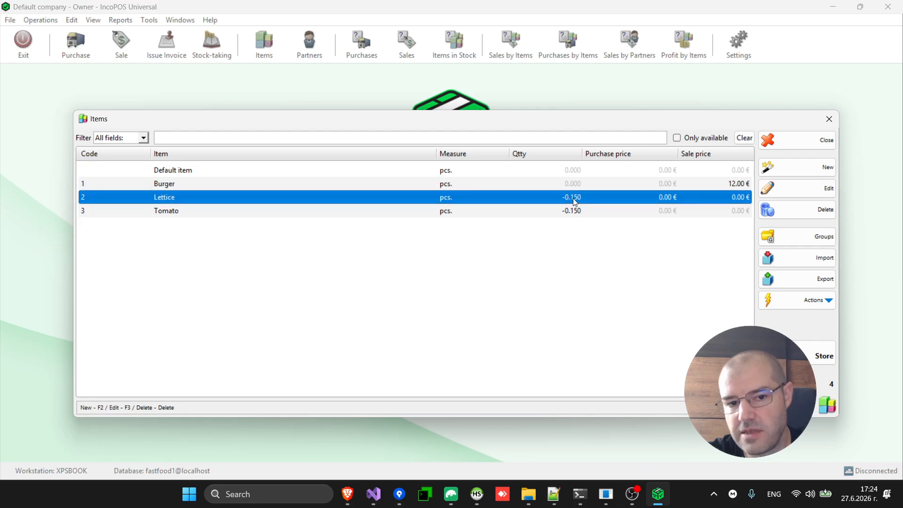
left_click(577, 213)
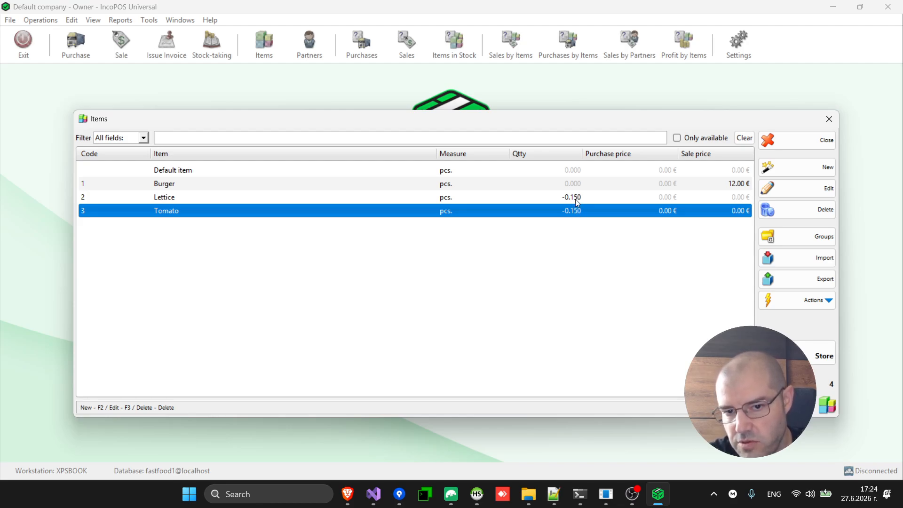
left_click(575, 199)
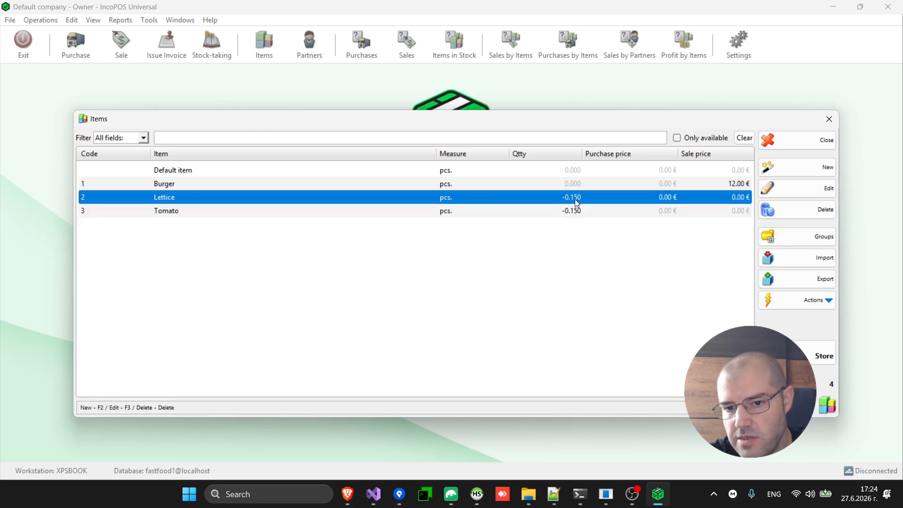
left_click(580, 215)
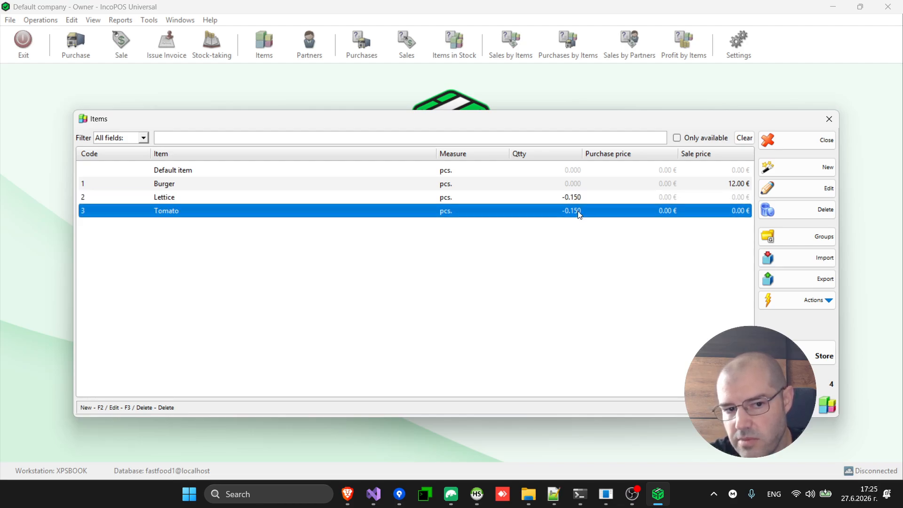
left_click(577, 200)
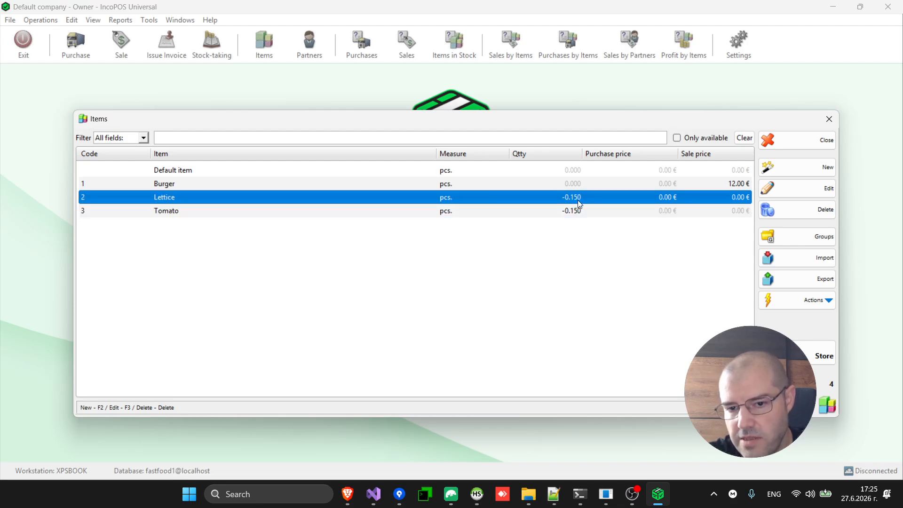
key("Down")
left_click(578, 199)
key("Down")
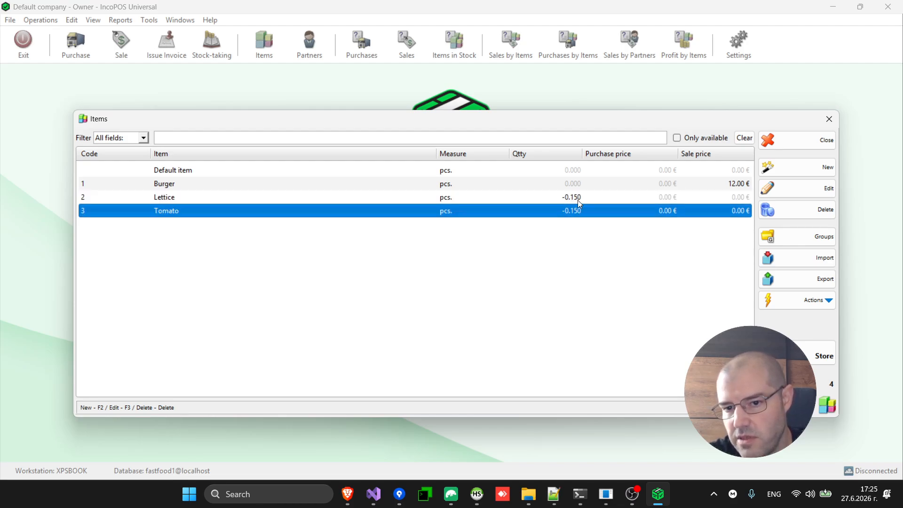
left_click(579, 204)
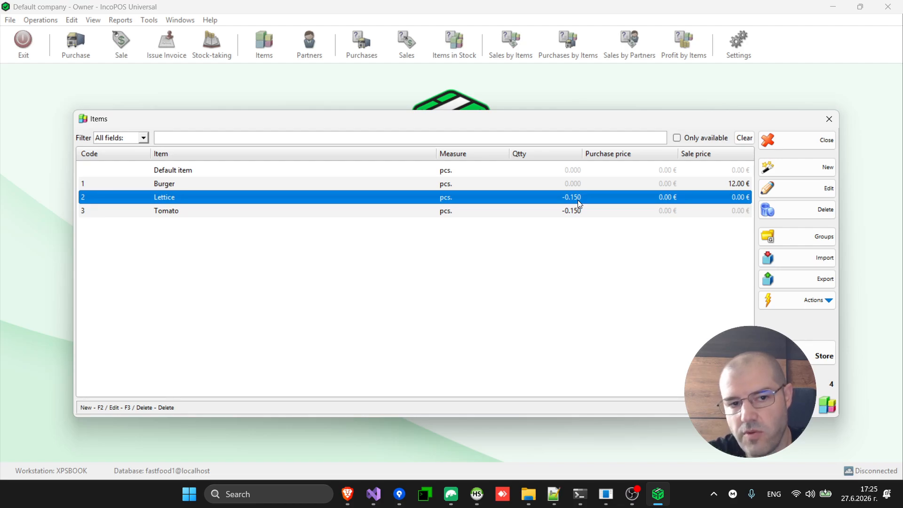
left_click(577, 212)
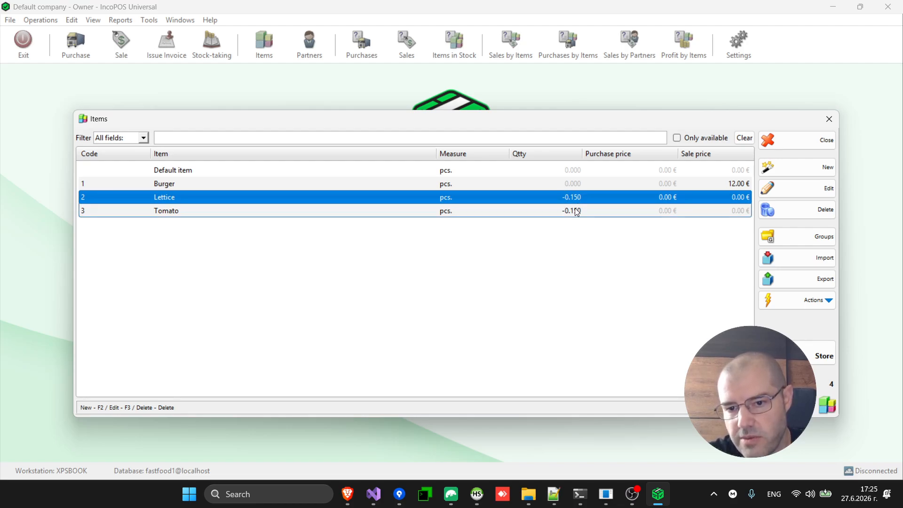
key("shift+Up")
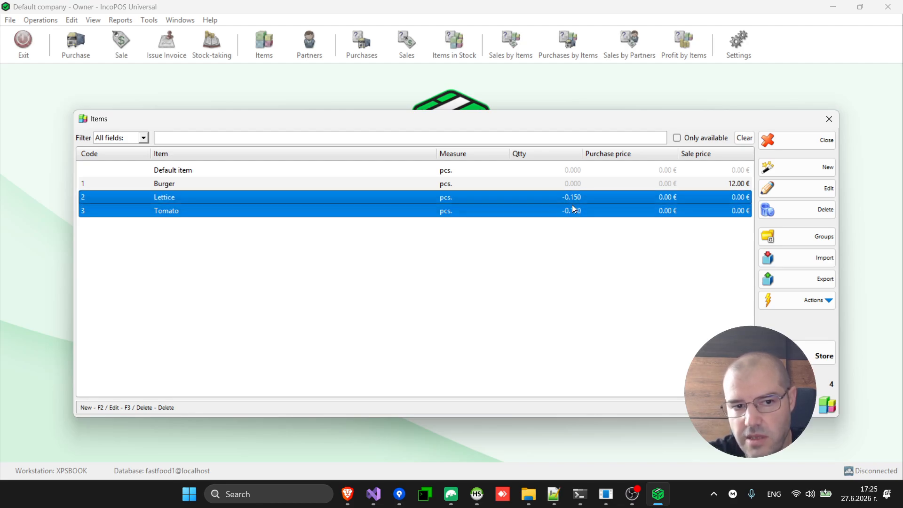
key("Escape")
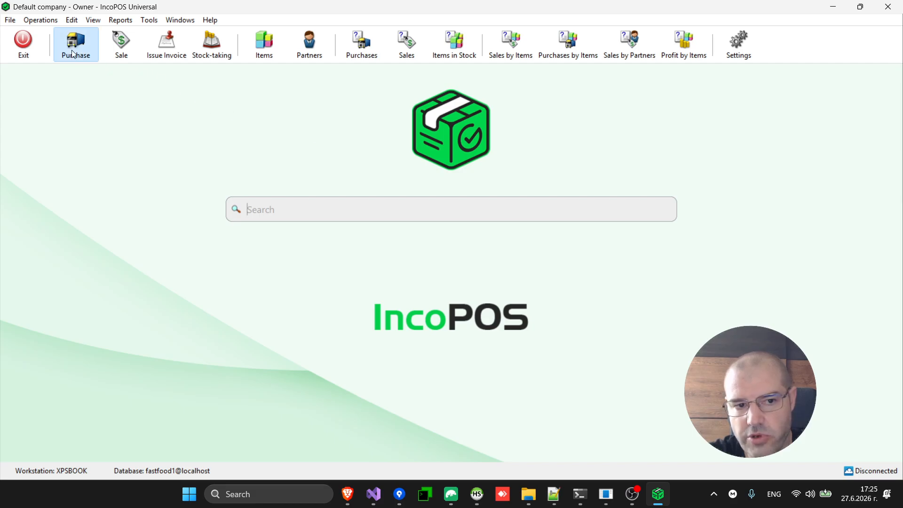
Start a purchase, create a new company partner named Default vendor with its suggested code, and choose it as the purchase's partner
left_click(72, 51)
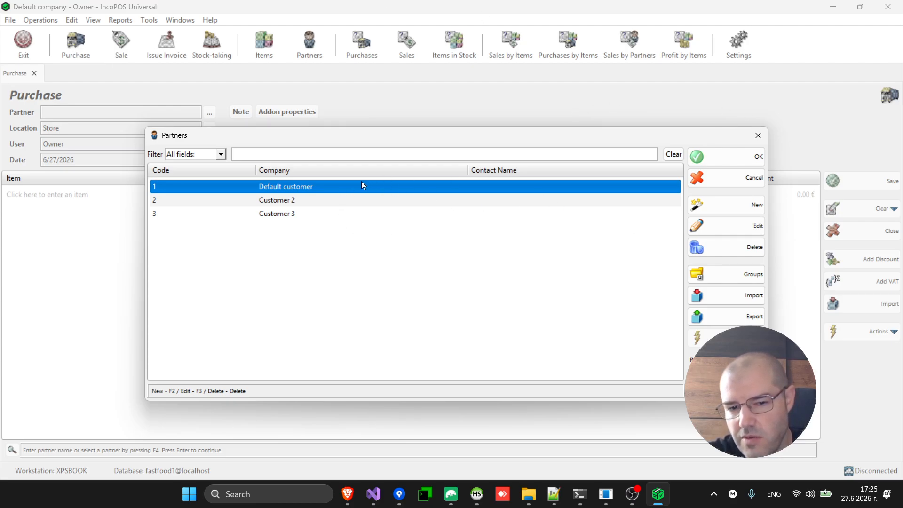
left_click(732, 208)
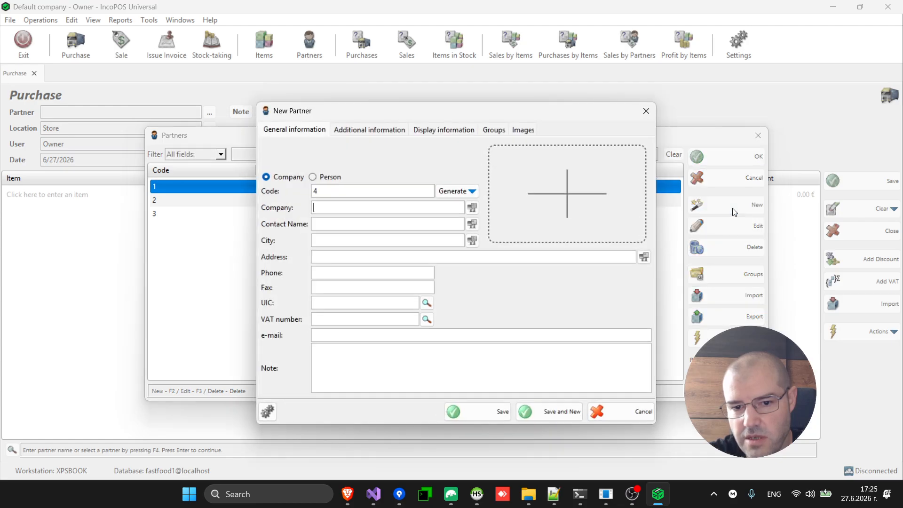
type("Defa")
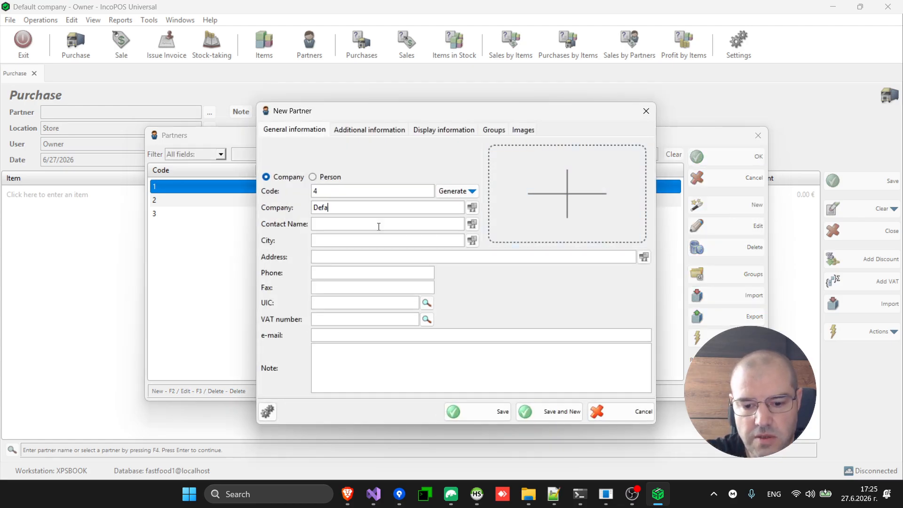
type("ult vendor")
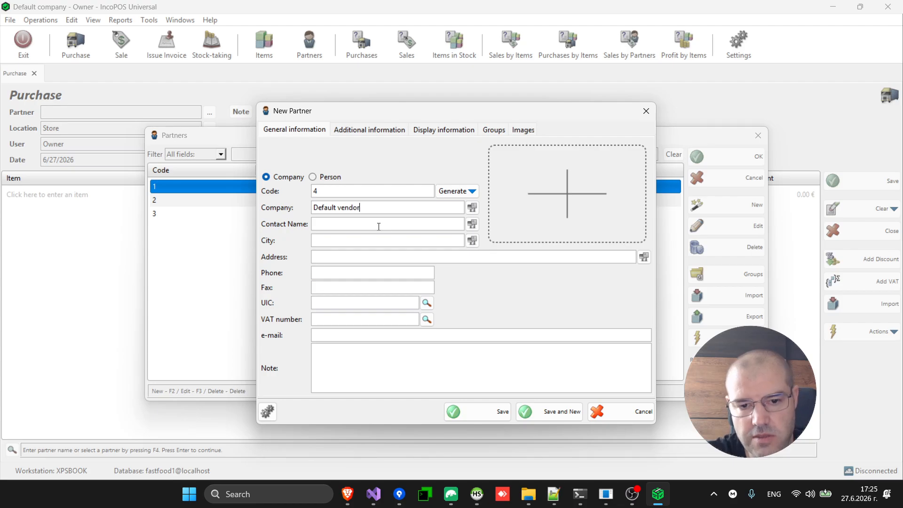
left_click(494, 412)
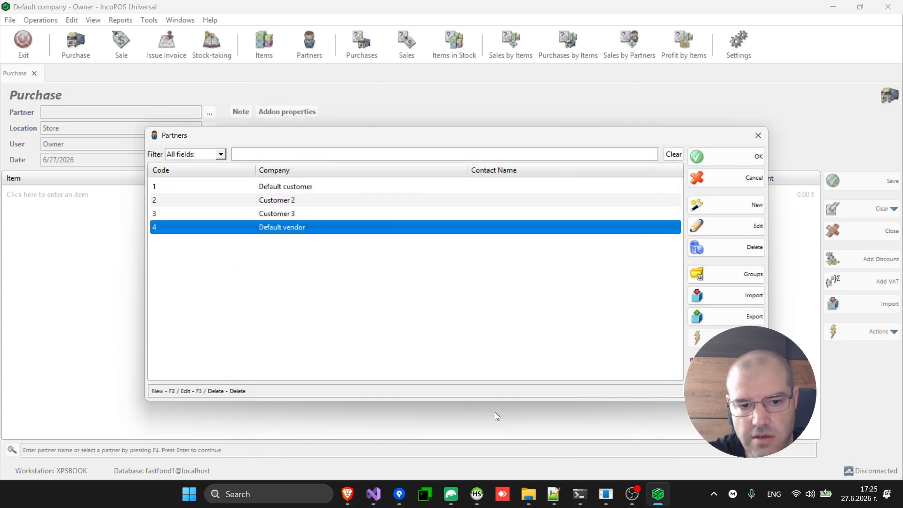
double_click(332, 227)
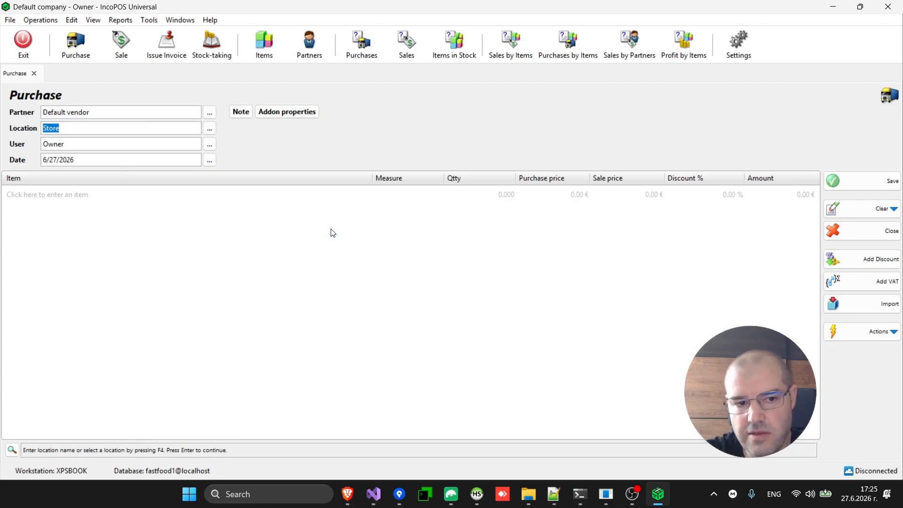
Add the Lettice and Tomato items together to the purchase
left_click(60, 194)
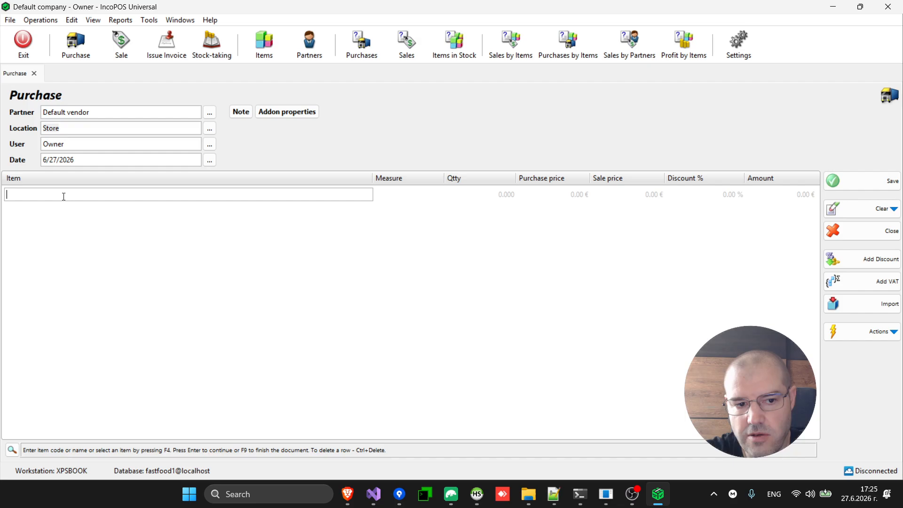
key("F4")
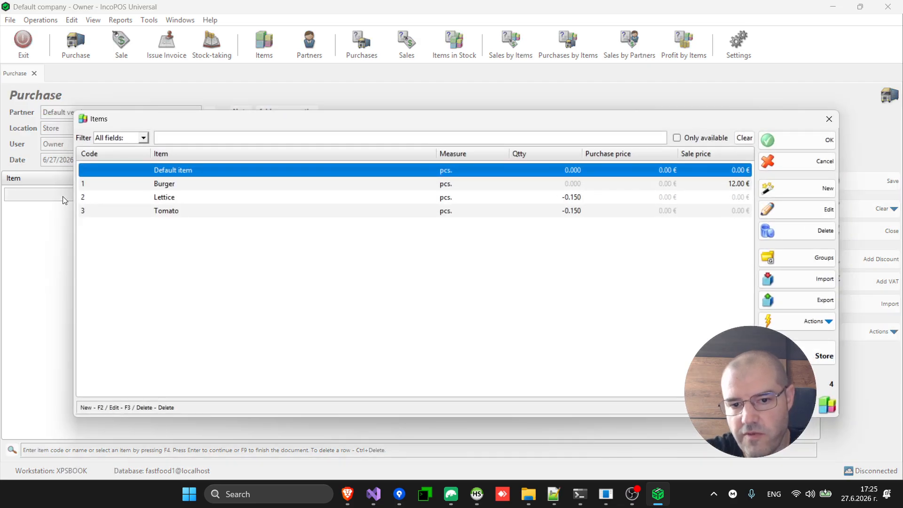
key("Down")
key("Down")
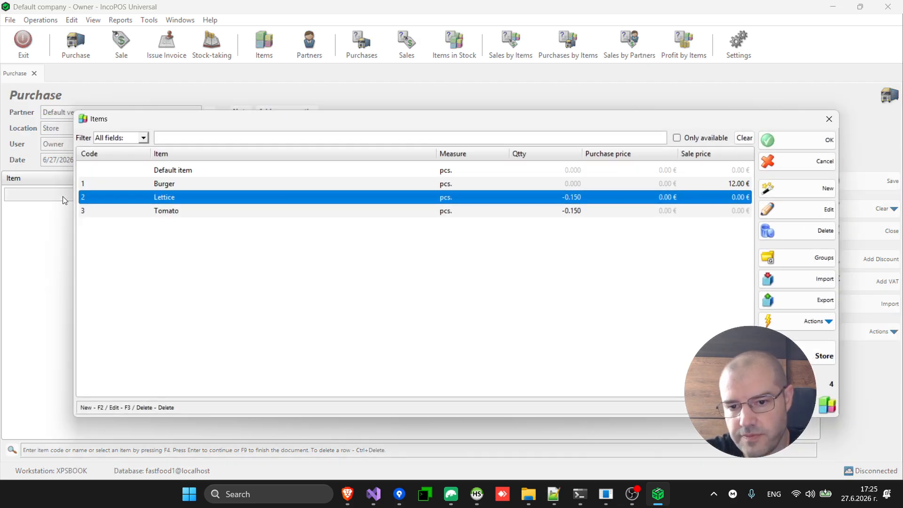
key("shift+Down")
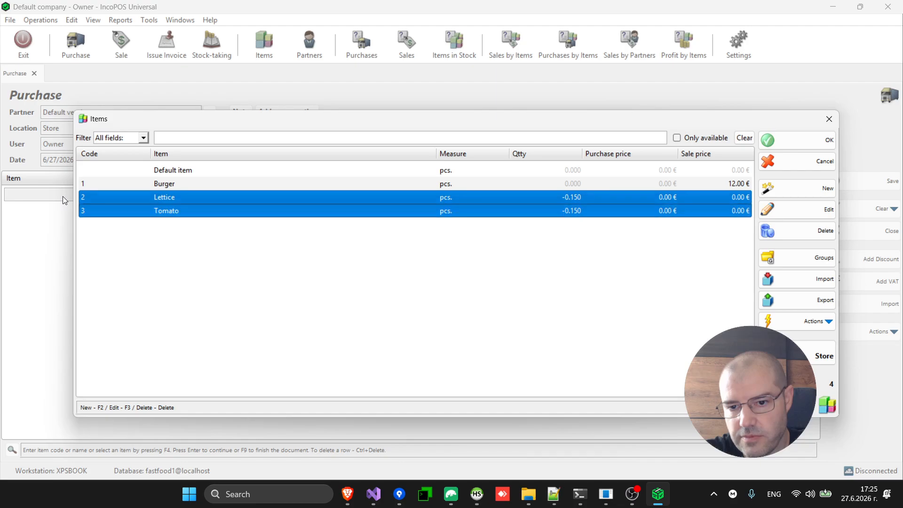
left_click(785, 139)
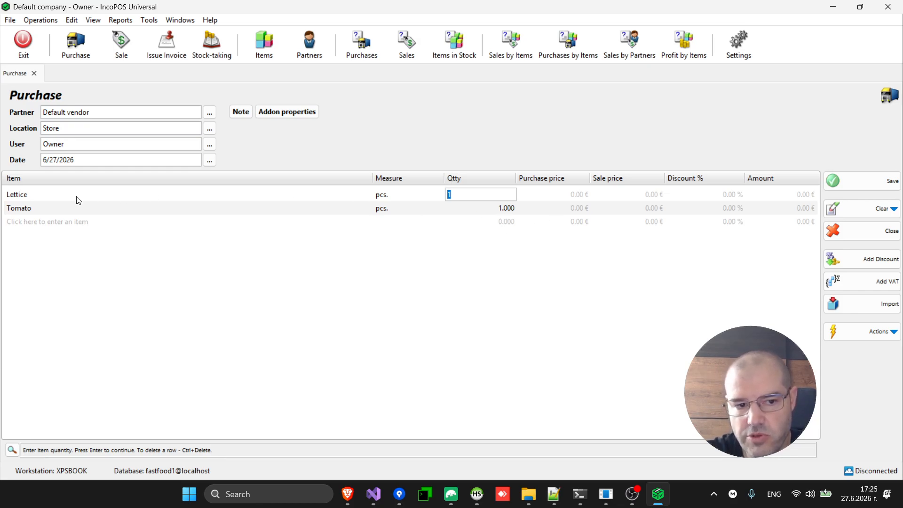
Open the item list from the purchase's Lettice row, set Lettice's unit of measure to kg and save the item
left_click(39, 194)
left_click(38, 196)
key("F4")
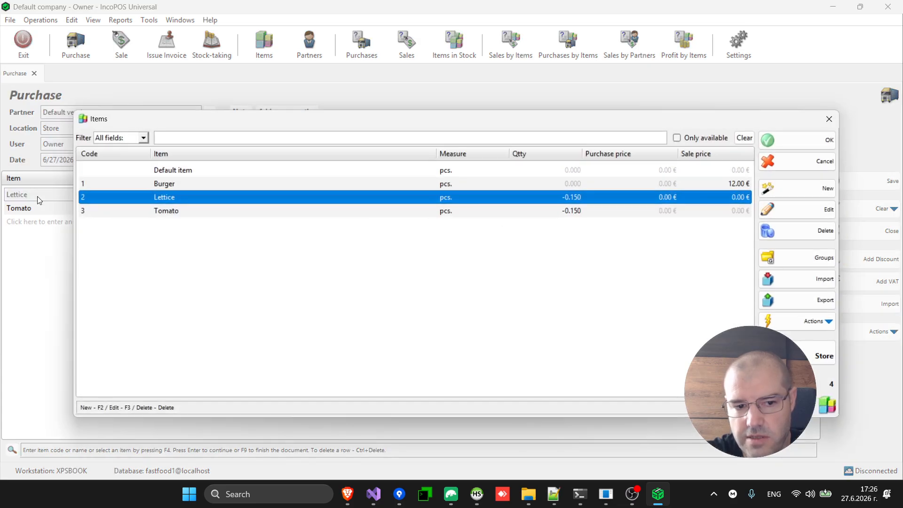
left_click(804, 216)
left_click(234, 150)
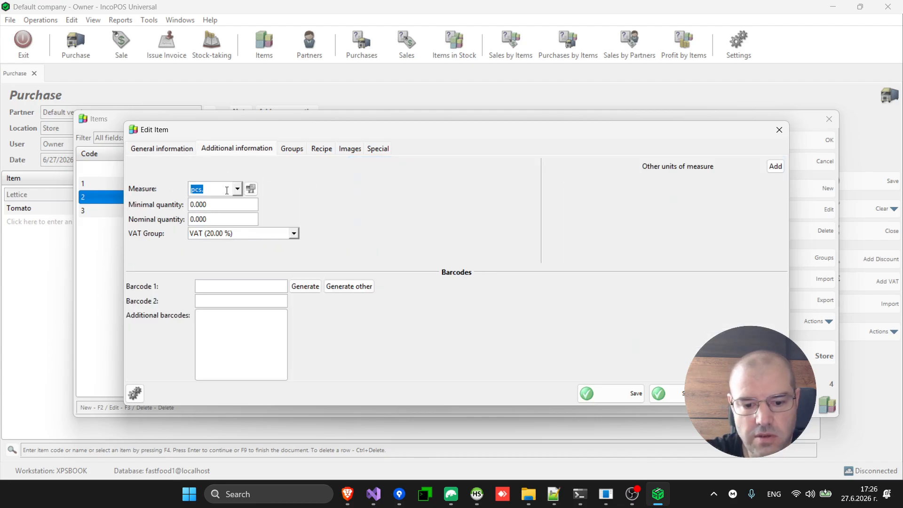
type("kg")
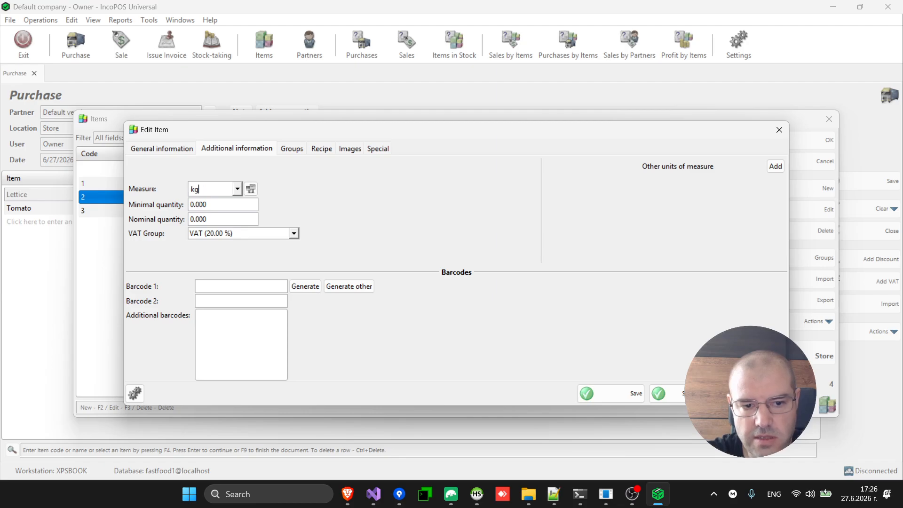
left_click(630, 394)
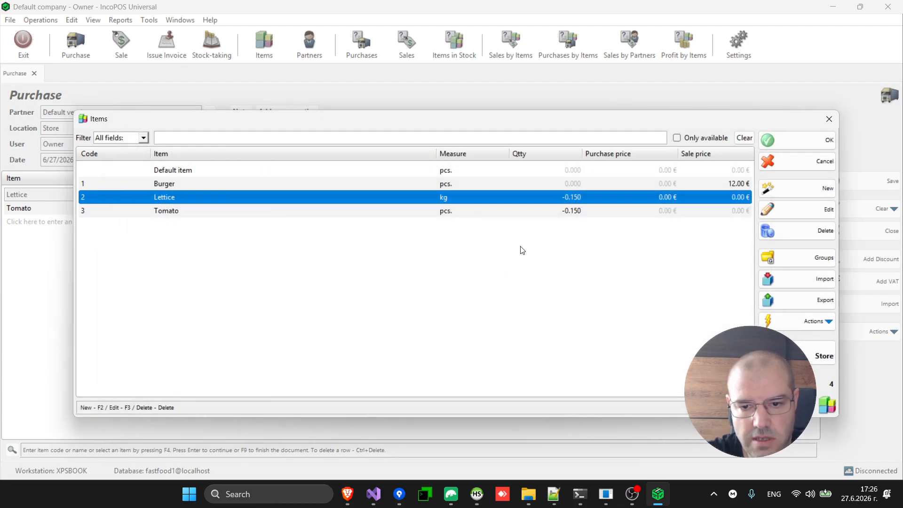
double_click(449, 211)
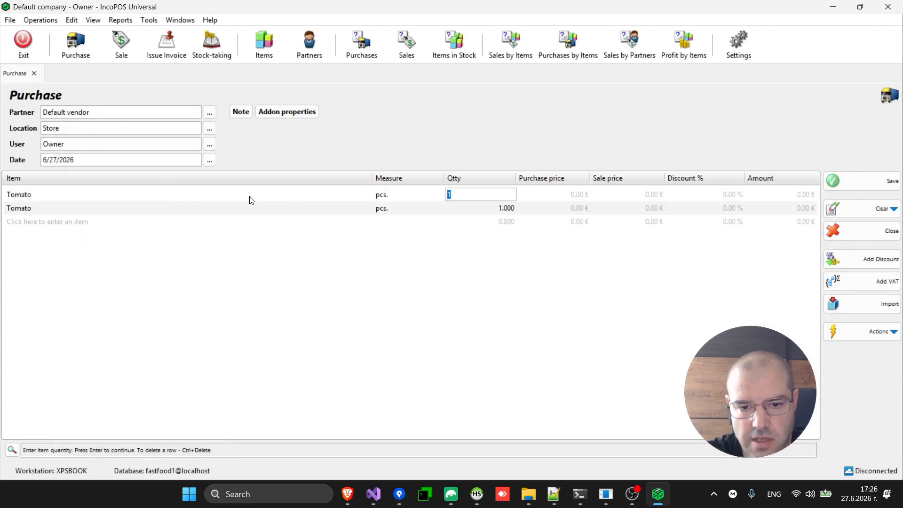
left_click(135, 194)
key("BackSpace")
key("BackSpace")
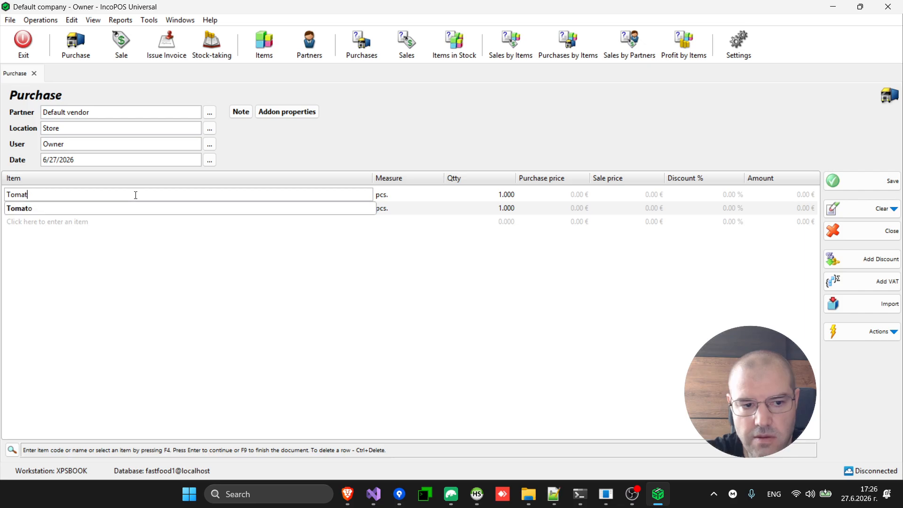
key("BackSpace")
key("BackSpace")
key("BackSpace")
key("BackSpace")
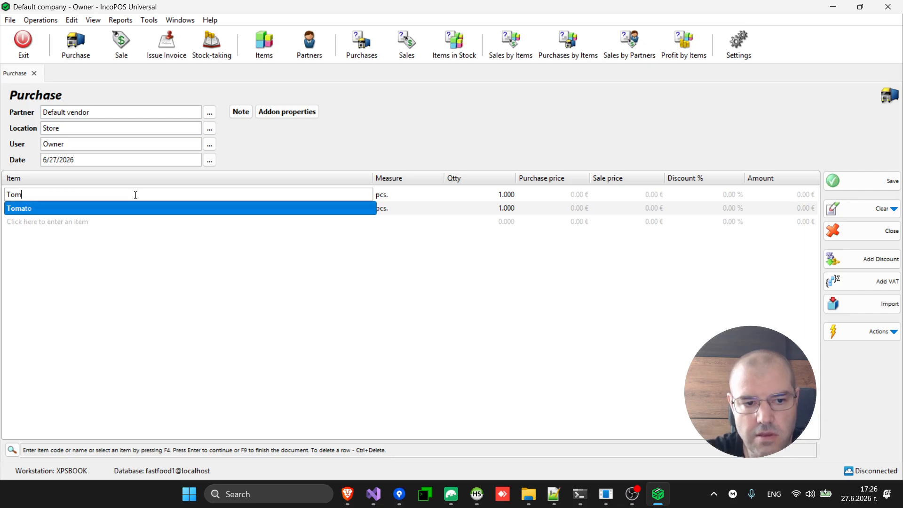
Set the Tomato item's unit of measure to kg, save it and return to the purchase
key("F4")
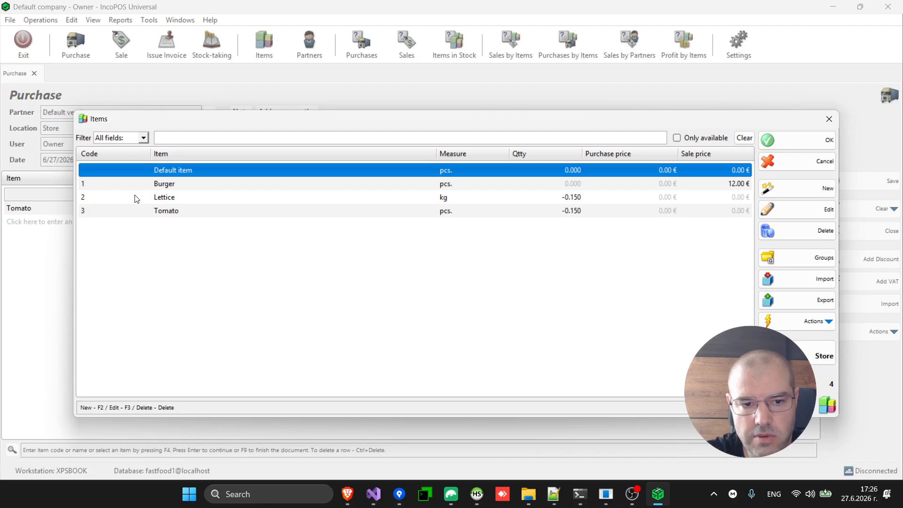
left_click(207, 203)
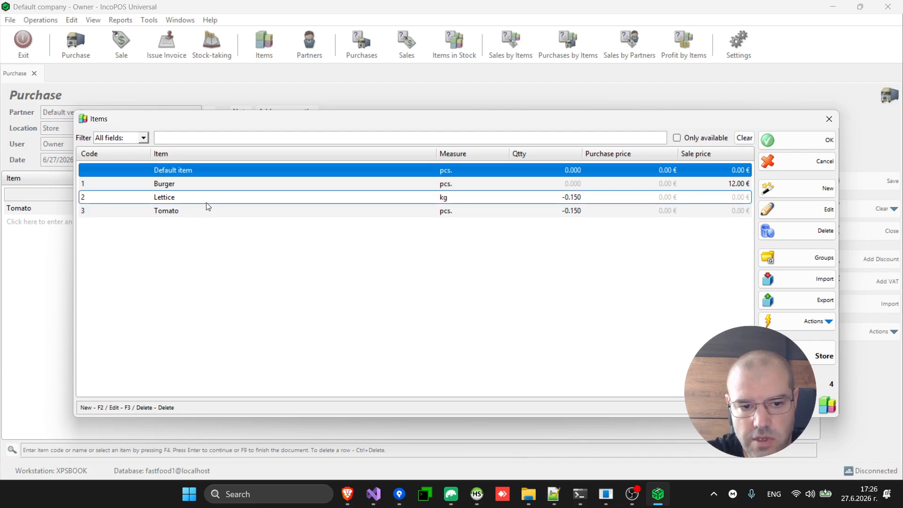
left_click(457, 213)
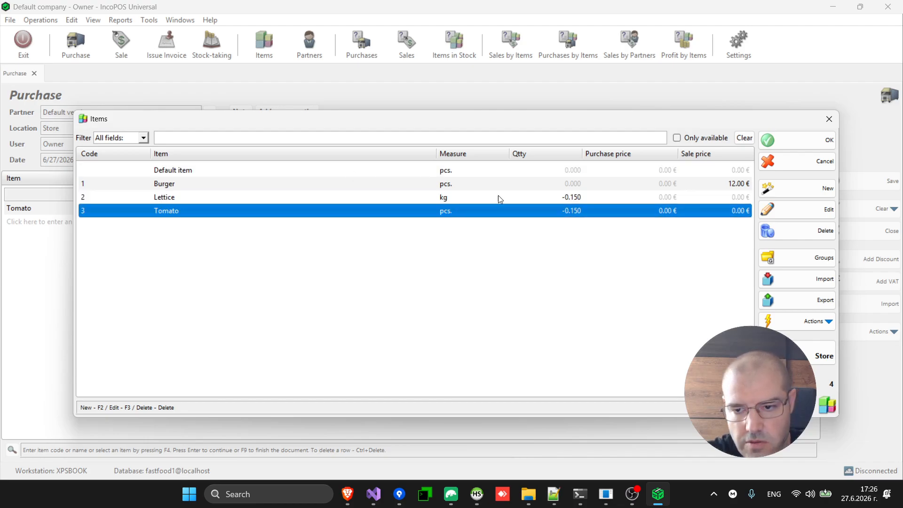
left_click(797, 211)
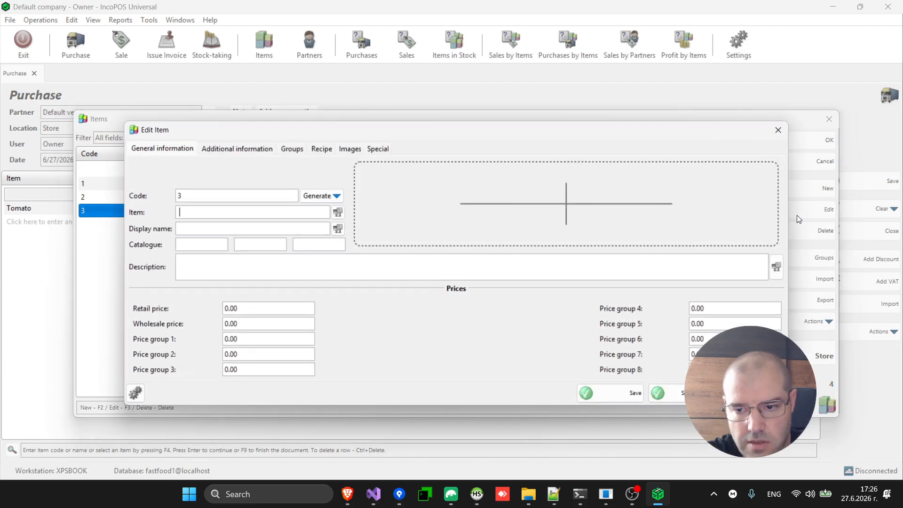
left_click(230, 149)
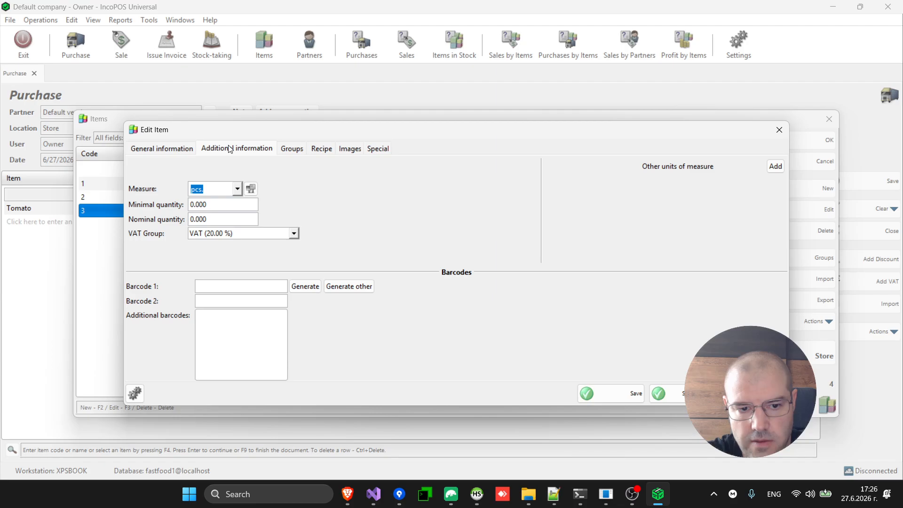
key("Escape")
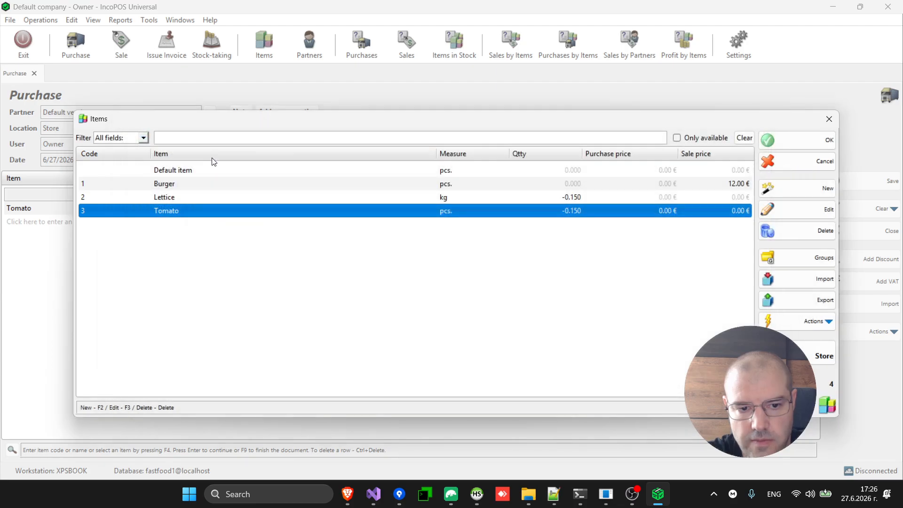
left_click(817, 211)
left_click(237, 149)
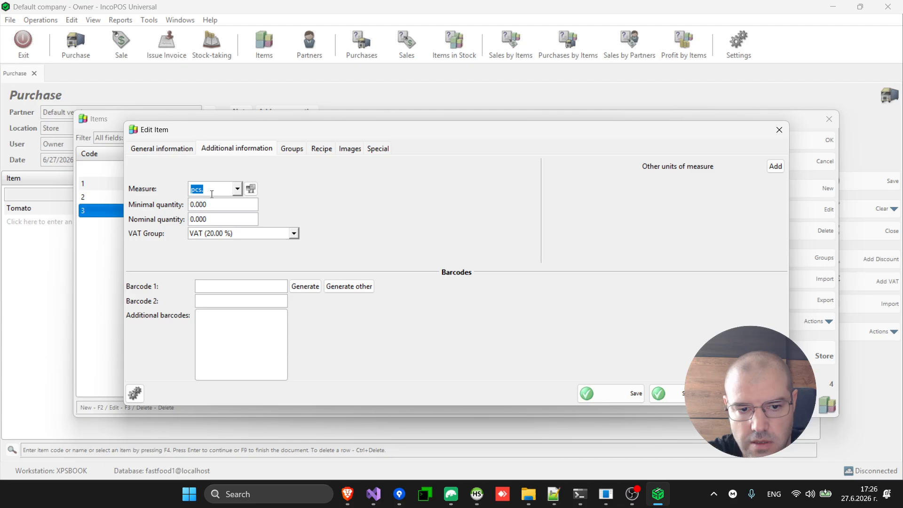
type("kg")
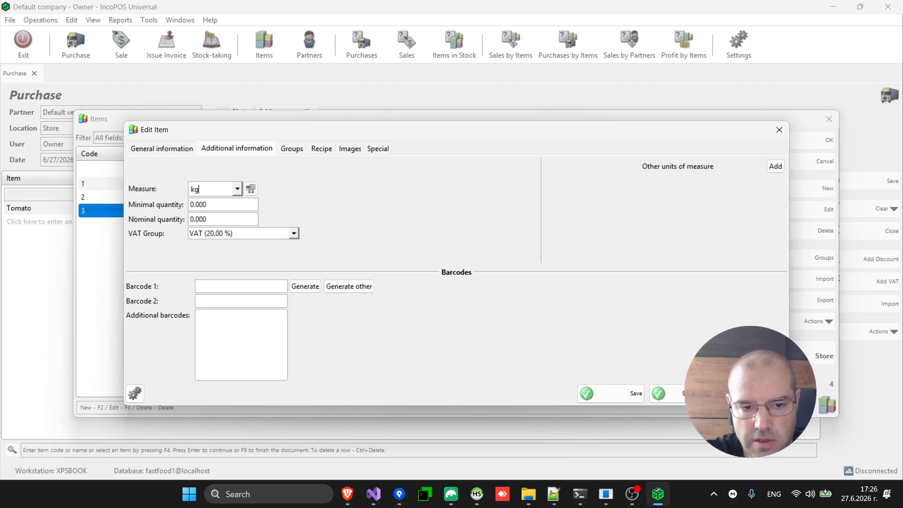
left_click(624, 393)
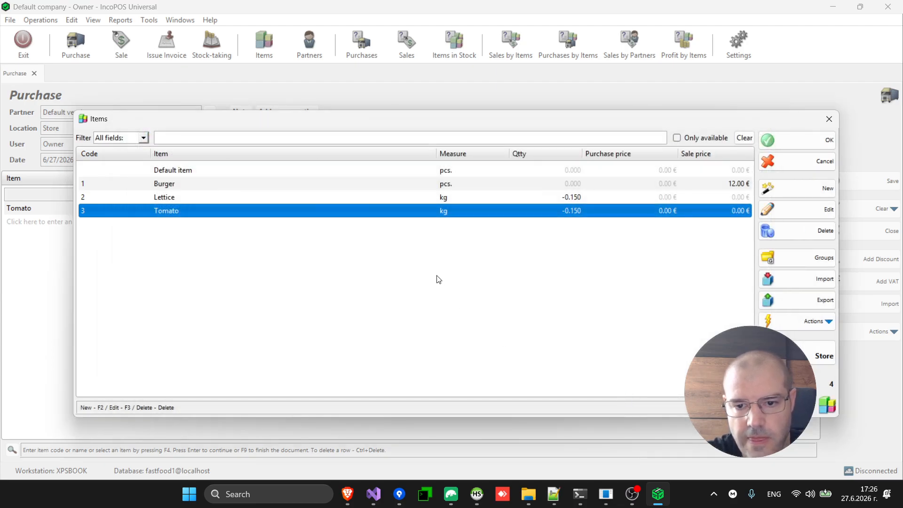
double_click(365, 209)
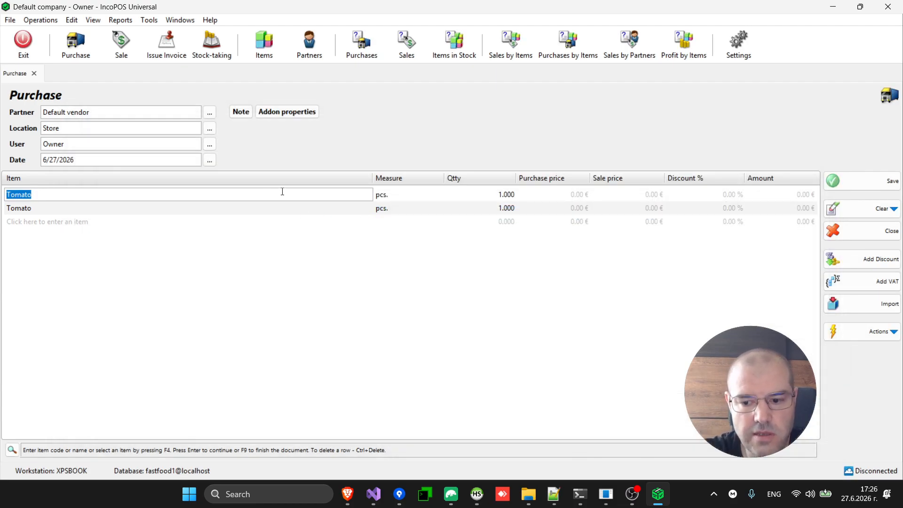
Delete both item rows from the purchase and add Lettice and Tomato together again from the item list
key("ctrl+Delete")
key("ctrl+Delete")
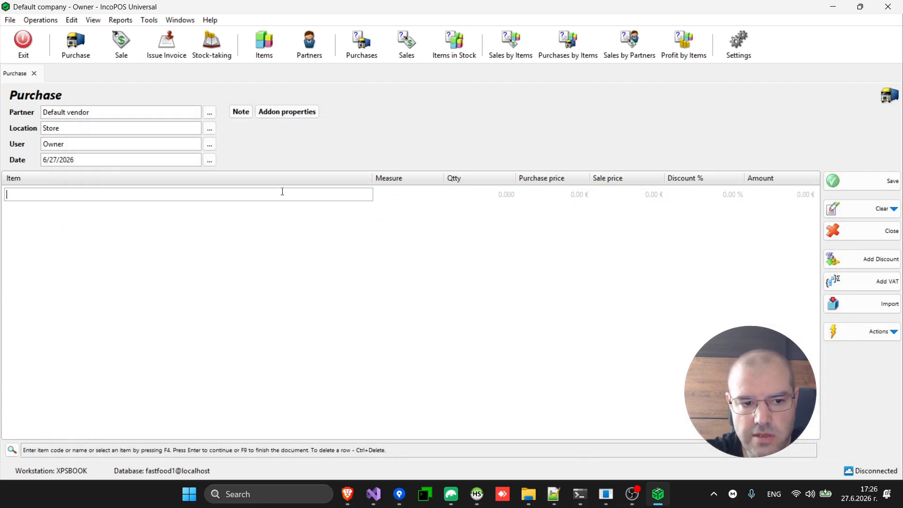
key("F4")
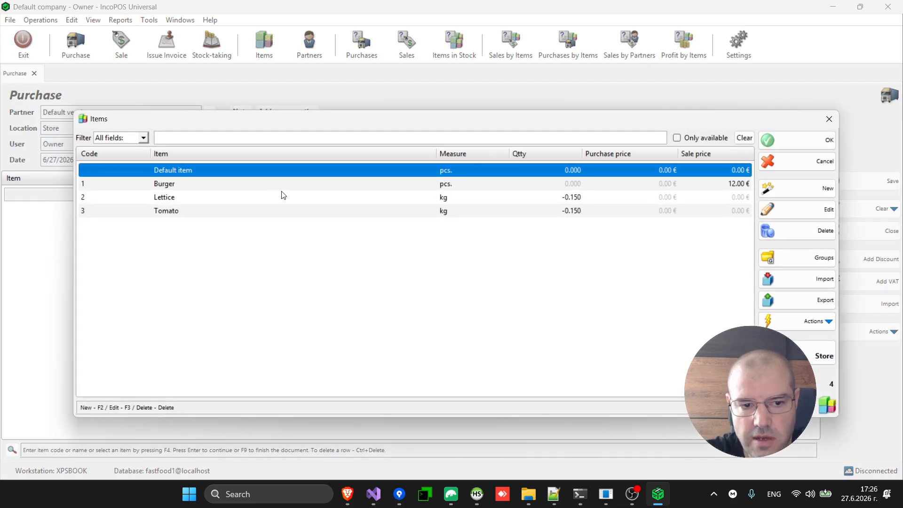
key("Down")
key("Down")
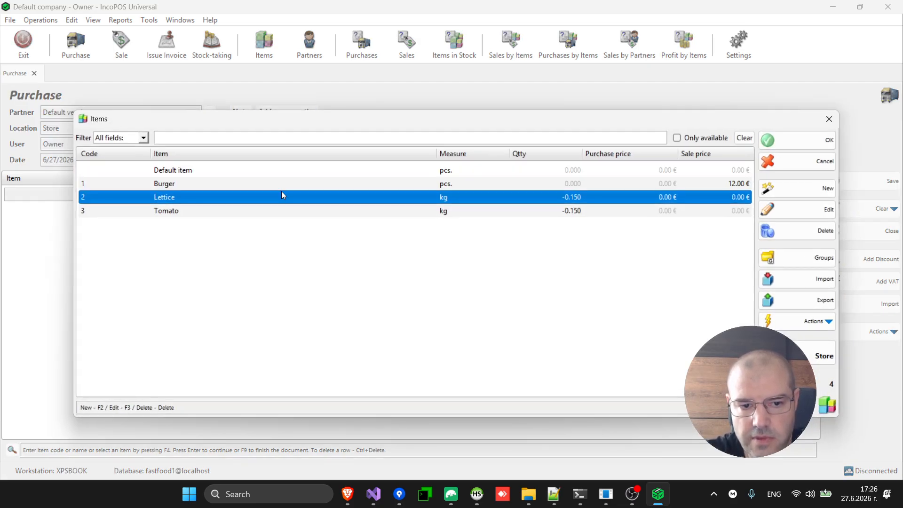
key("shift+Down")
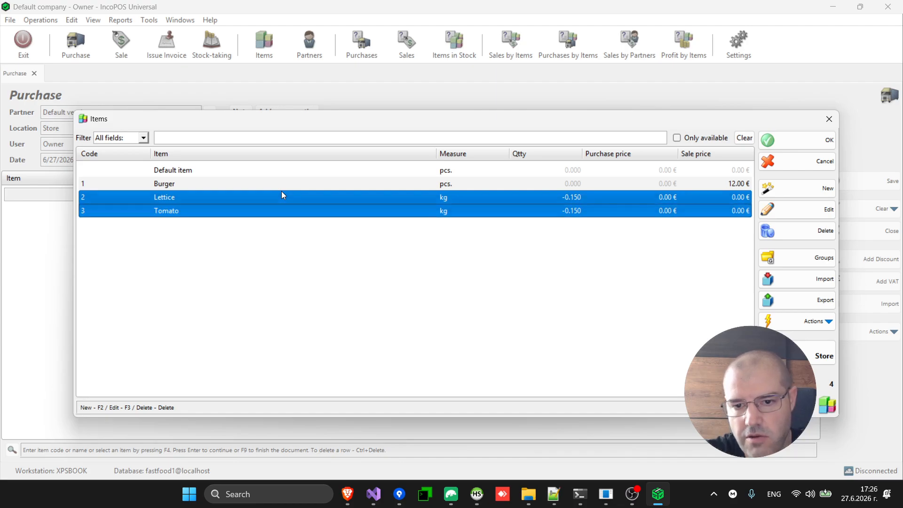
left_click(788, 140)
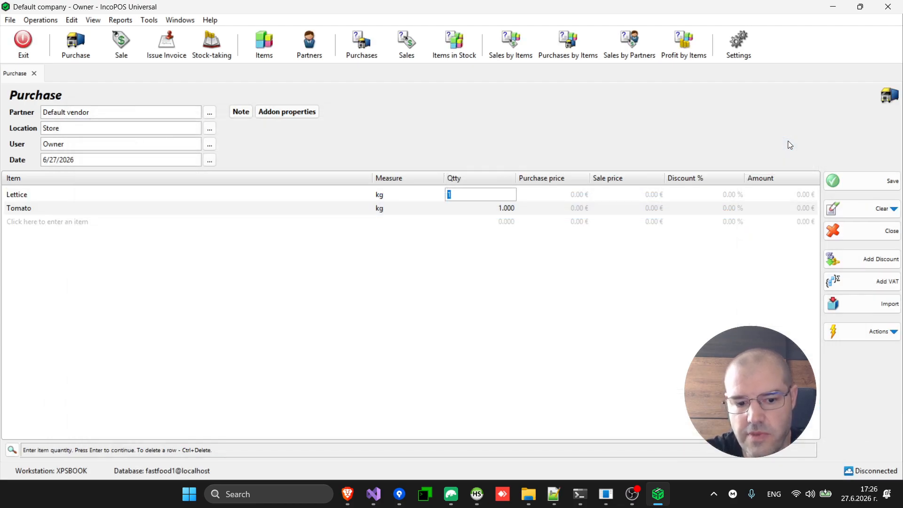
Set the purchase quantity to 10 kg for both Lettice and Tomato
type("10")
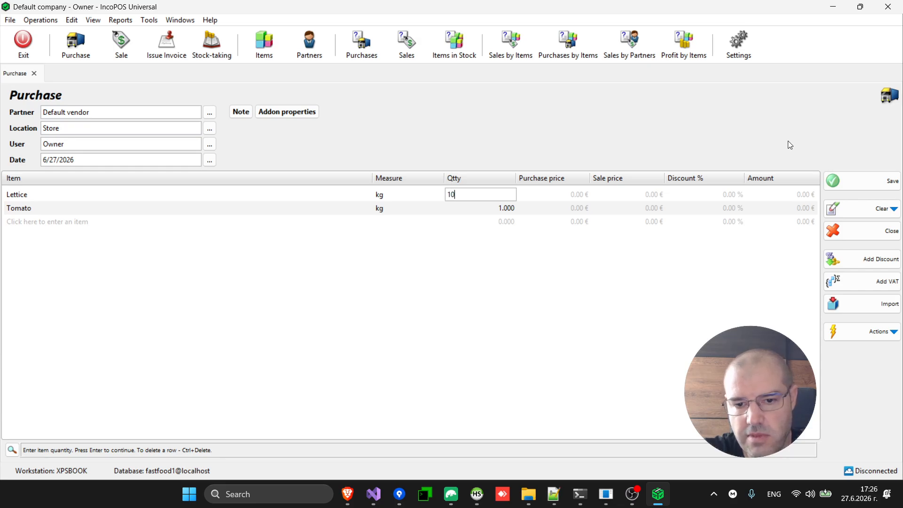
key("Return")
type("10")
key("Return")
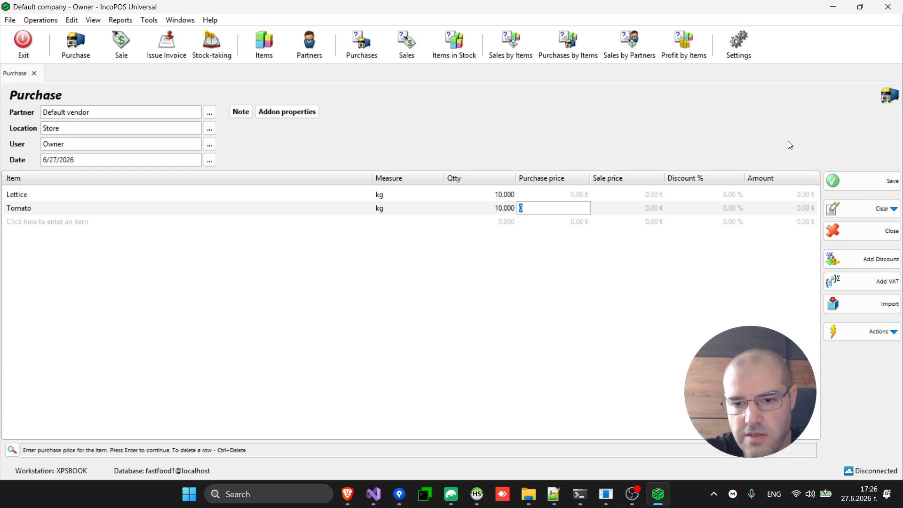
Set the purchase price to 3.00 € for both Lettice and Tomato
key("Up")
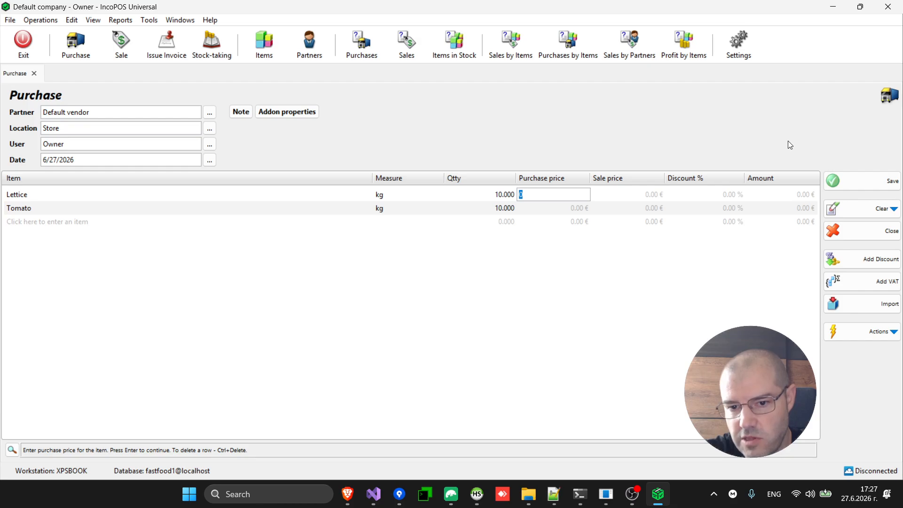
type("3")
key("Return")
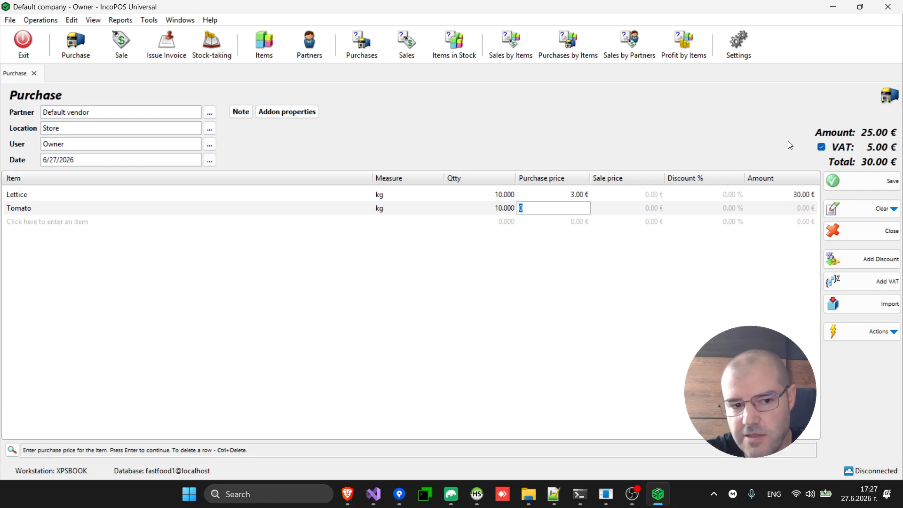
type("3")
key("Return")
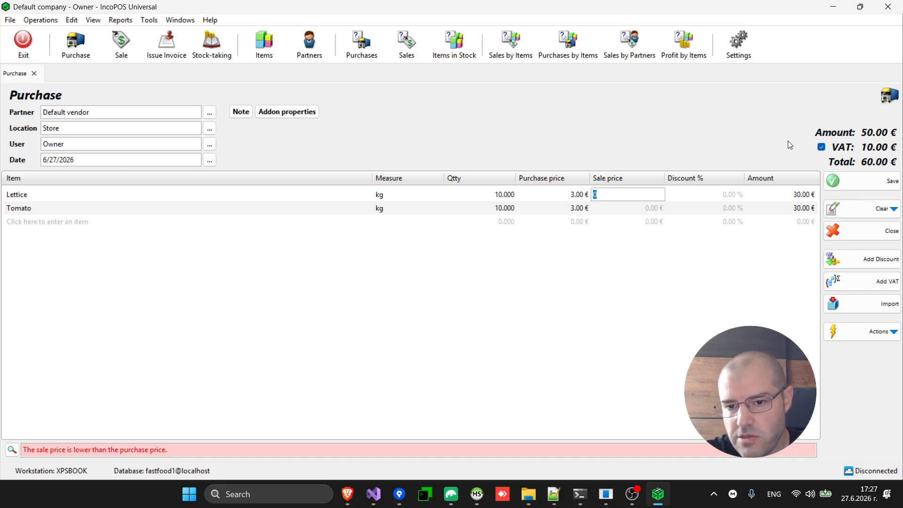
Set the sale price to 5.00 € for both Lettice and Tomato
type("5")
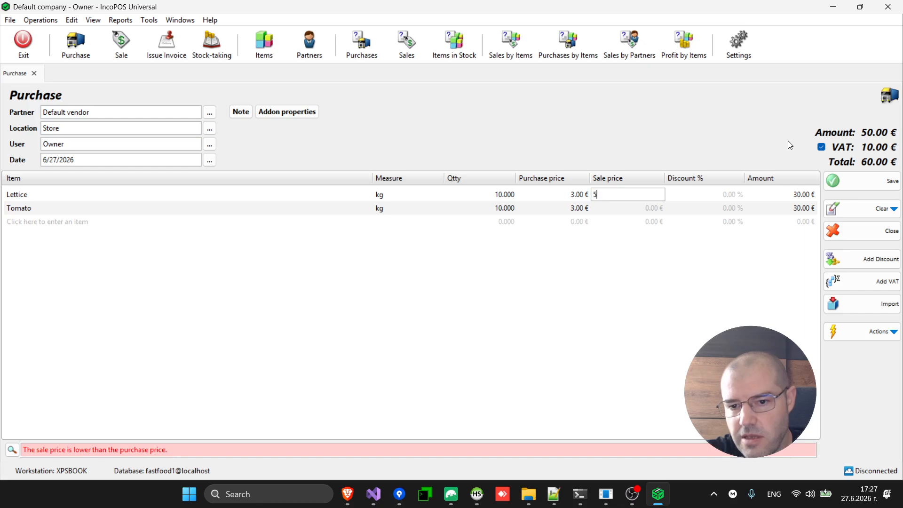
key("Return")
type("5")
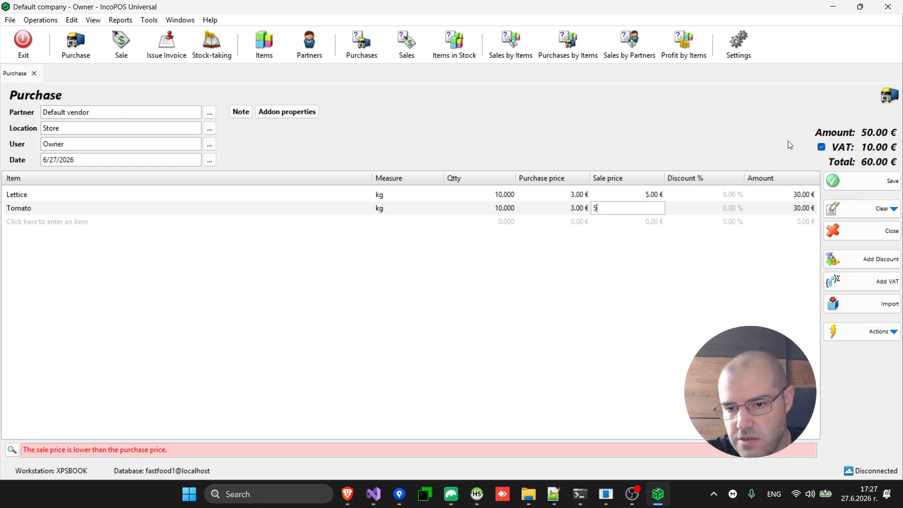
key("Up")
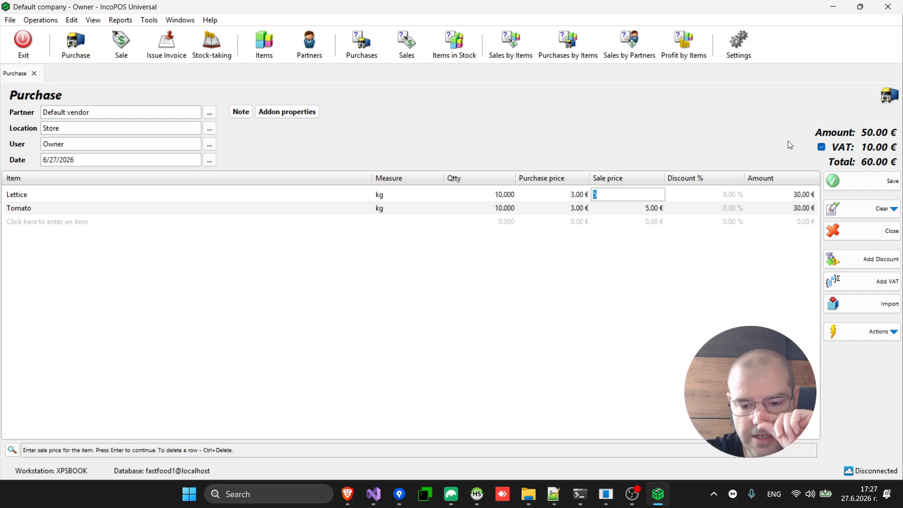
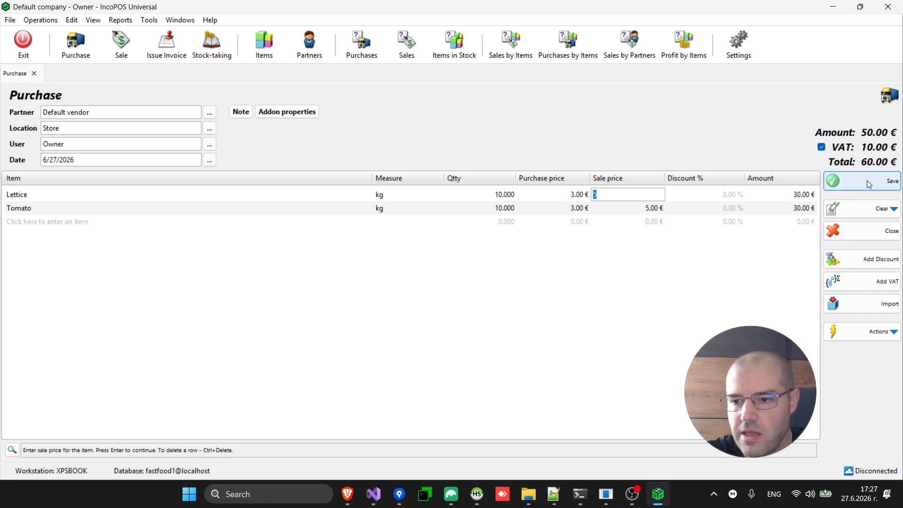
Save the purchase with a card payment for the full amount and decline printing a stock receipt
left_click(853, 181)
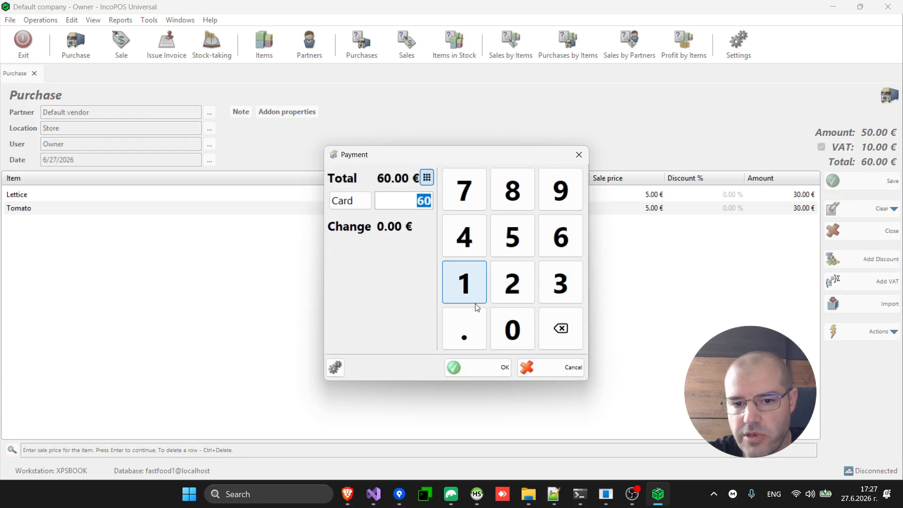
left_click(486, 372)
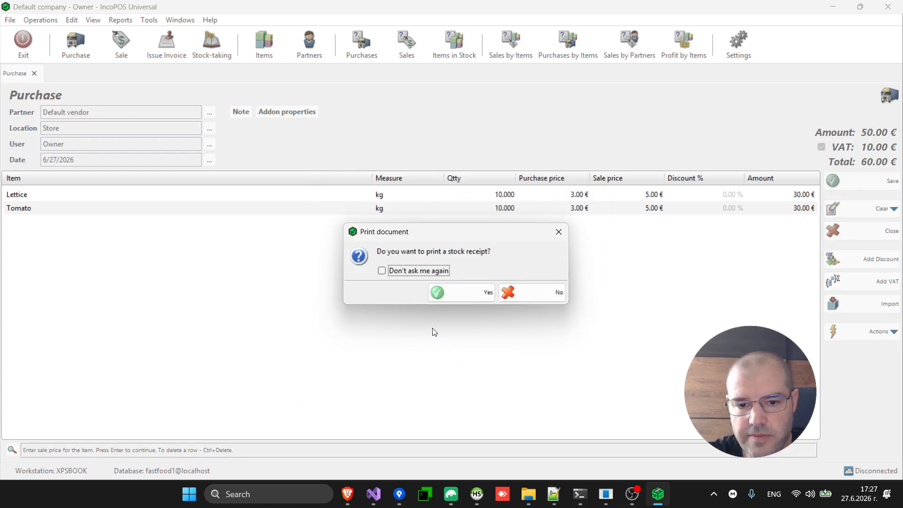
left_click(537, 292)
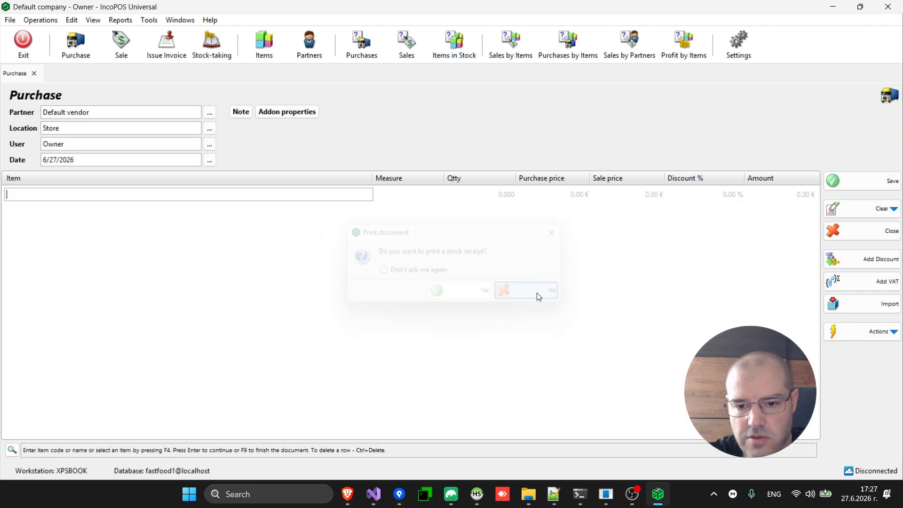
Check the stock quantities of Lettice and Tomato in the items list, and close the purchase document
left_click(271, 47)
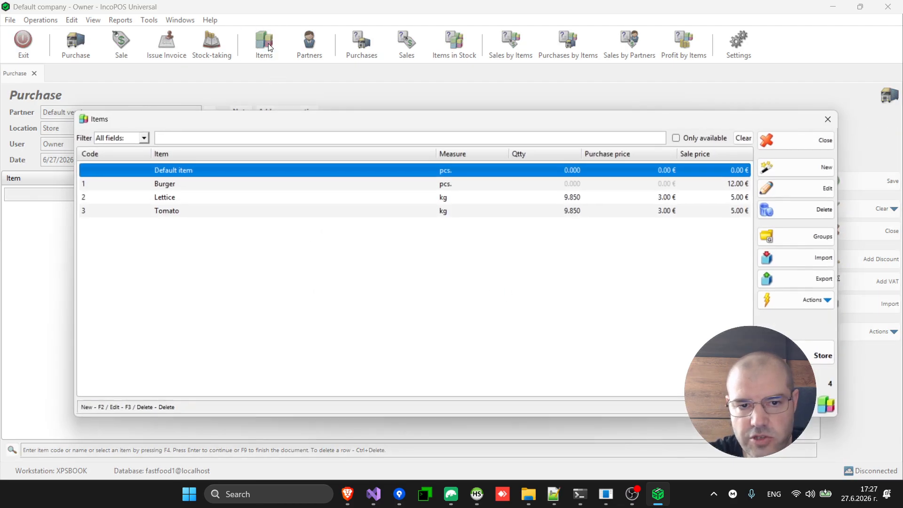
left_click(584, 201)
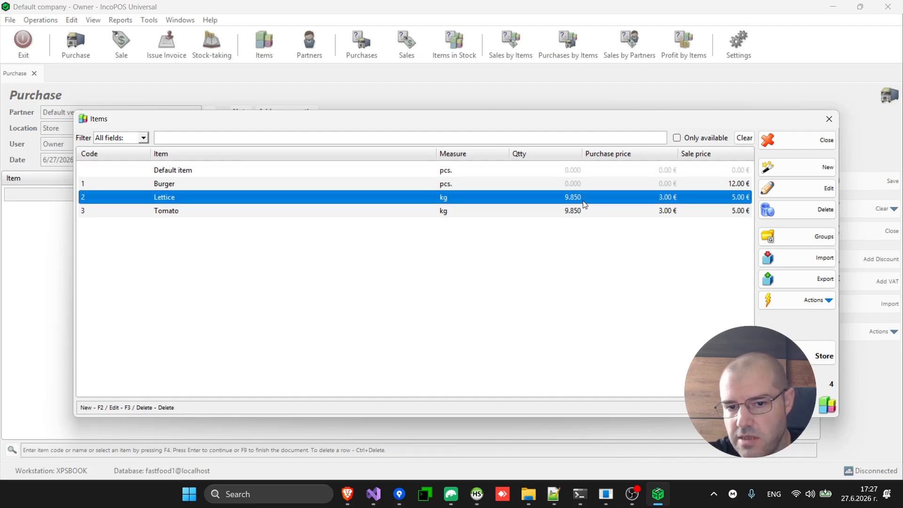
key("Down")
key("Up")
key("Down")
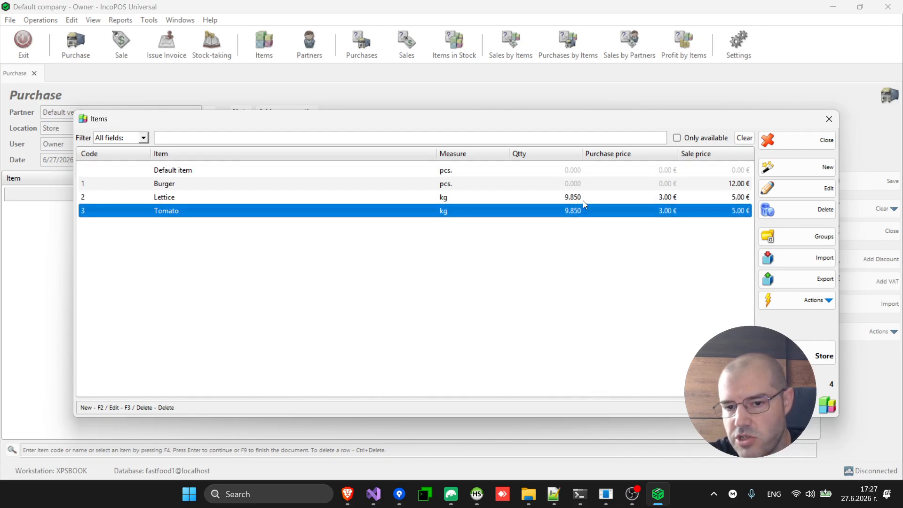
key("Up")
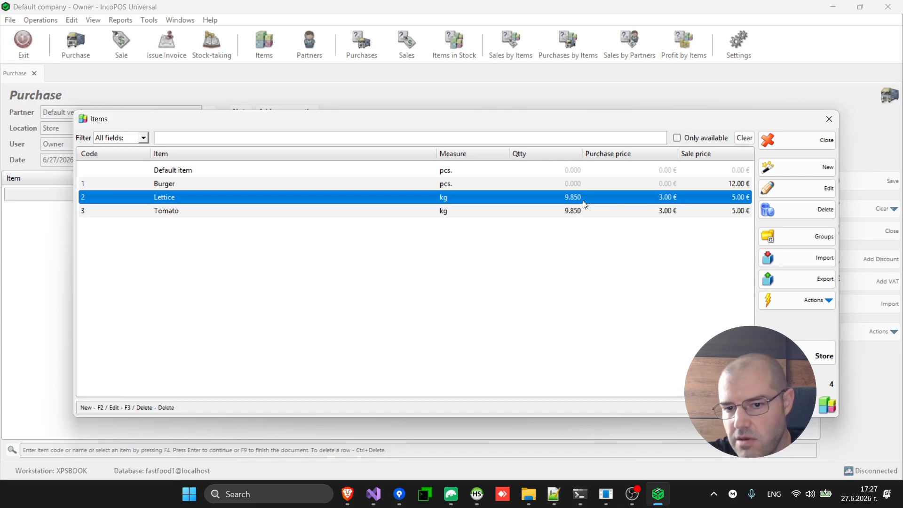
key("Down")
key("Up")
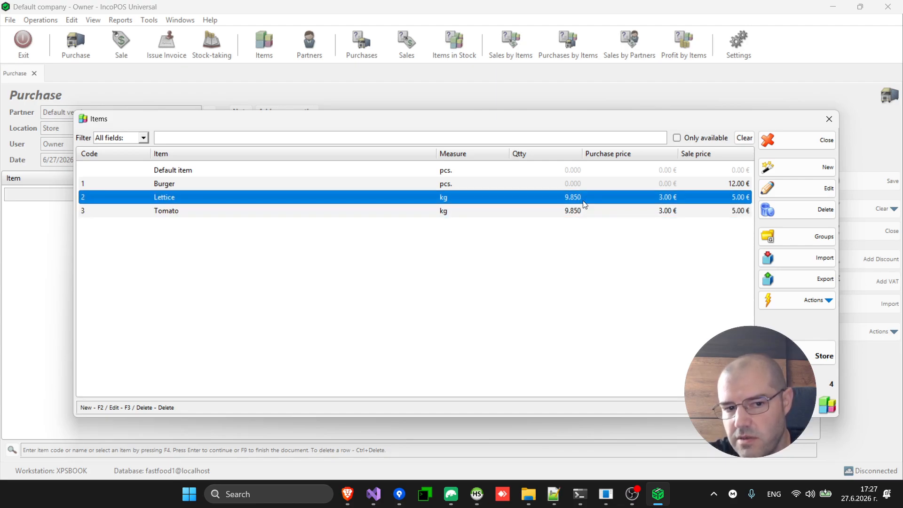
key("Down")
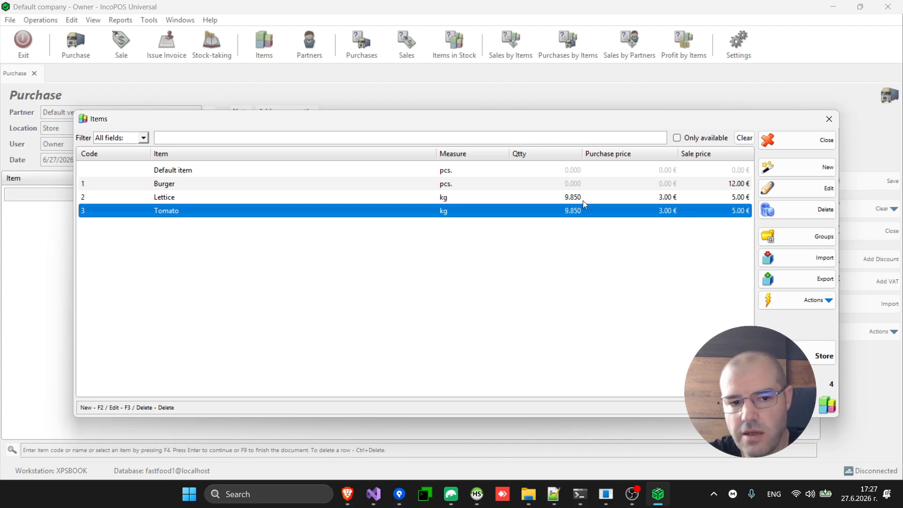
key("Escape")
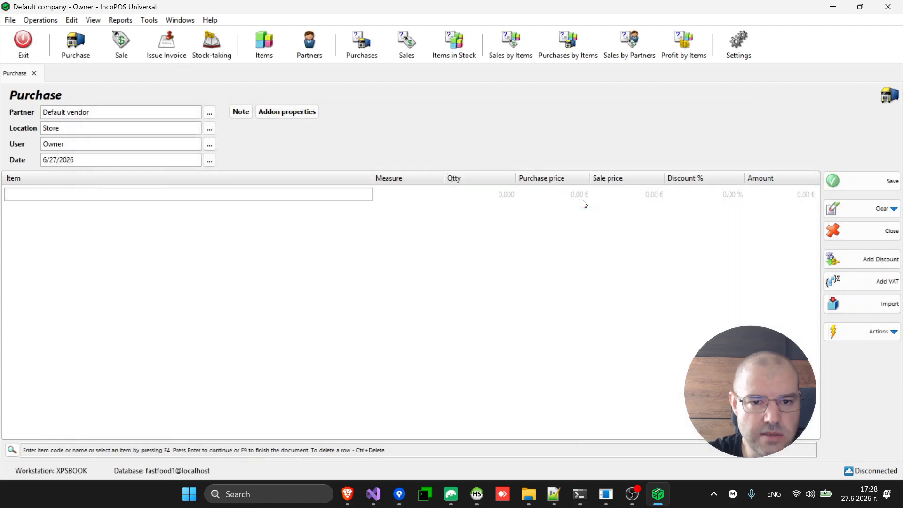
left_click(35, 74)
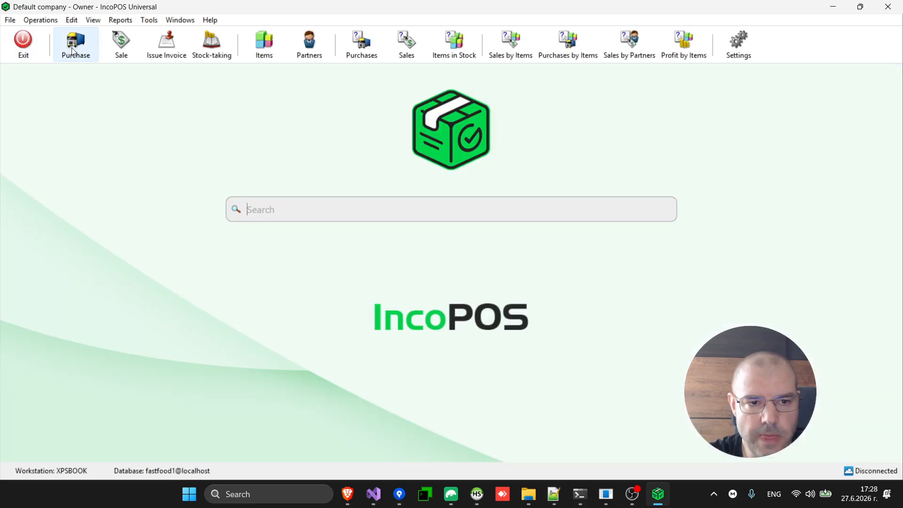
Run the sales report without filters, examine the Burger sales rows, and close the report
left_click(120, 19)
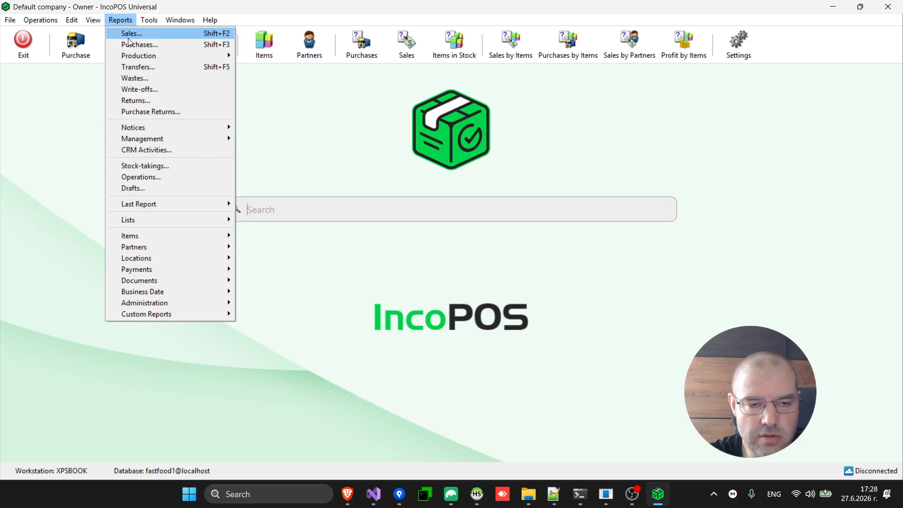
left_click(129, 38)
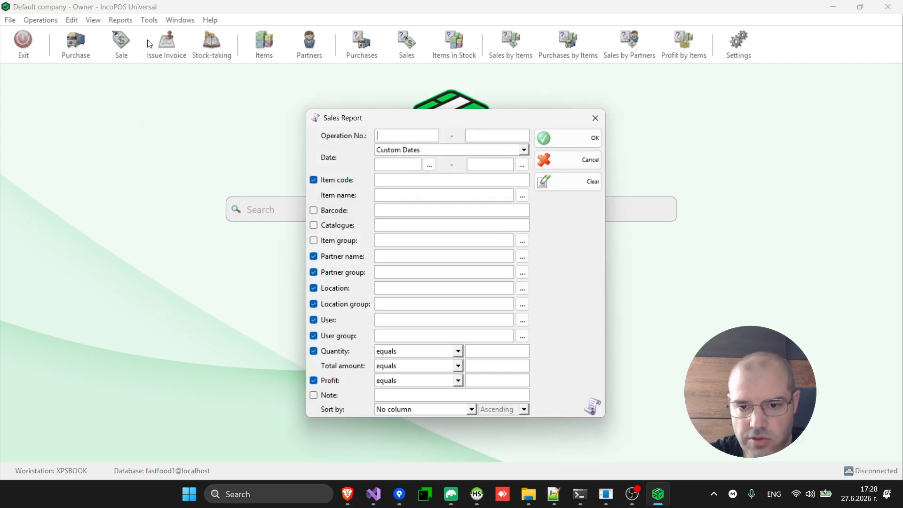
left_click(541, 137)
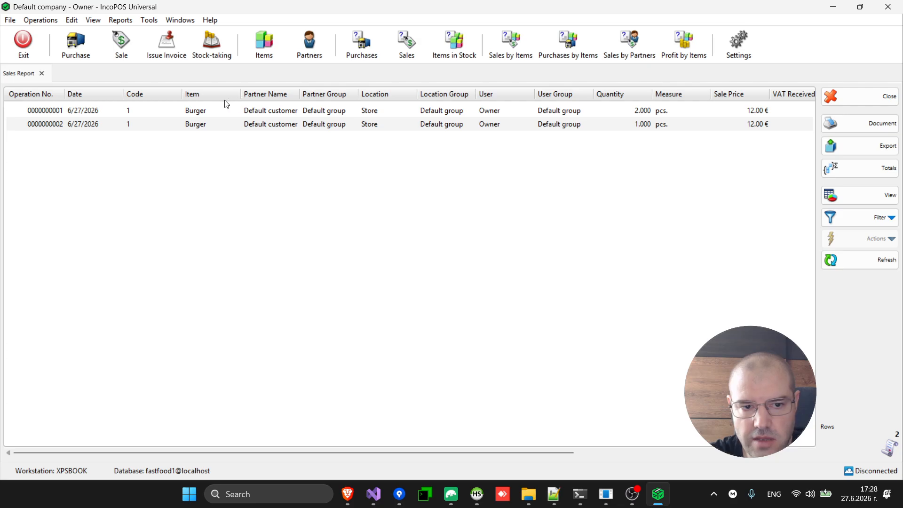
left_click(233, 114)
key("Down")
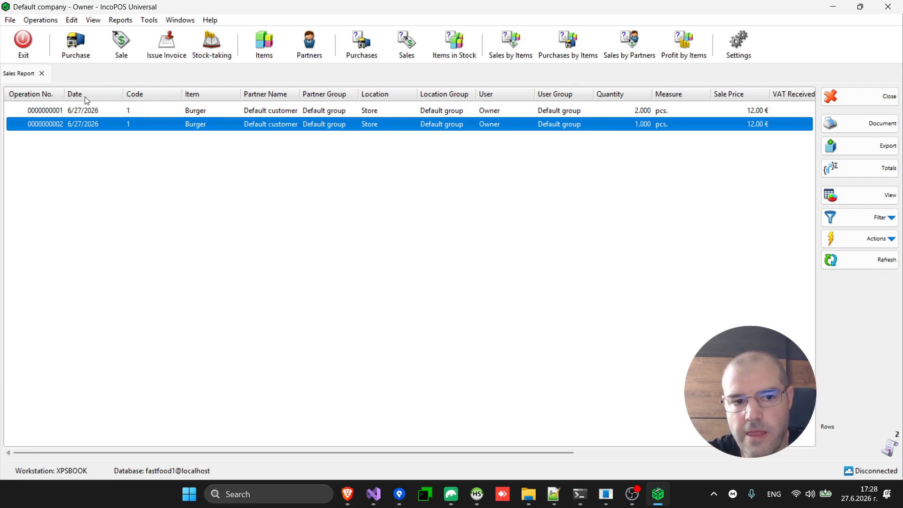
left_click(41, 73)
left_click(71, 19)
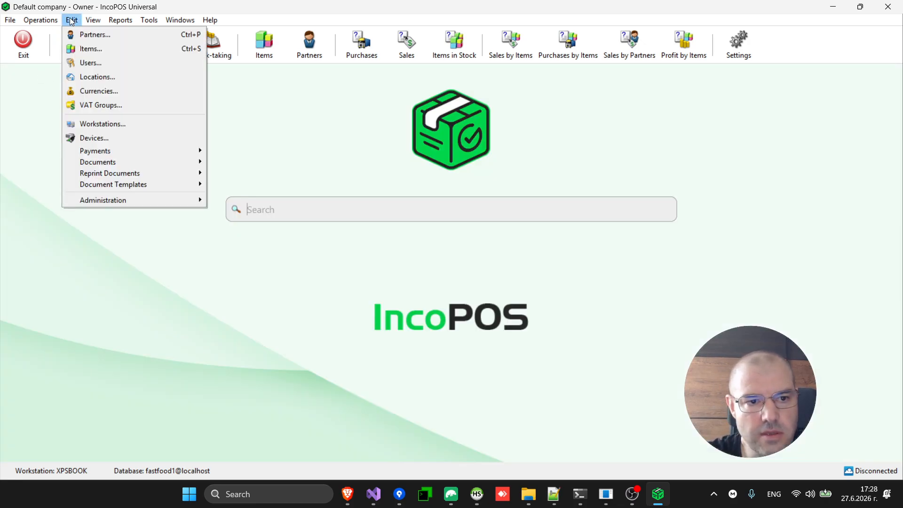
mouse_move(47, 20)
mouse_move(55, 38)
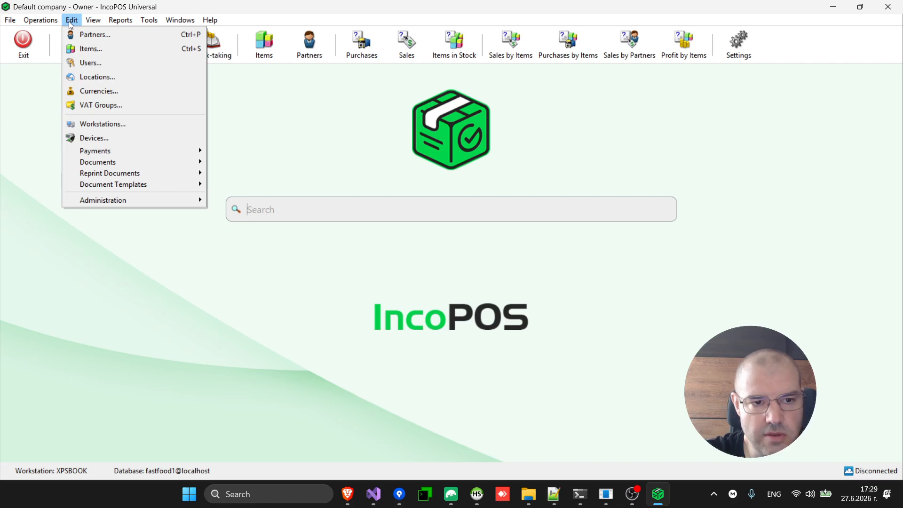
left_click(69, 21)
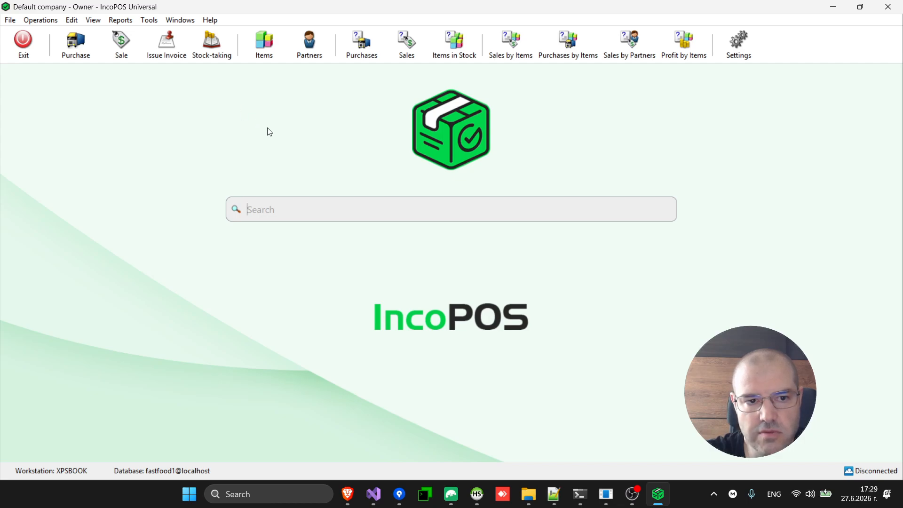
Add the Touch Screen function to the toolbar just before Purchase, and test the new shortcut
left_click(87, 22)
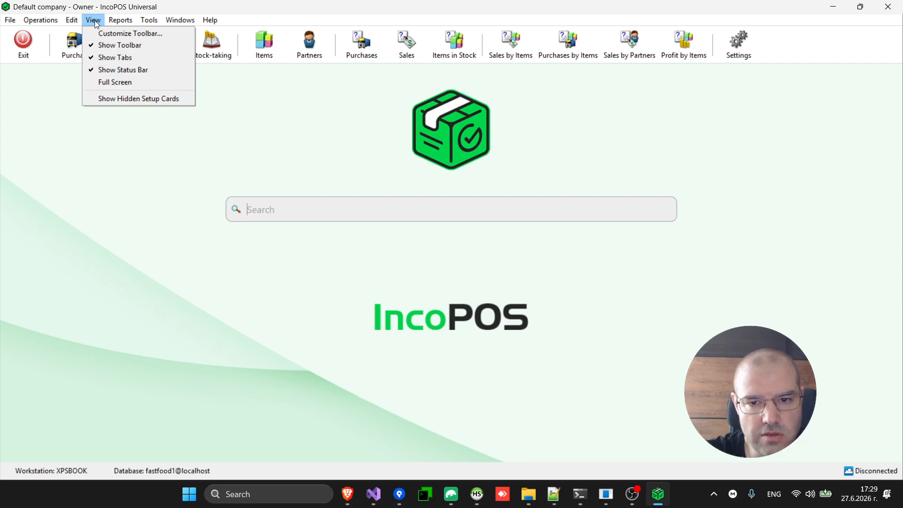
left_click(109, 33)
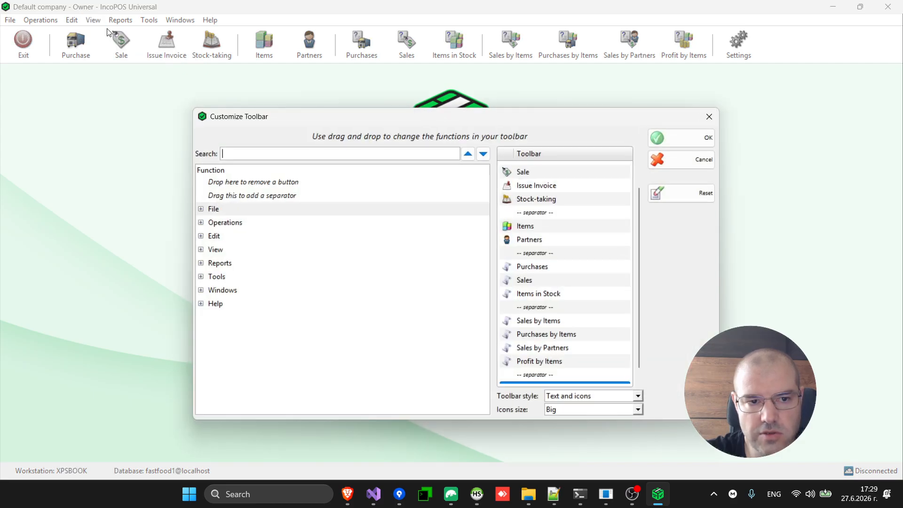
scroll(572, 227, "up", 1)
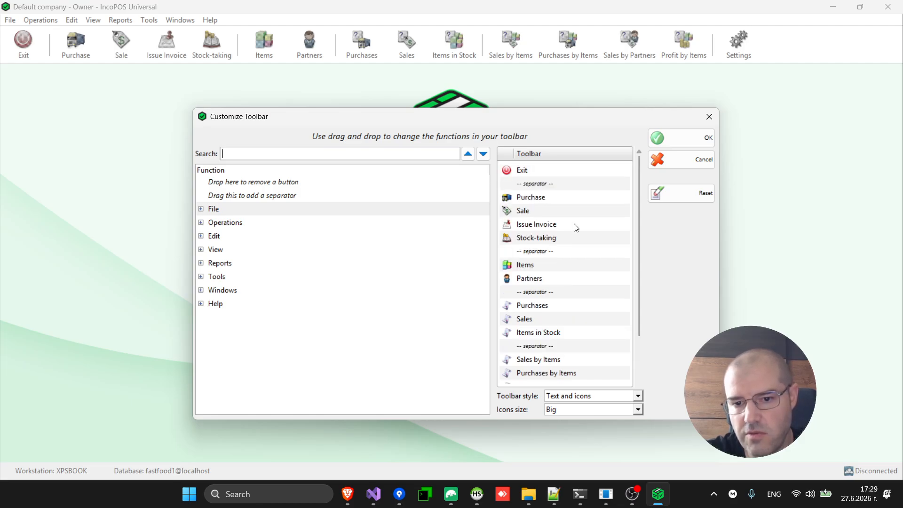
left_click(200, 223)
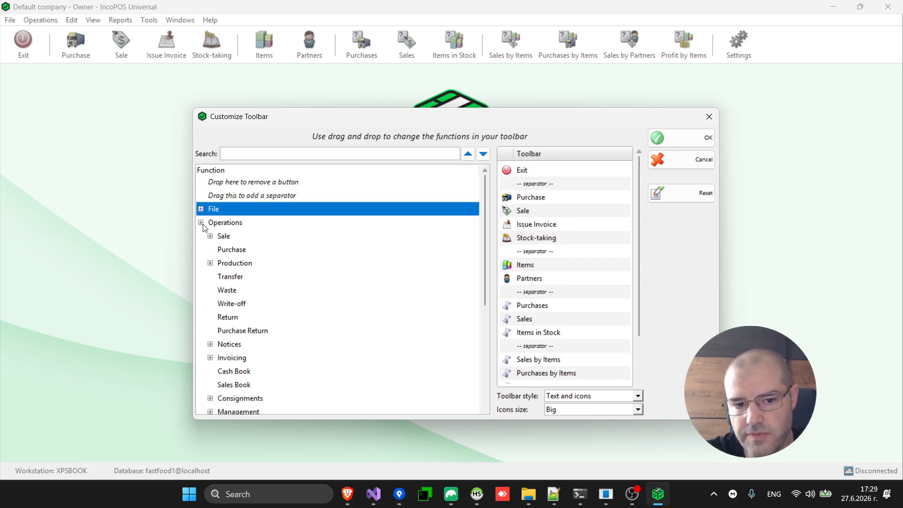
type("touc")
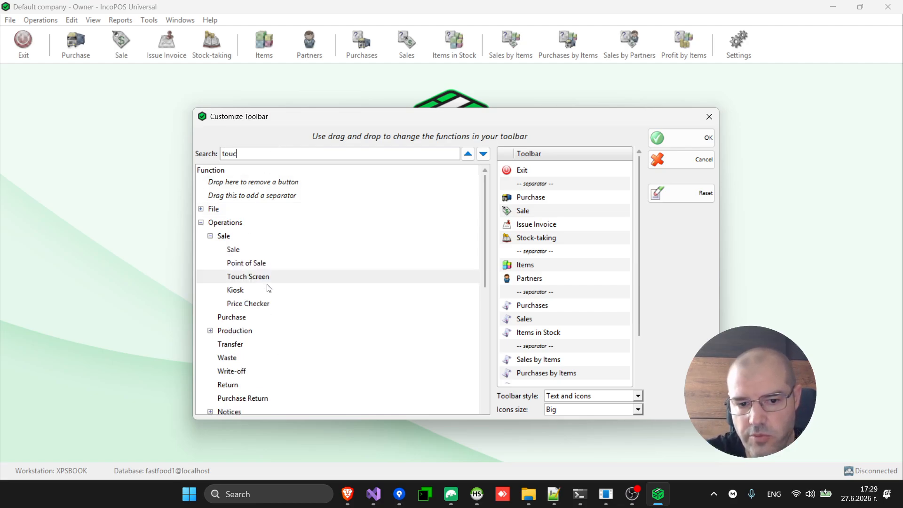
left_click_drag(270, 278, 578, 185)
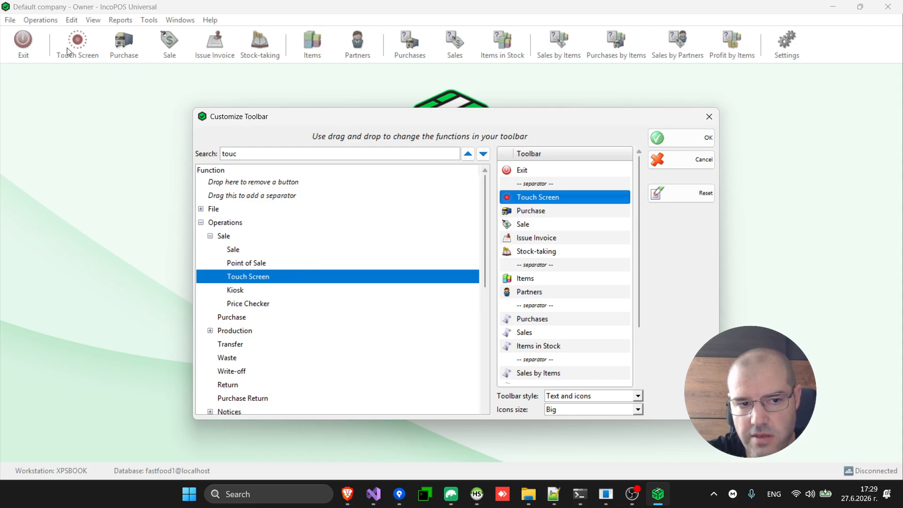
left_click(676, 138)
left_click(76, 40)
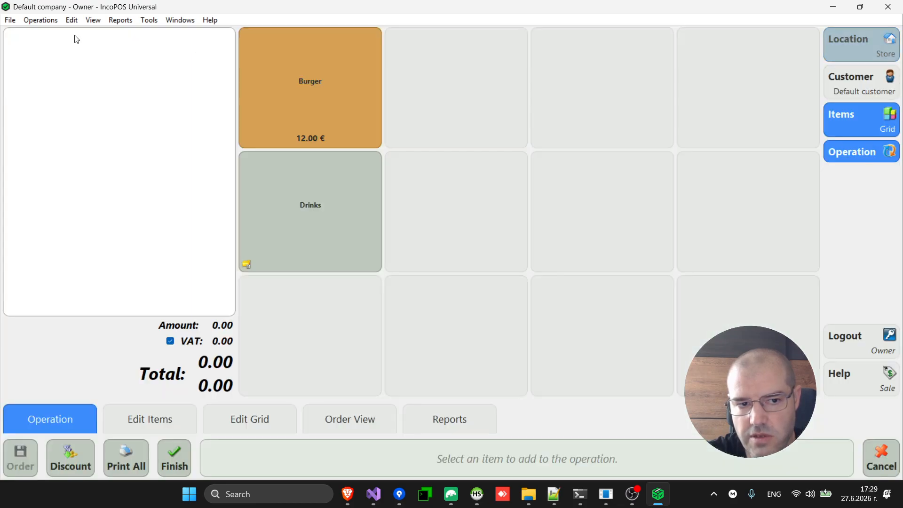
key("Escape")
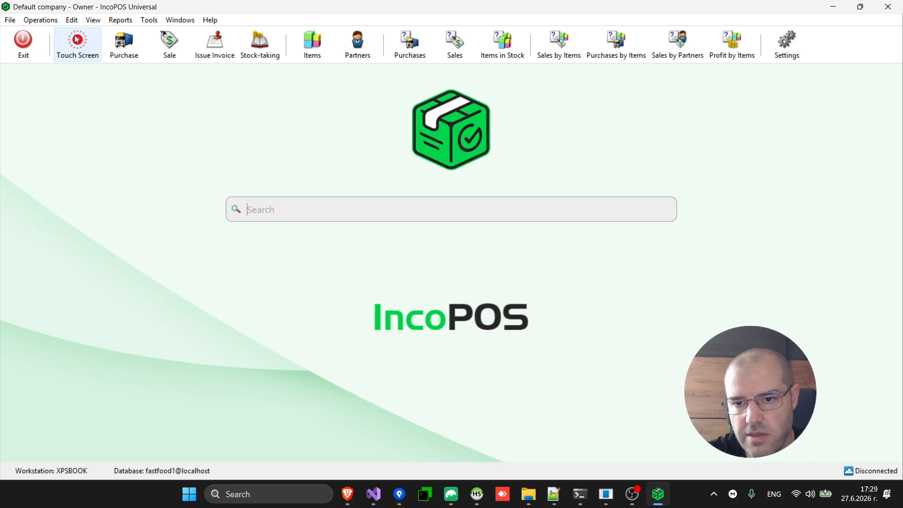
Set the login screen type to Dark Fullscreen and save the settings
left_click(787, 55)
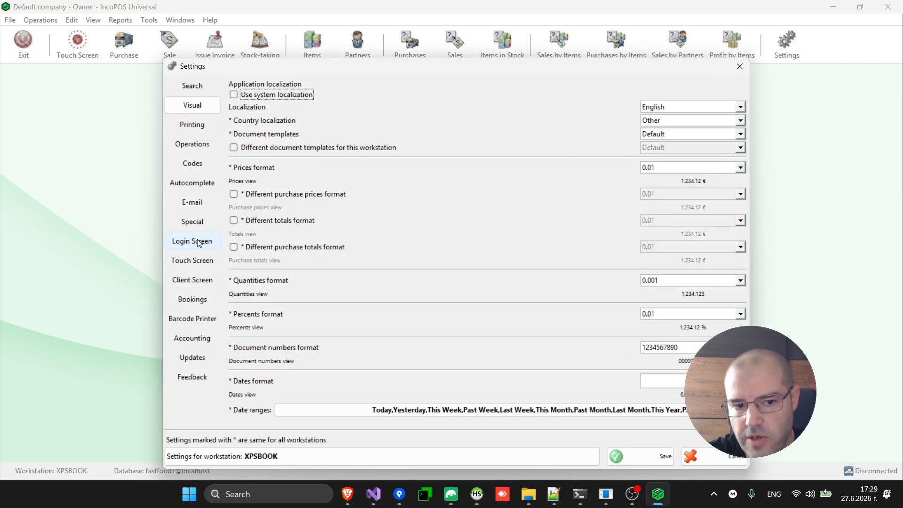
left_click(200, 243)
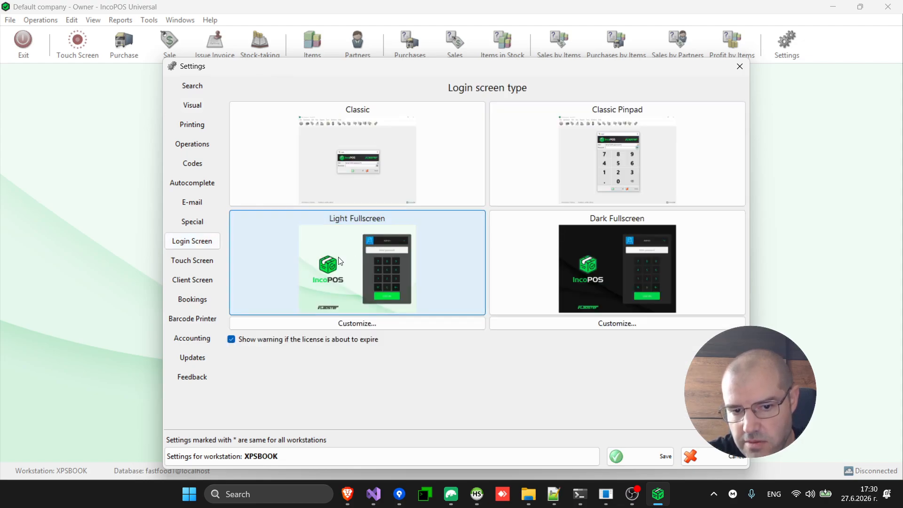
left_click(651, 285)
left_click(435, 283)
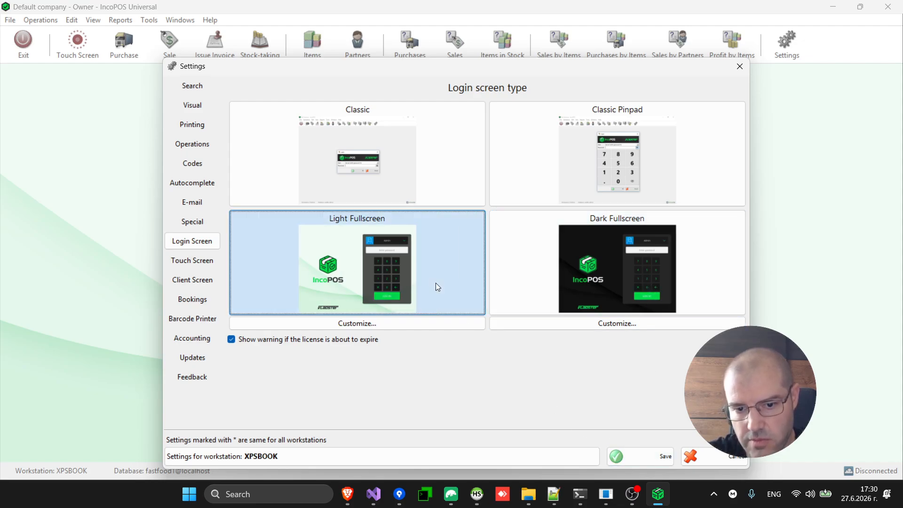
left_click(625, 269)
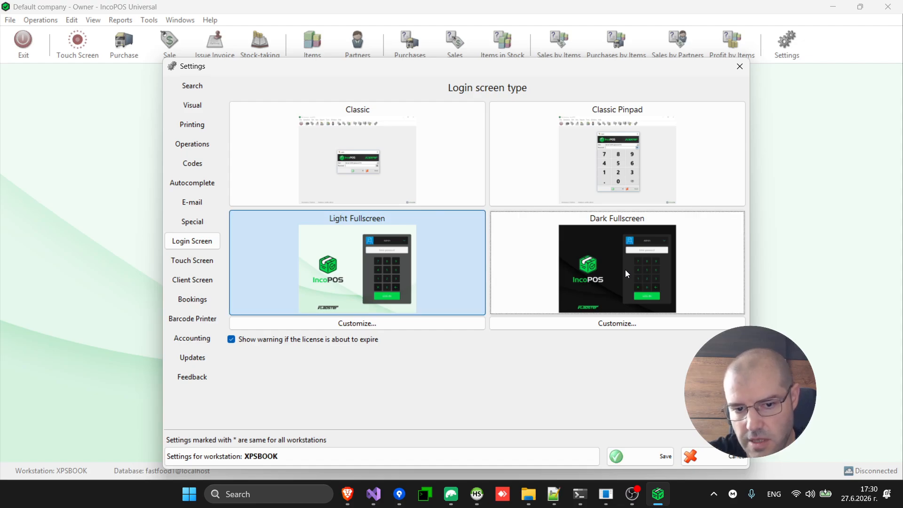
left_click(635, 249)
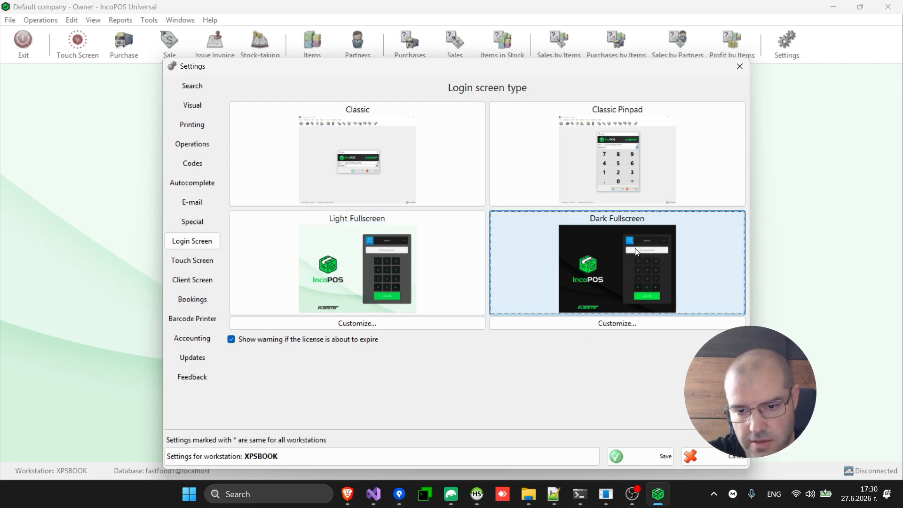
left_click(651, 458)
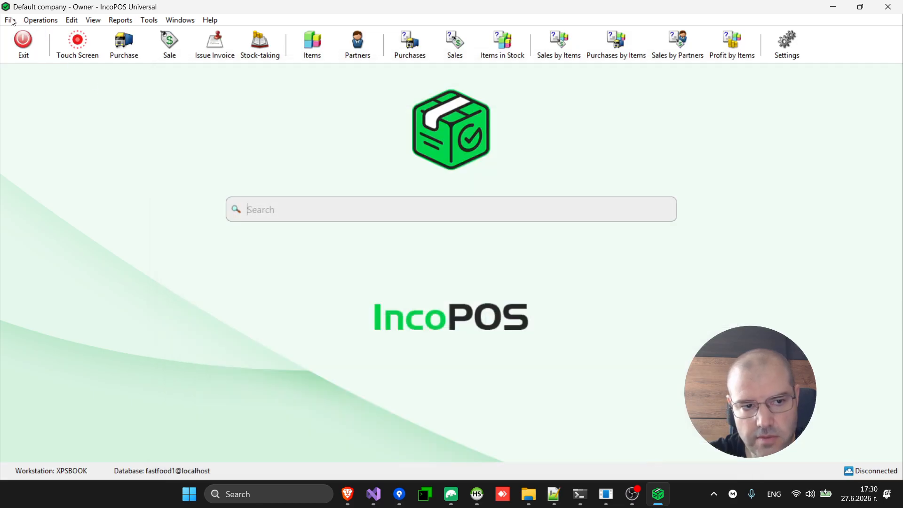
Log out to bring up the login screen and log back in as Owner
left_click(10, 20)
left_click(41, 35)
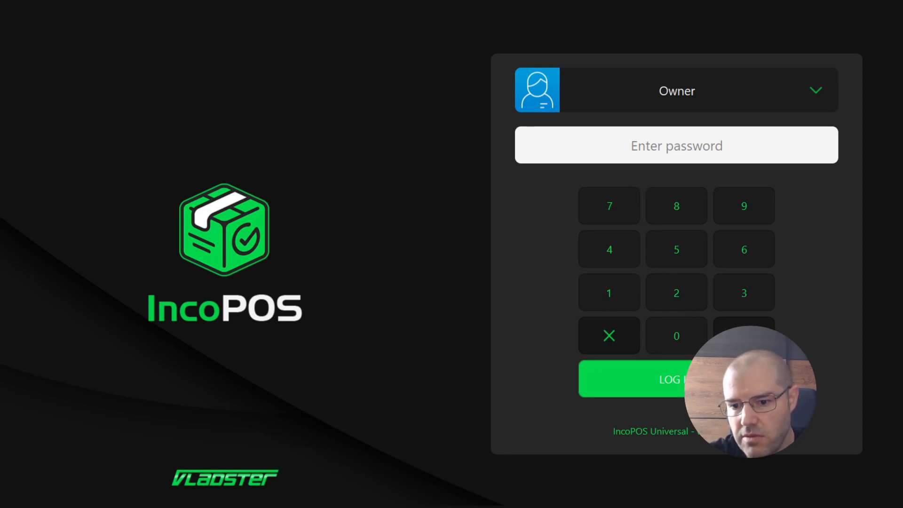
key("Return")
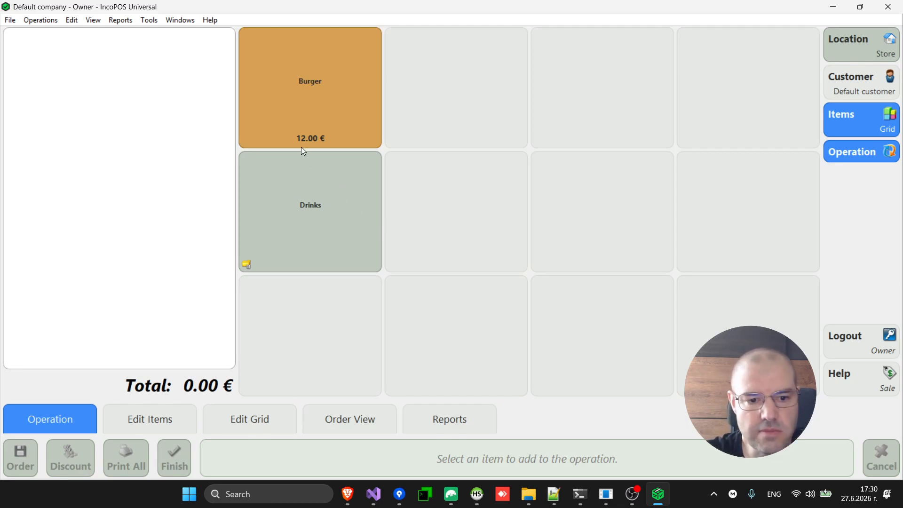
Look at the touch screen's item editing tools, return to operation mode, and leave the touch screen
left_click(165, 426)
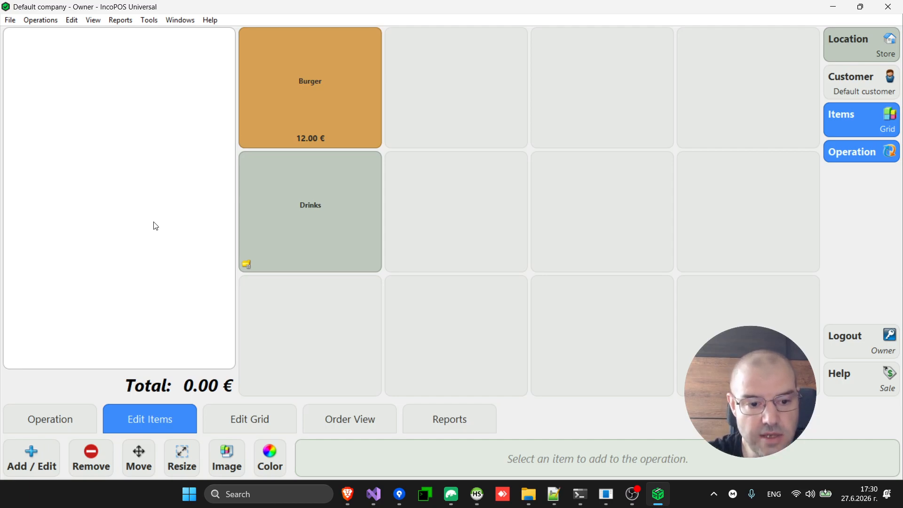
left_click(58, 416)
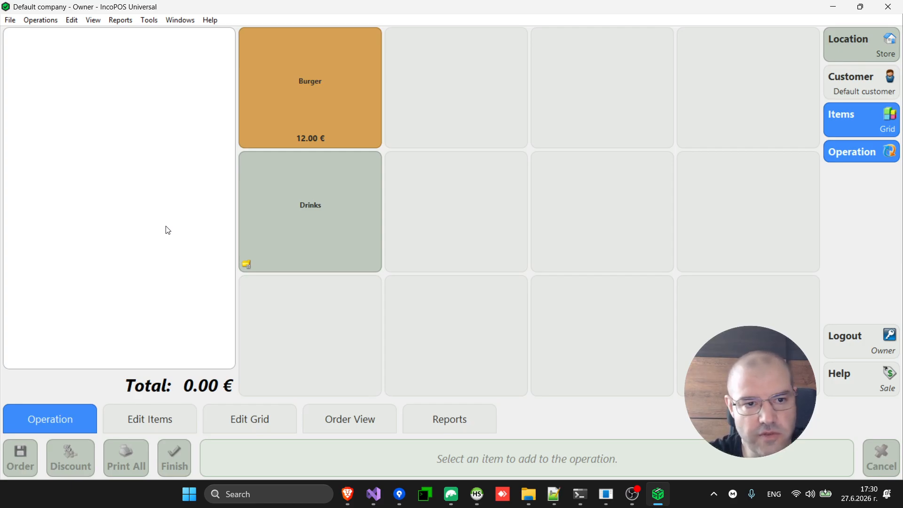
key("Escape")
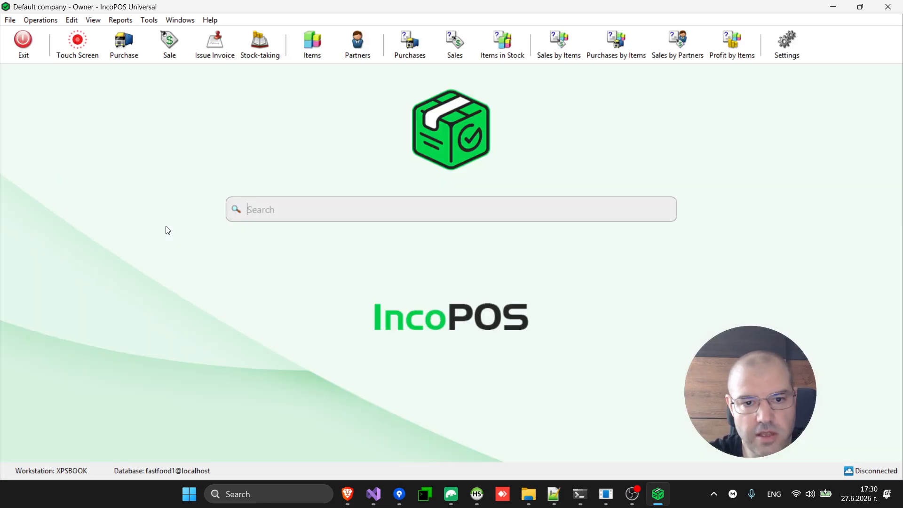
Review the Touch Screen options in the settings and close them without saving
left_click(795, 46)
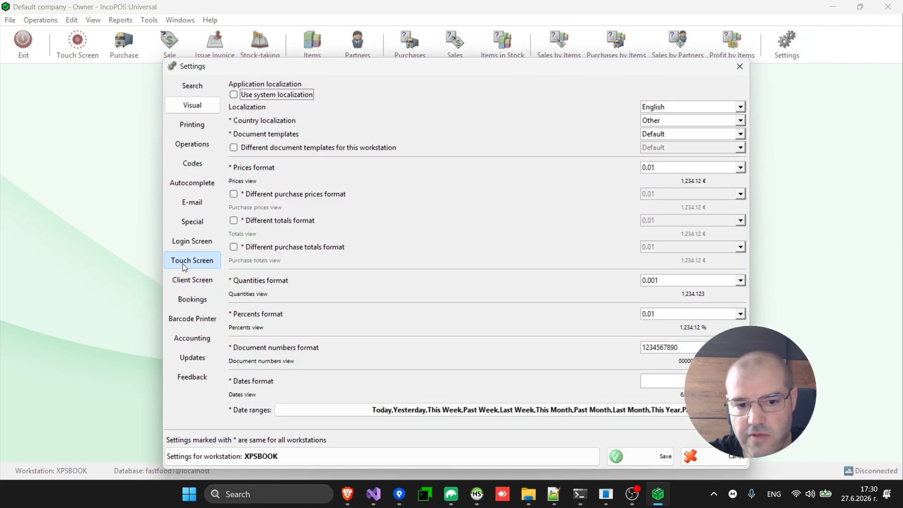
left_click(182, 263)
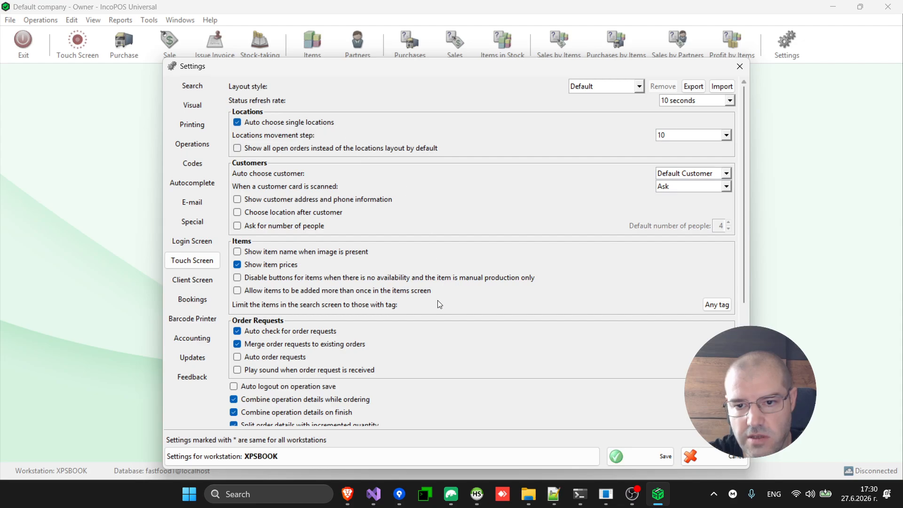
scroll(437, 303, "down", 4)
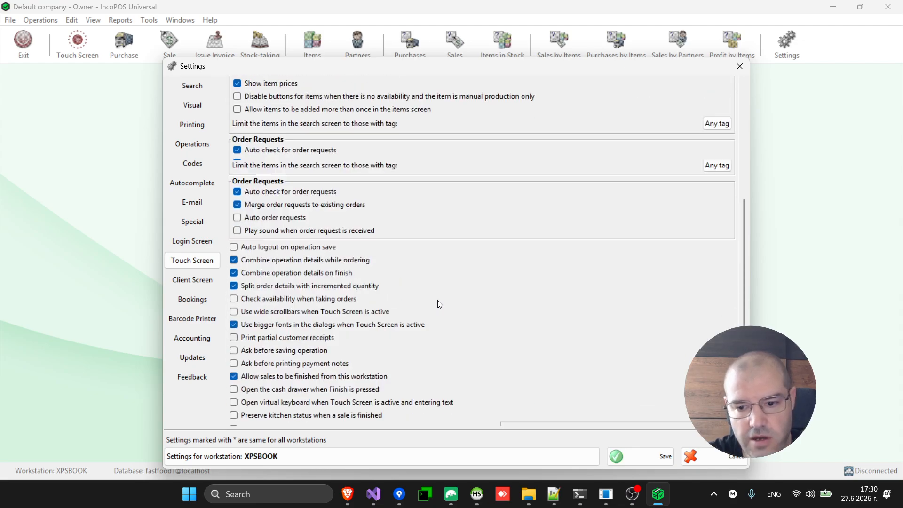
scroll(437, 303, "up", 3)
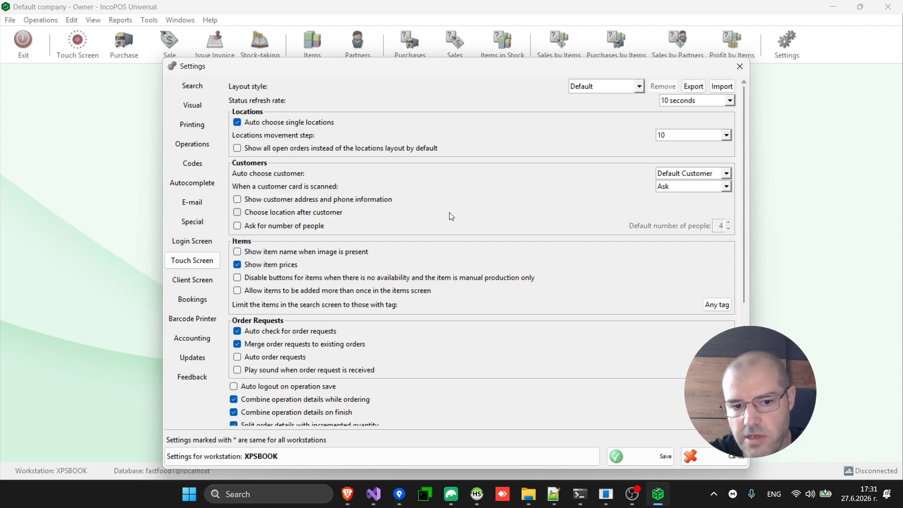
scroll(450, 217, "down", 3)
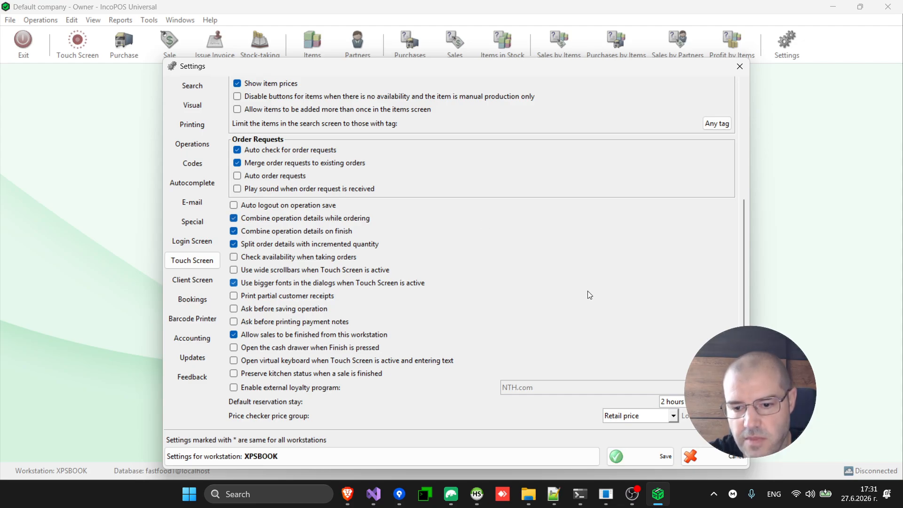
left_click(723, 463)
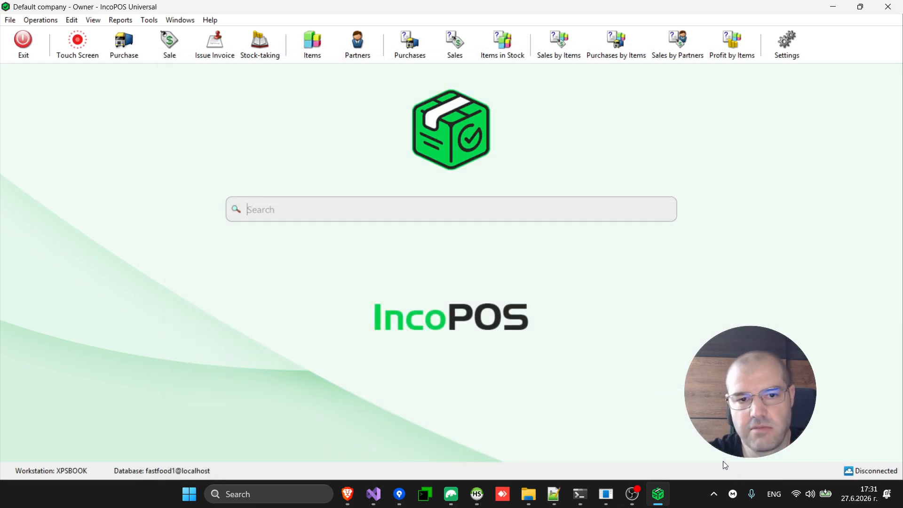